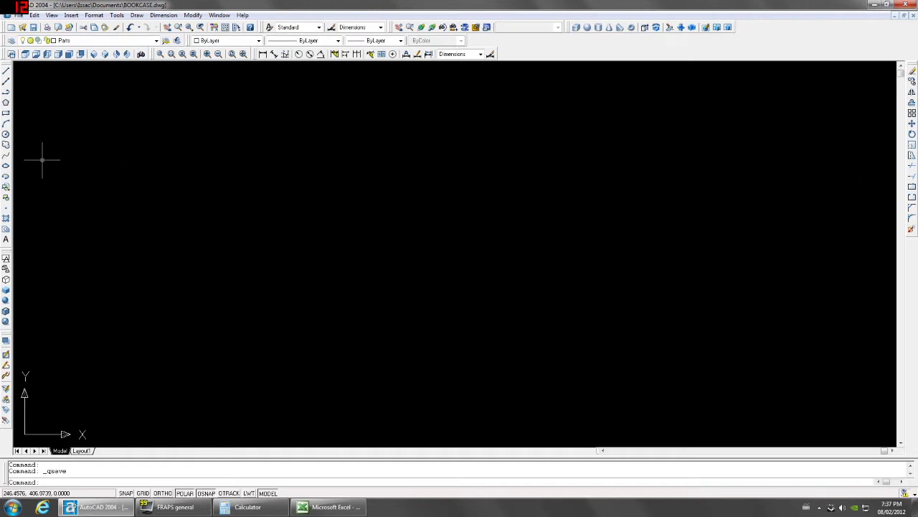
Start a rectangle for the side panel in the BOOKCASE drawing.
click(5, 114)
Draw the 375 by 1820 side-panel rectangle and zoom to fit it.
click(307, 380)
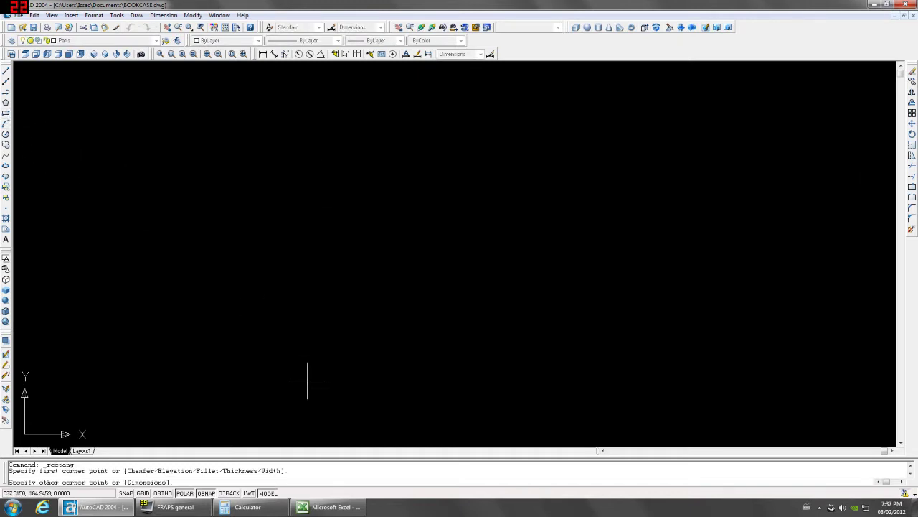
text(@)
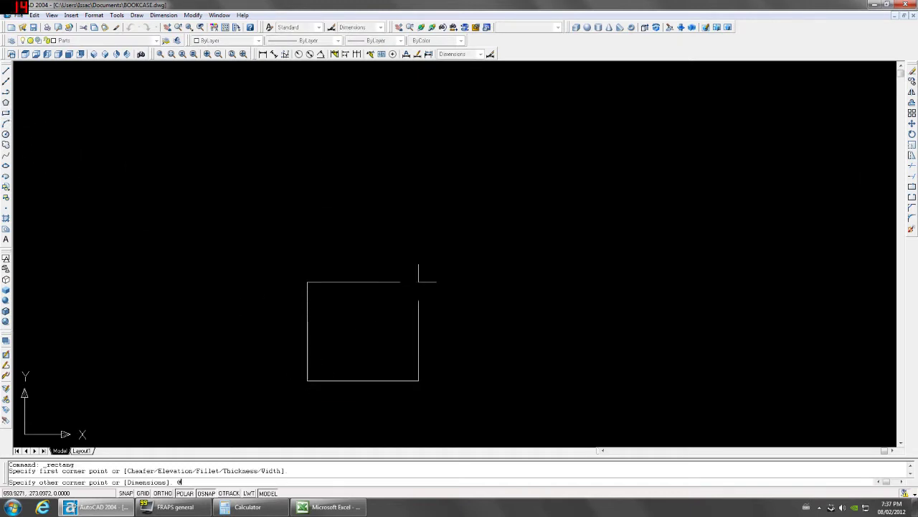
text(375,)
key(Return)
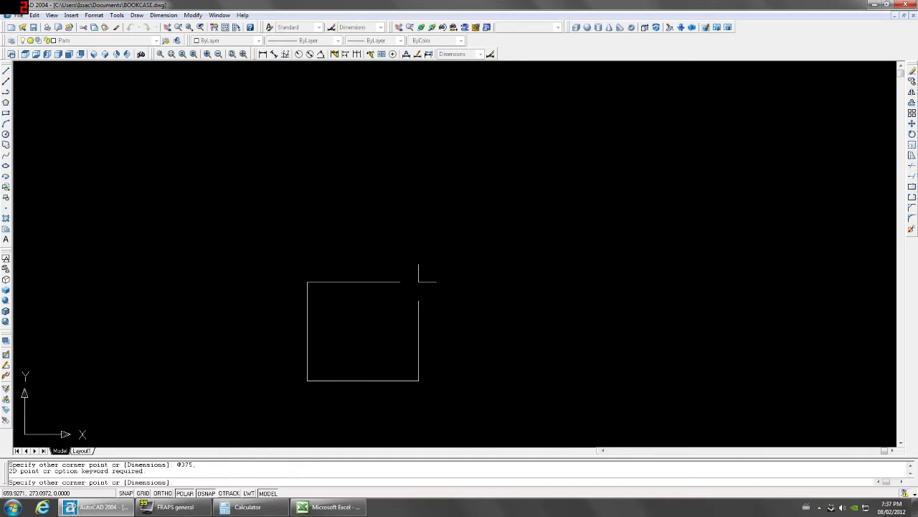
key(Up)
text(1820)
key(Return)
middle_click(411, 283)
middle_click(410, 282)
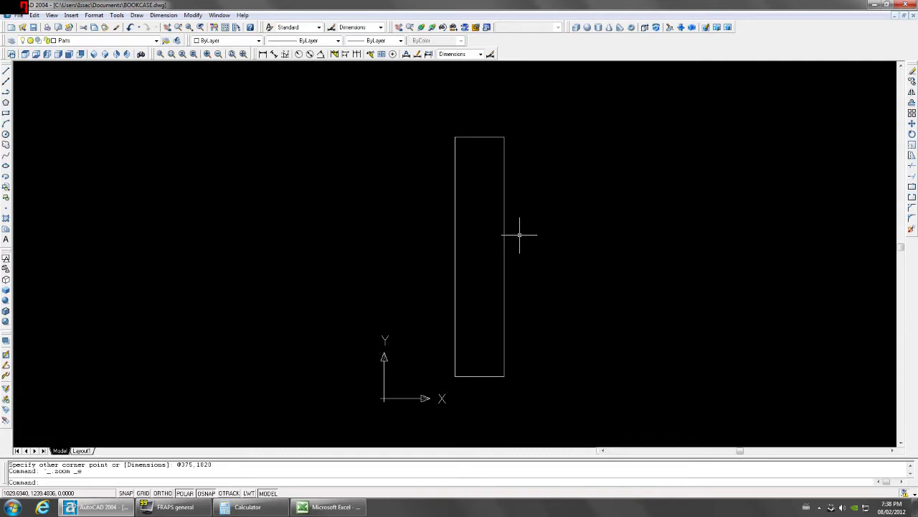
Extrude the rectangle 16 thick with zero taper.
text(ext)
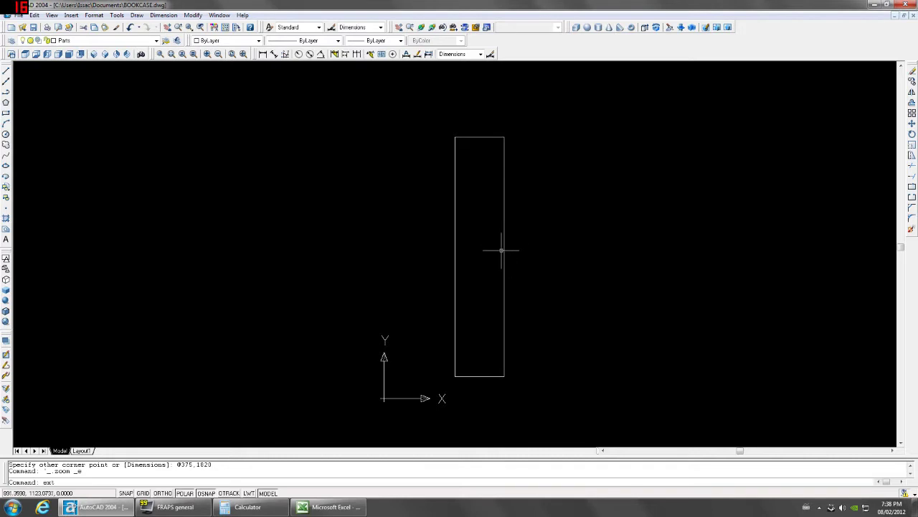
key(Return)
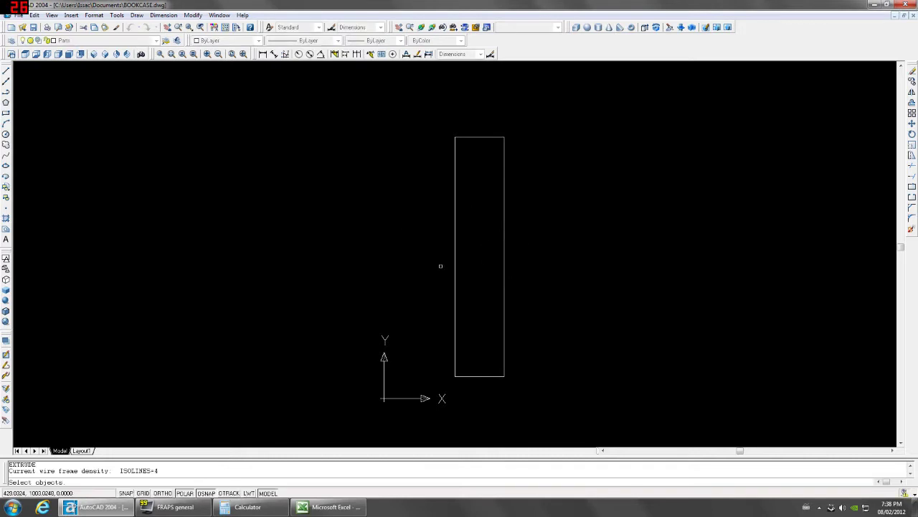
click(504, 257)
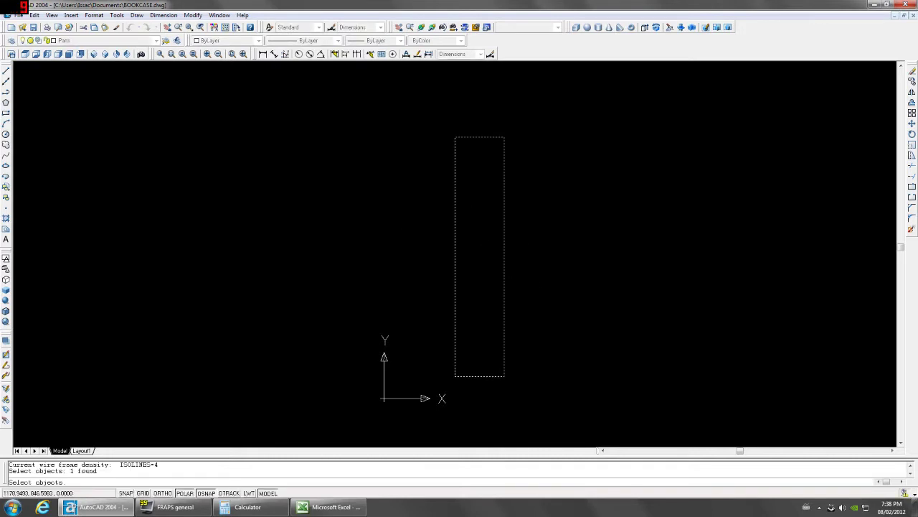
key(Return)
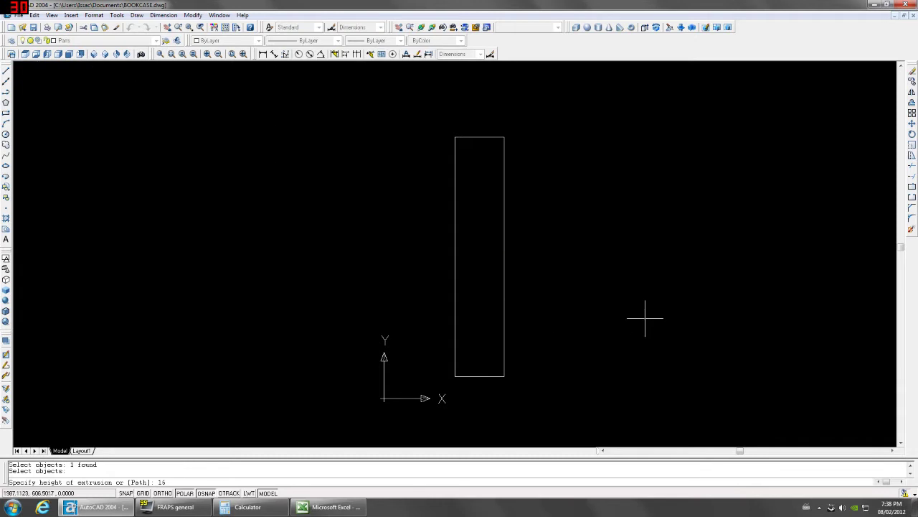
key(Return)
key(Return)
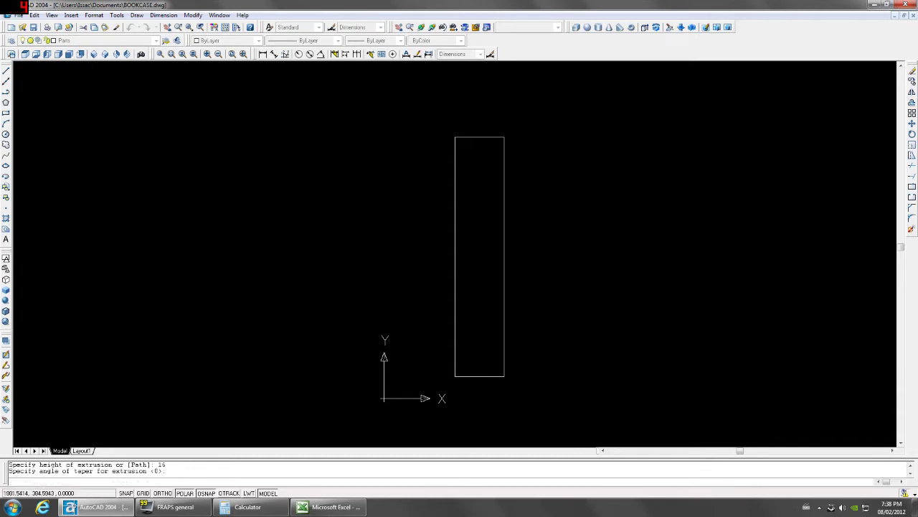
click(70, 54)
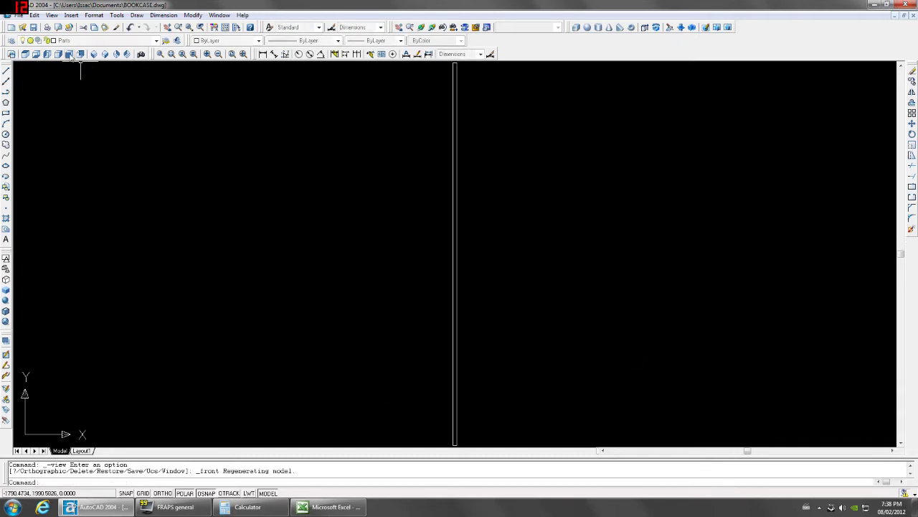
click(6, 113)
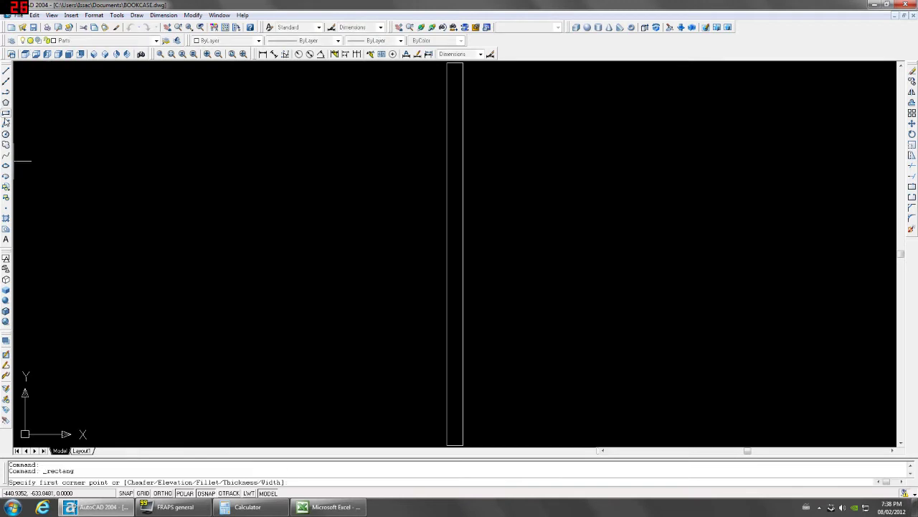
click(462, 63)
text(@7)
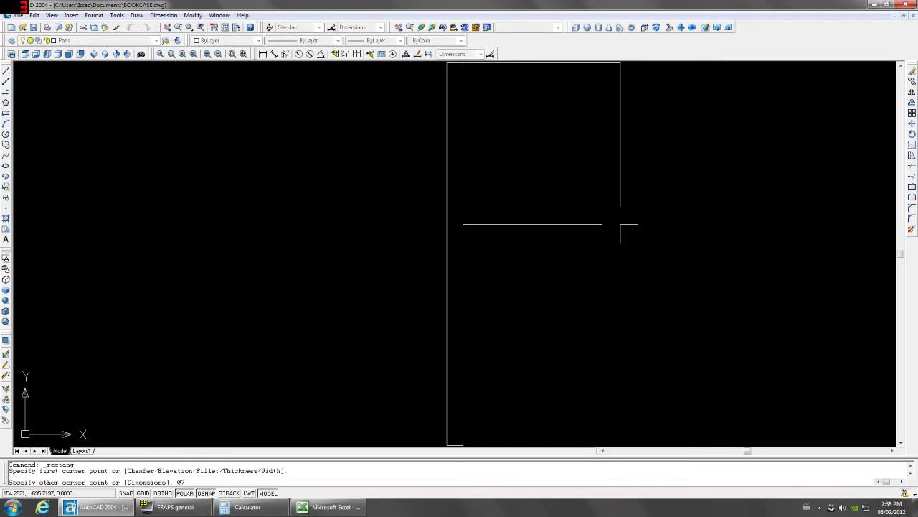
text(25,-374)
key(Return)
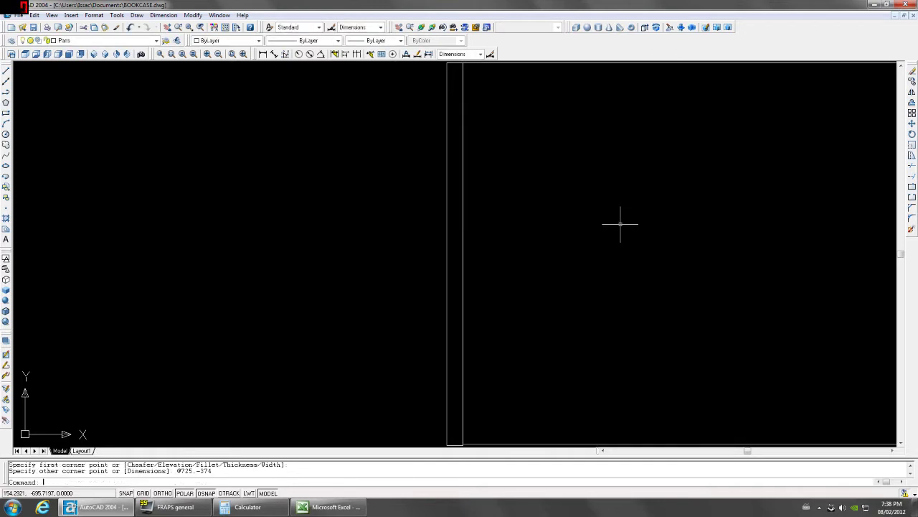
Extrude the new rectangle 15 thick to form the shelf.
text(ex)
key(Return)
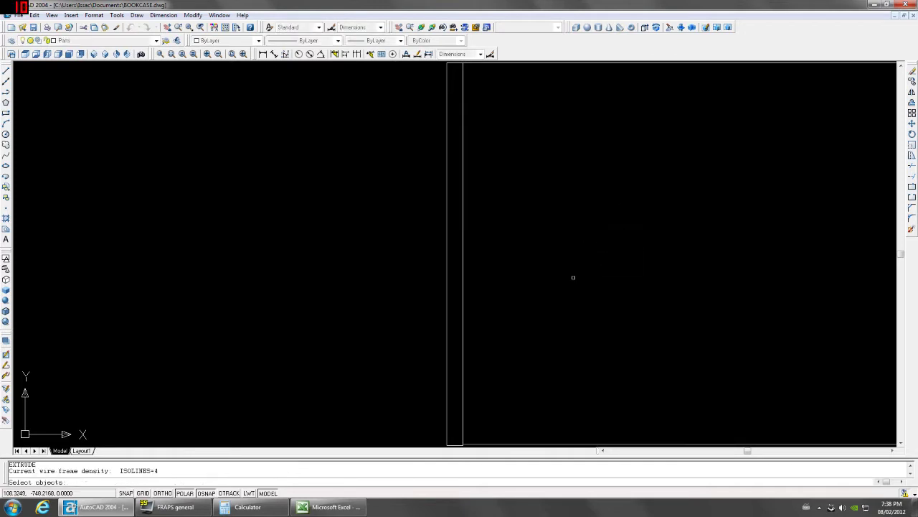
scroll(574, 280, down, 2)
click(602, 155)
click(588, 129)
key(Return)
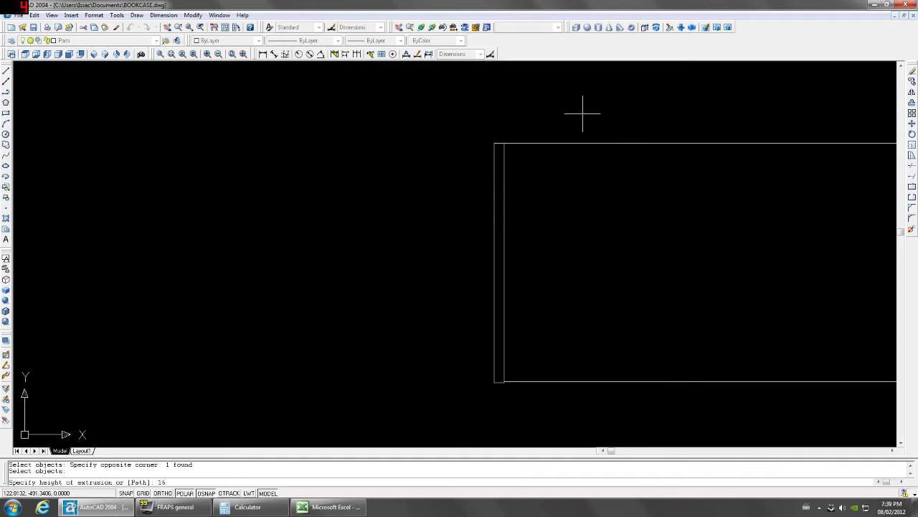
text(15)
key(Return)
From the front view, extrude the rectangle 15 again.
click(70, 55)
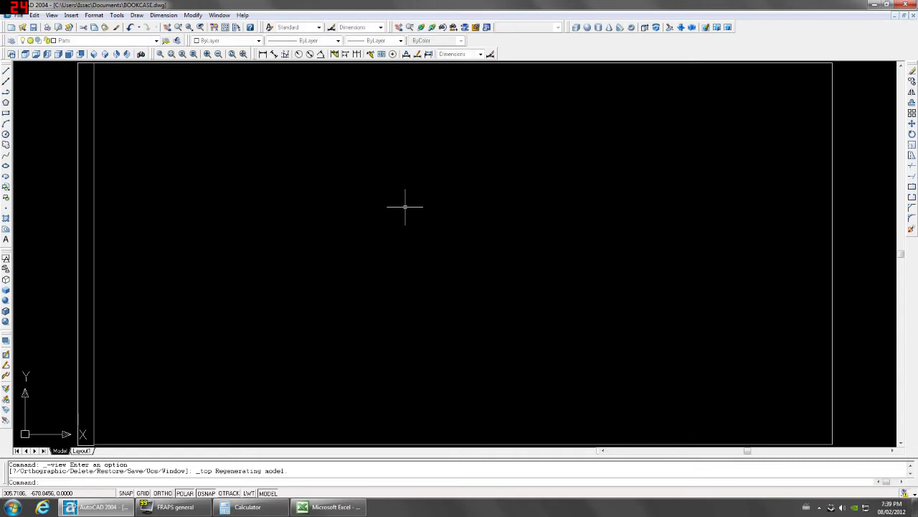
key(Return)
scroll(406, 205, down, 3)
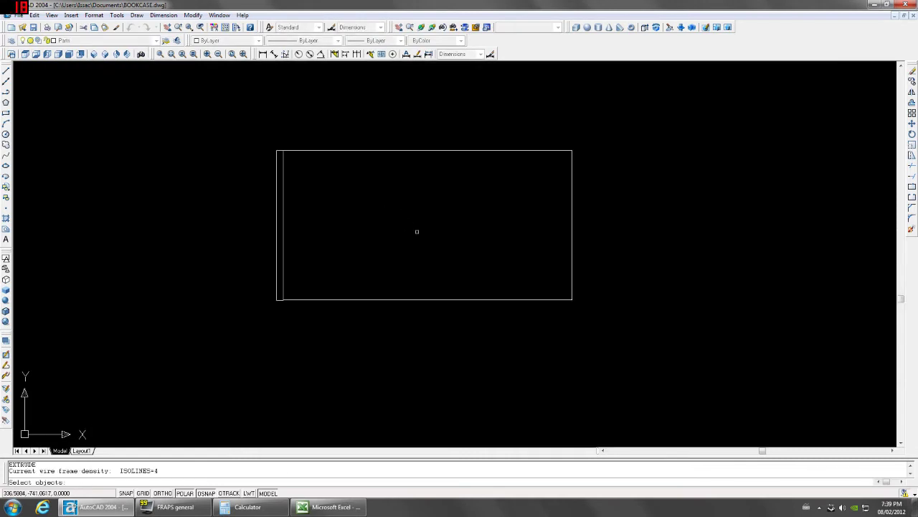
click(416, 229)
click(376, 340)
key(Return)
text(15)
key(Return)
Raise the shelf slab 97 units with MOVE @0,97.
key(Return)
click(69, 55)
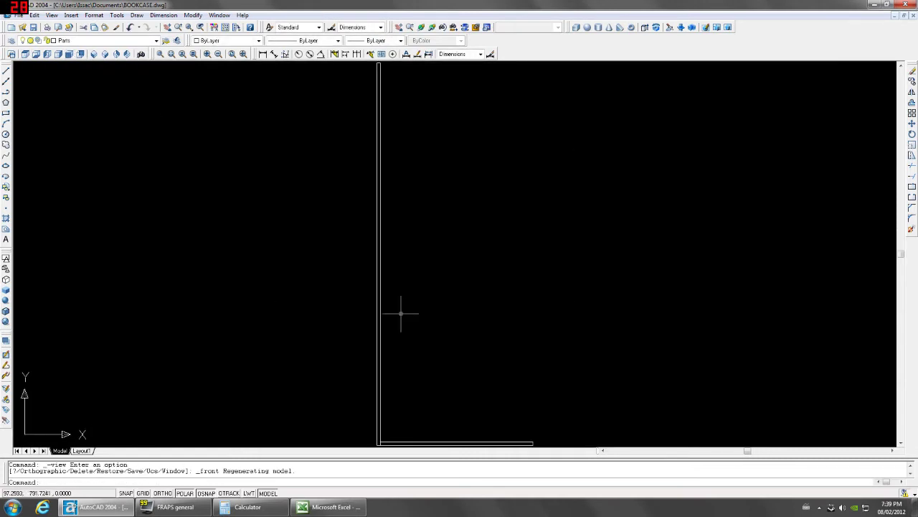
click(418, 349)
scroll(374, 354, up, 3)
text(m)
key(Return)
click(381, 368)
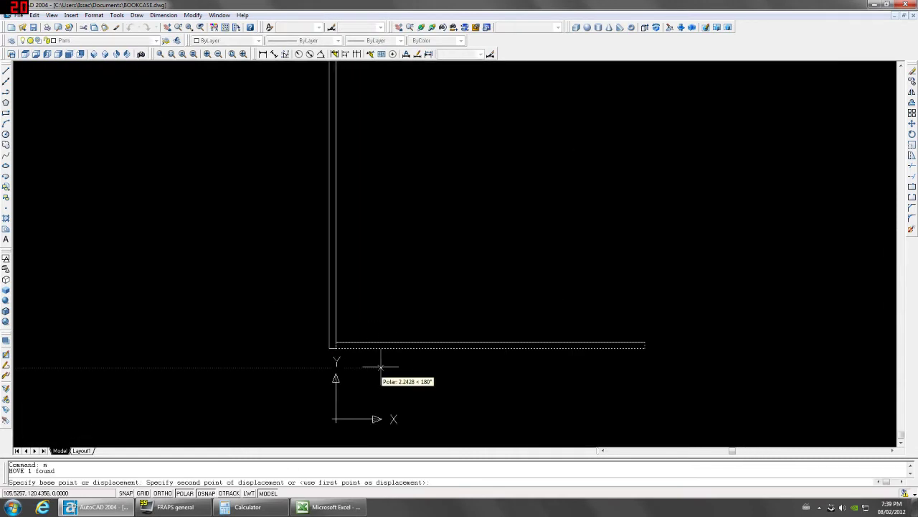
text(@0,)
text(97)
key(Return)
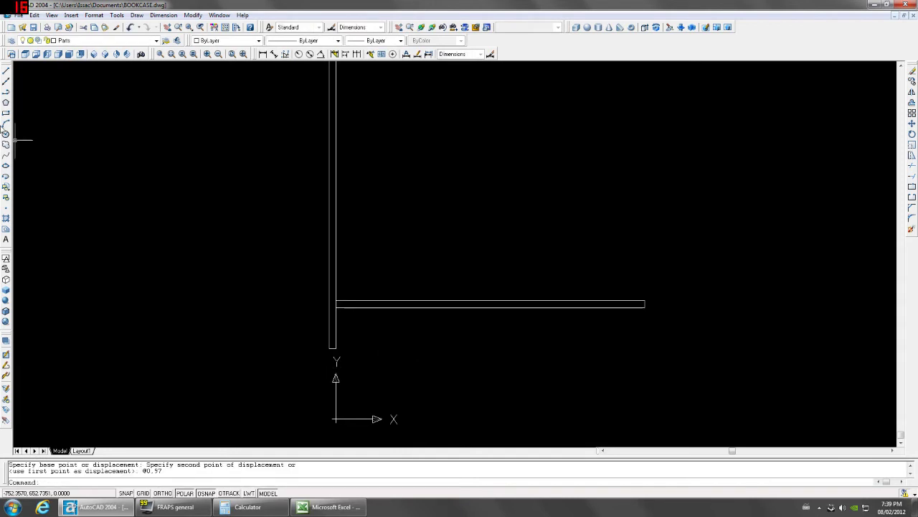
Draw a rectangle beneath the shelf and extrude it 16 thick.
click(6, 112)
click(333, 348)
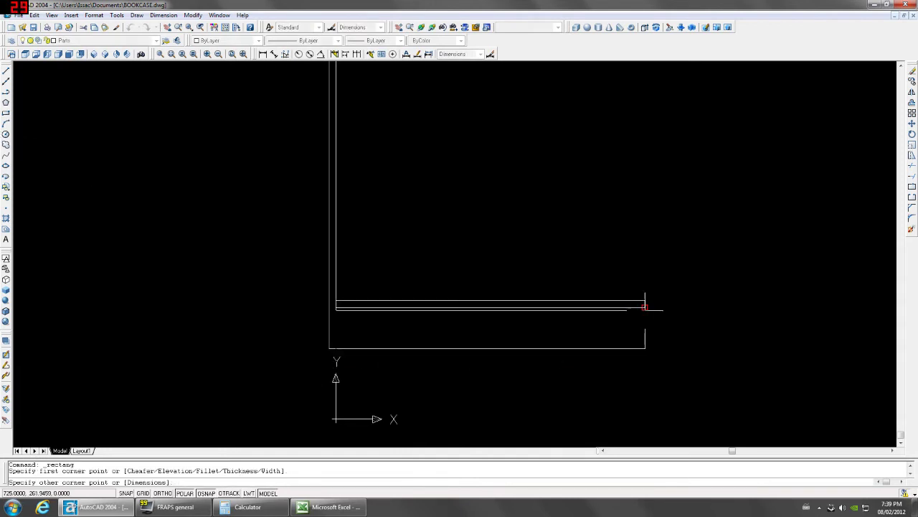
click(645, 307)
text(ex)
key(Return)
click(644, 322)
key(Return)
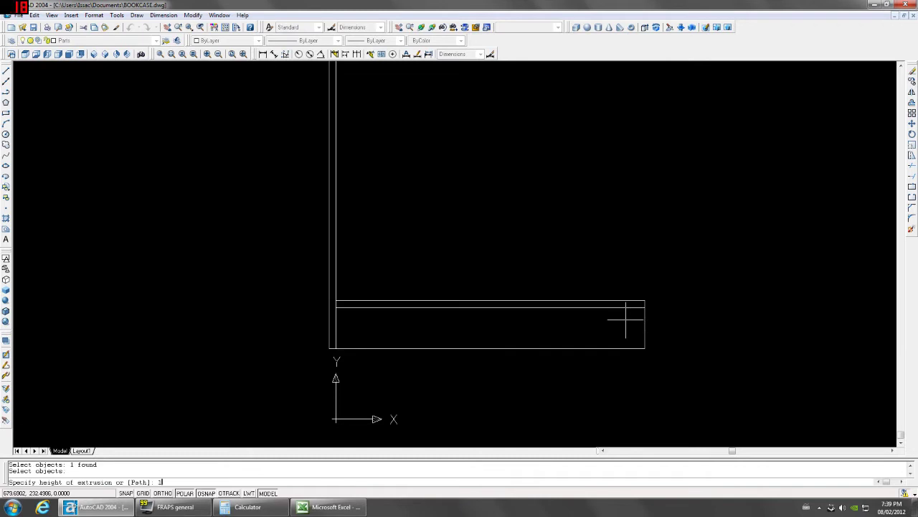
text(16)
key(Return)
key(Return)
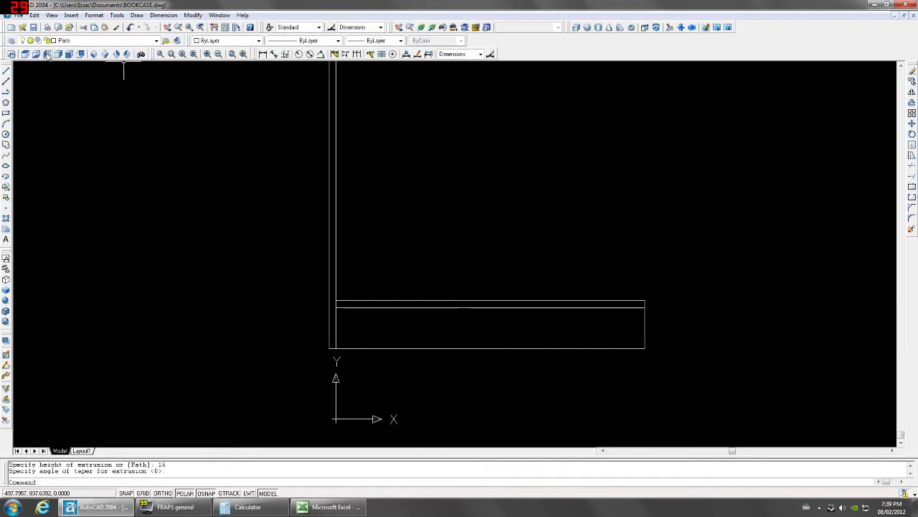
Switch to the left view of the bookcase.
click(47, 54)
scroll(480, 351, up, 5)
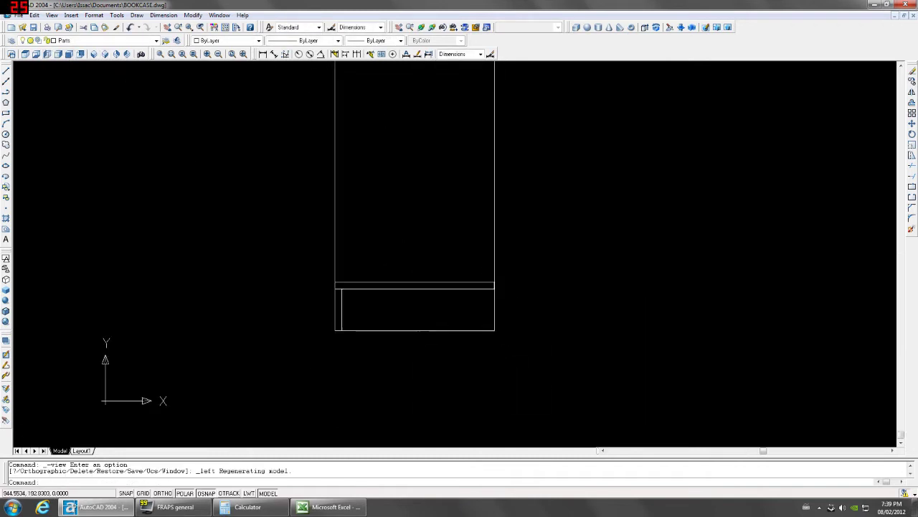
scroll(455, 266, down, 3)
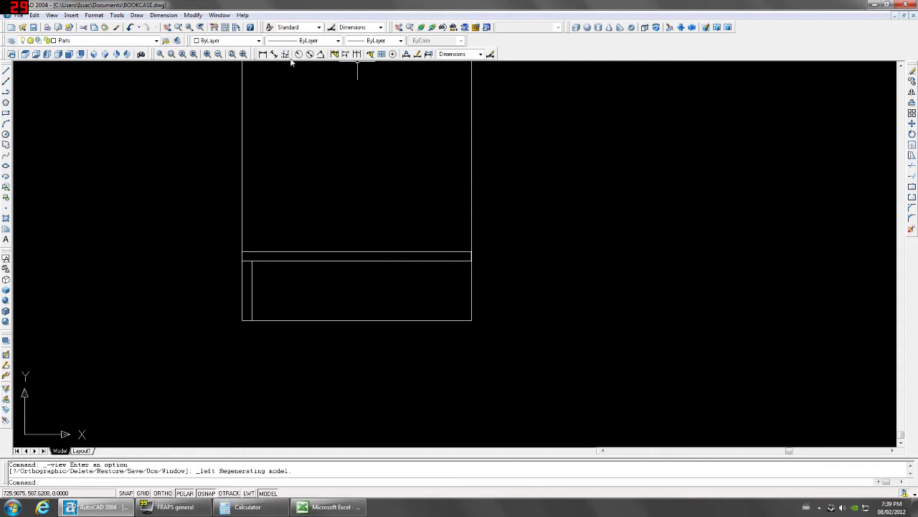
Dimension the 358 distance from the inner corner to the right corner.
click(263, 54)
scroll(242, 302, up, 3)
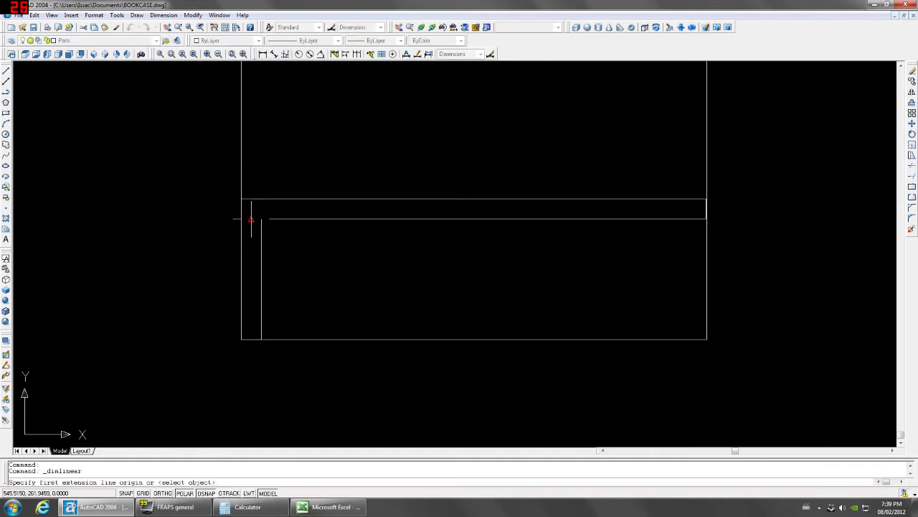
click(261, 218)
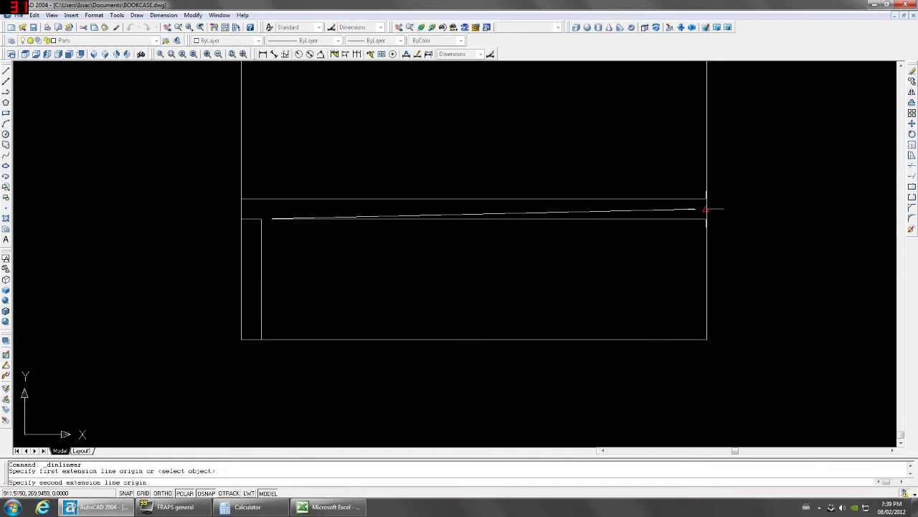
click(706, 213)
click(638, 160)
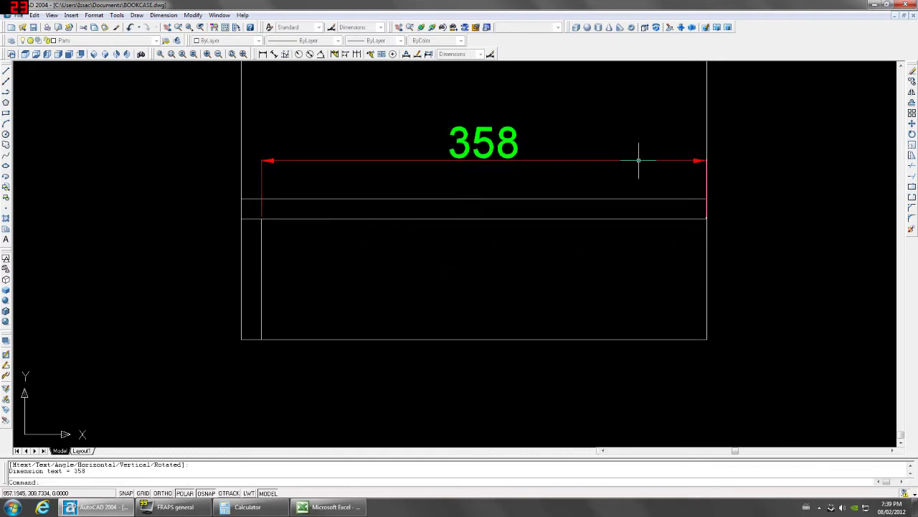
click(273, 266)
click(236, 276)
click(236, 287)
click(269, 284)
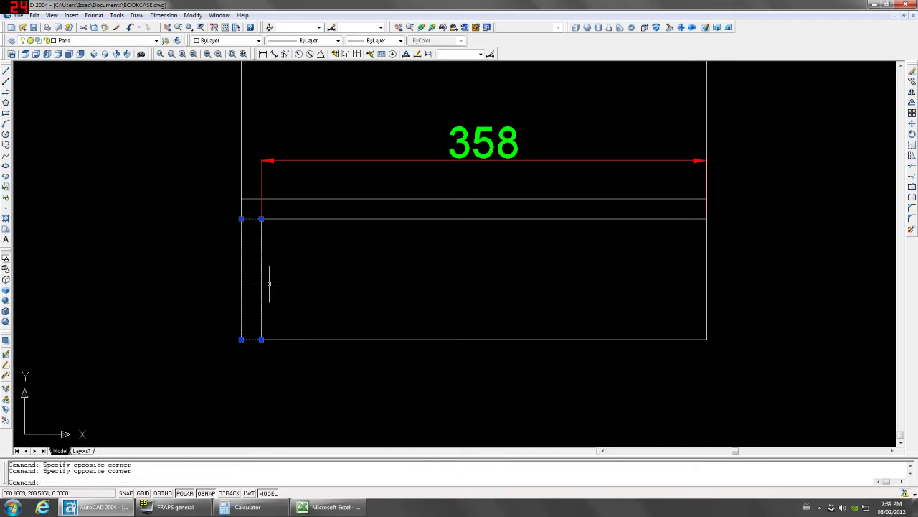
key(Return)
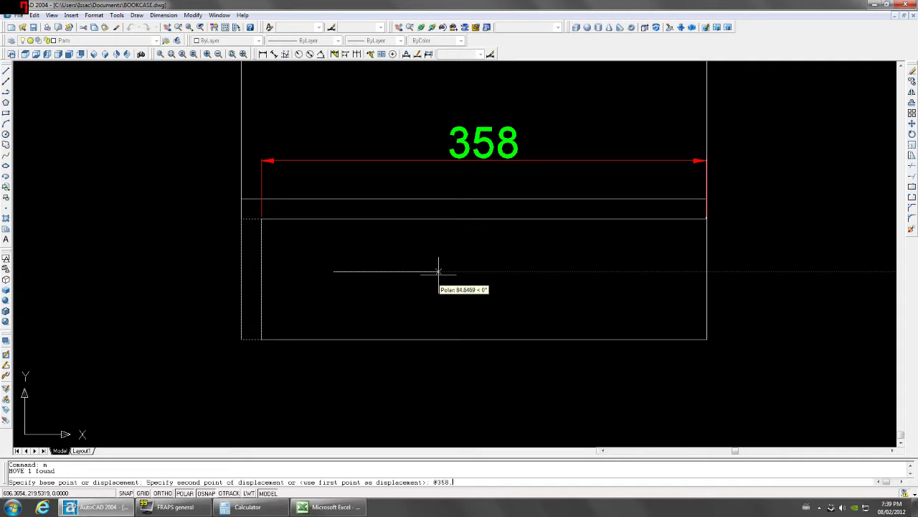
text(.0)
key(Return)
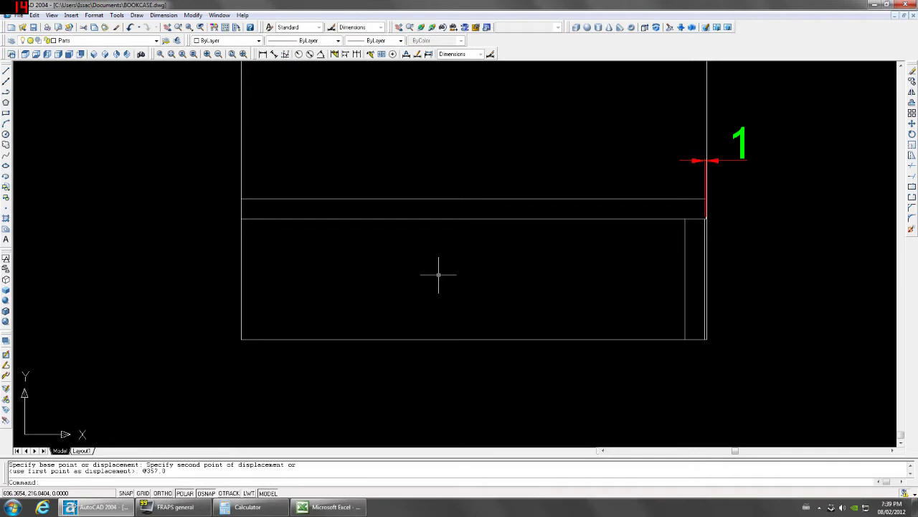
click(733, 151)
click(727, 168)
Erase the 1 dimension and dimension the 10 gap at the lower-right corner.
key(Delete)
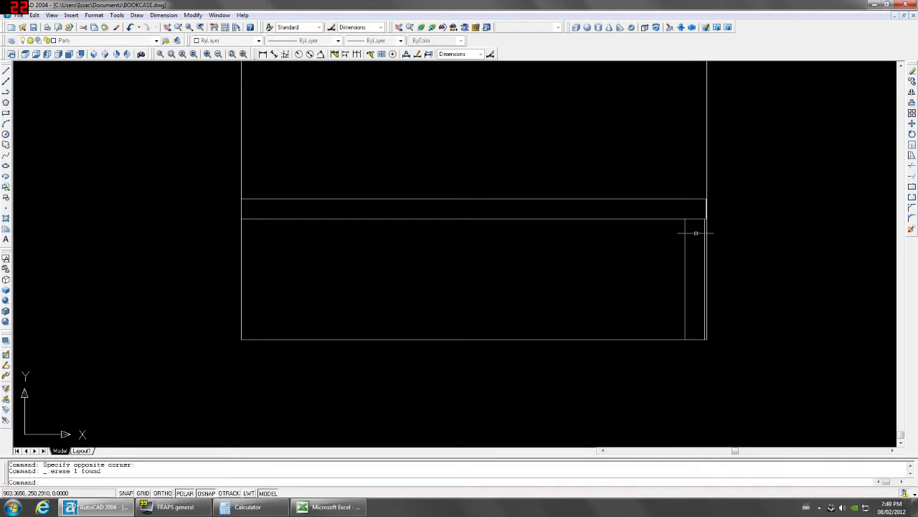
click(263, 54)
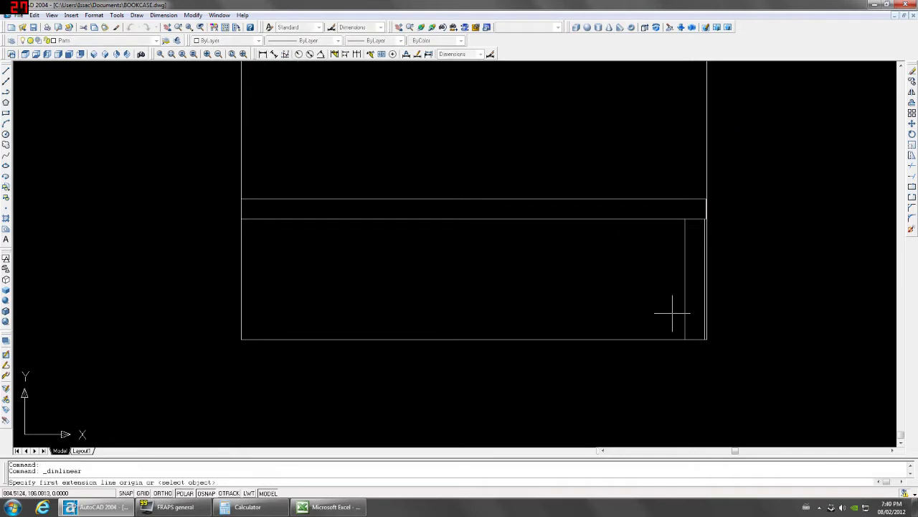
click(706, 340)
click(686, 340)
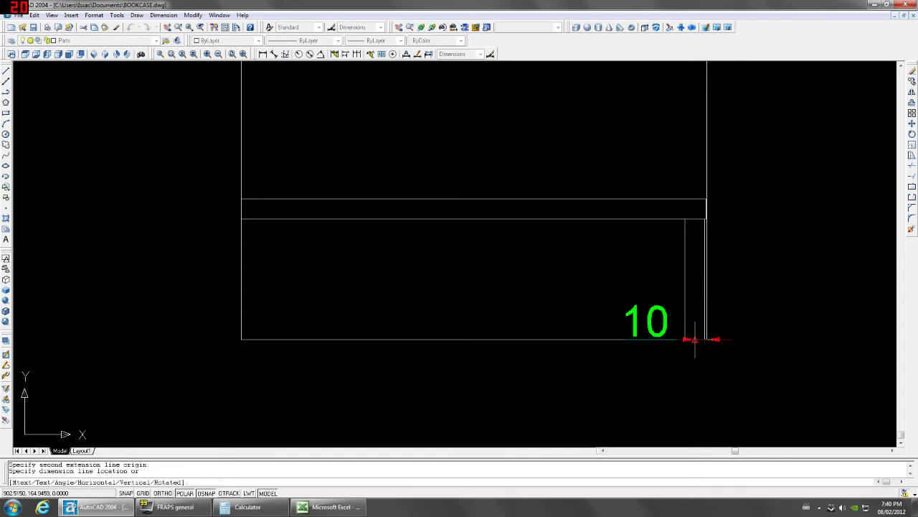
click(694, 396)
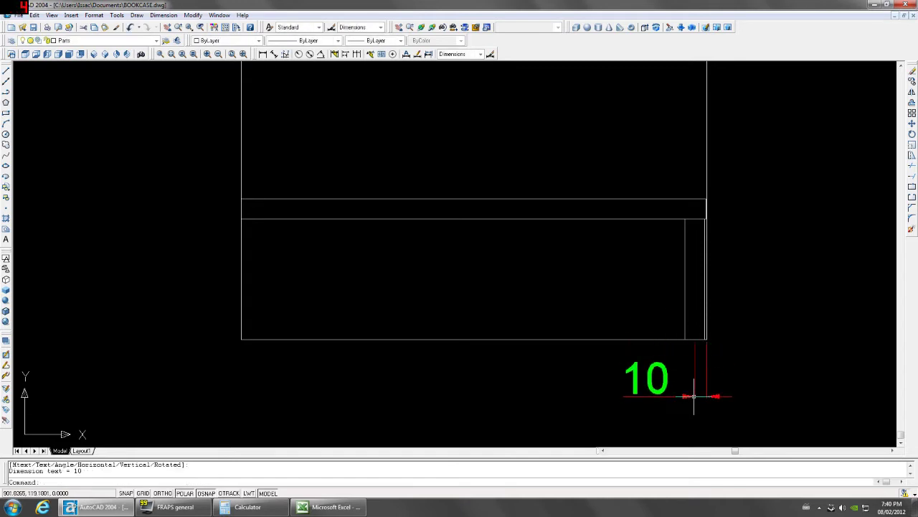
Move the inner vertical line 25 left and erase the 35 dimension.
click(684, 322)
text(e)
key(Return)
click(610, 298)
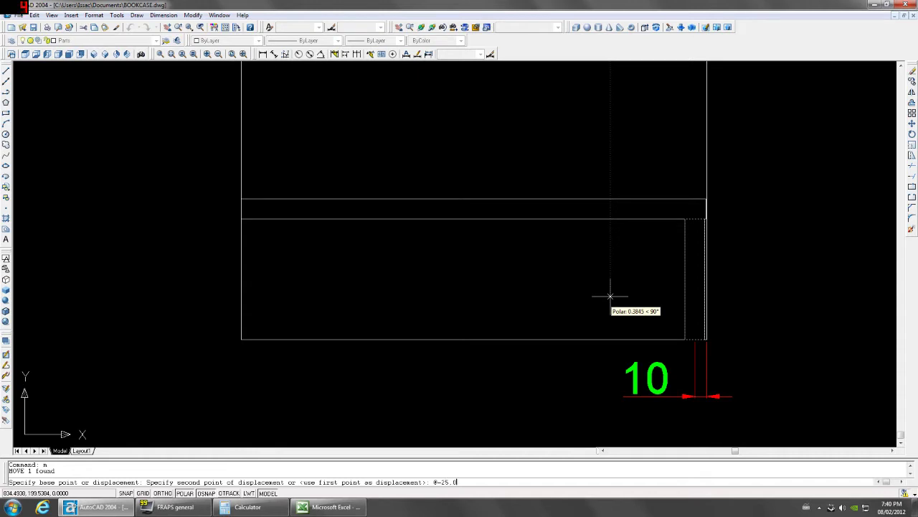
key(Return)
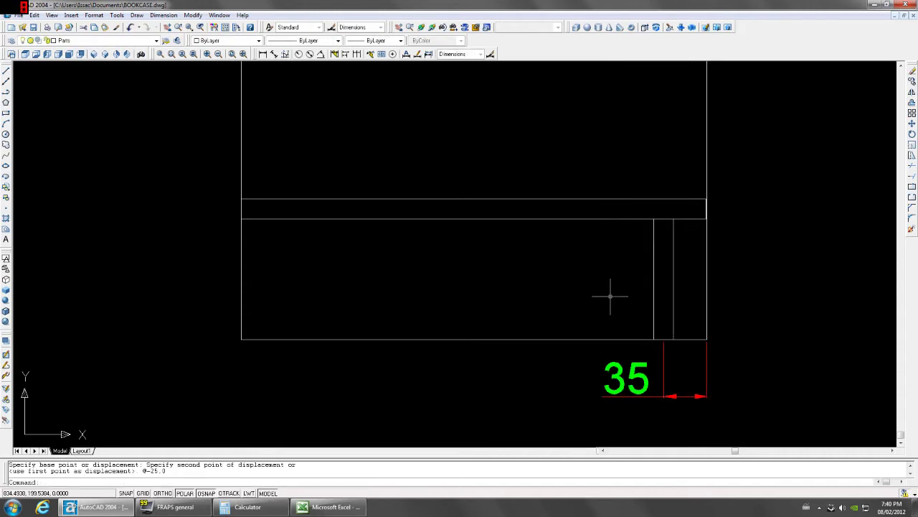
click(725, 371)
click(656, 380)
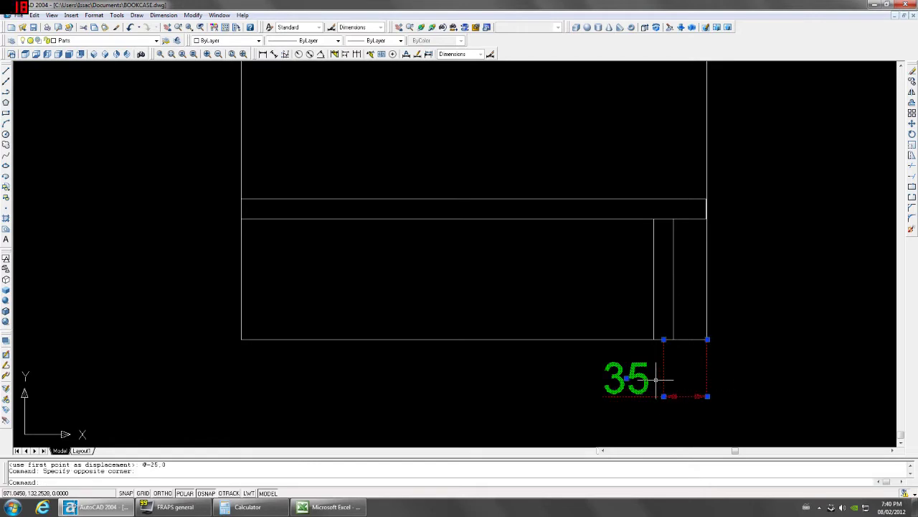
key(Delete)
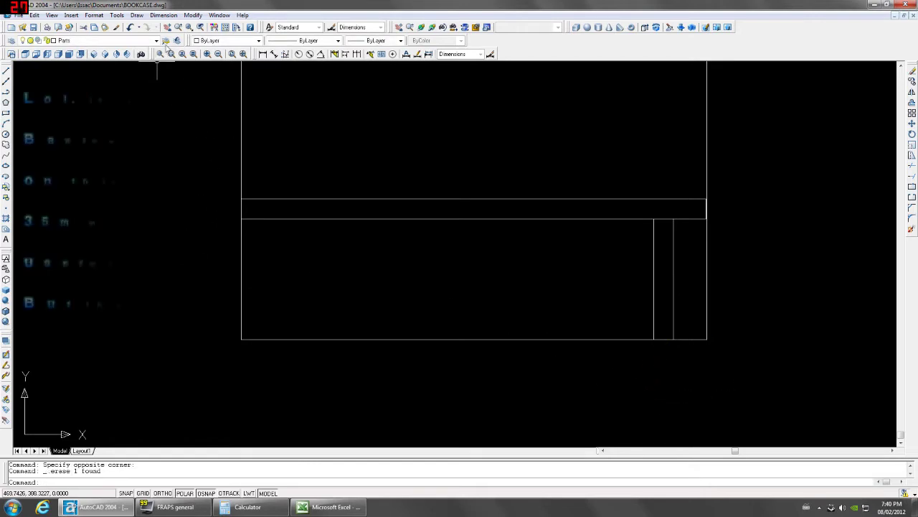
Dimension the side panel's full 1707 height.
scroll(330, 267, down, 5)
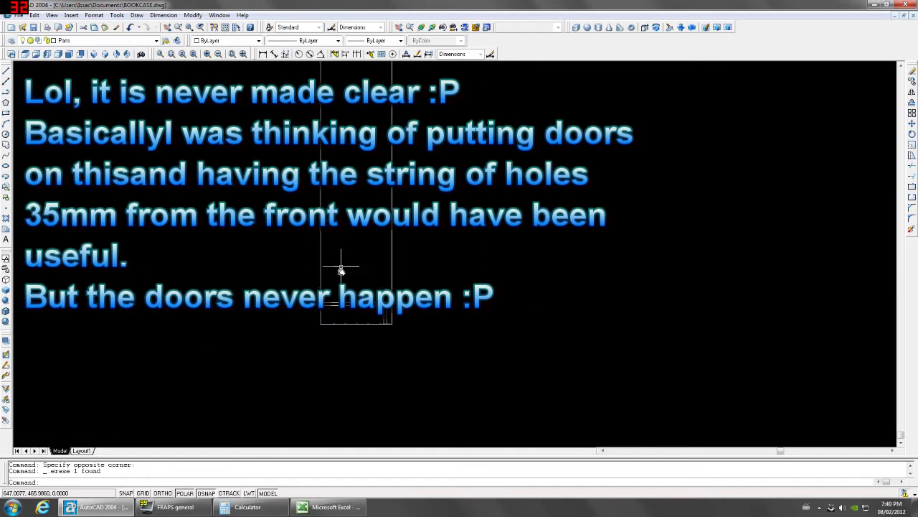
mouse_move(341, 269)
middle_down()
mouse_move(341, 378)
mouse_move(383, 267)
middle_up()
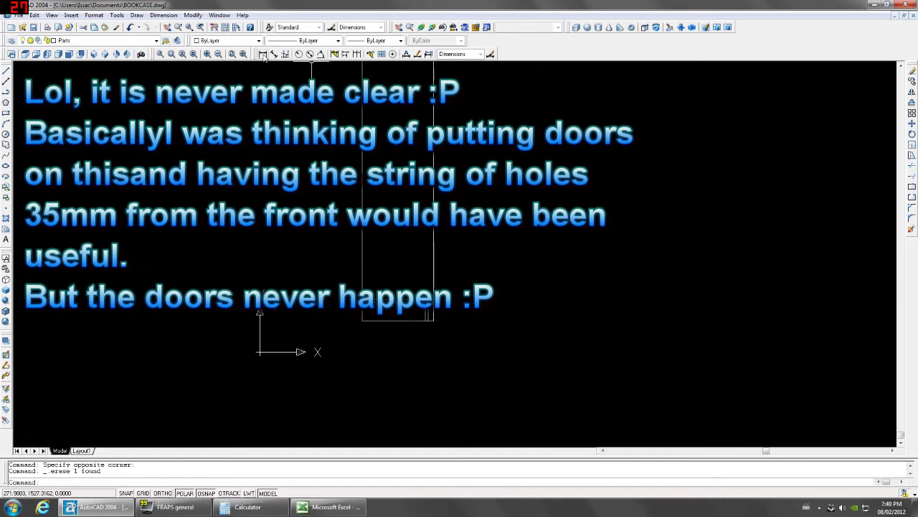
click(262, 55)
scroll(373, 215, up, 3)
click(371, 199)
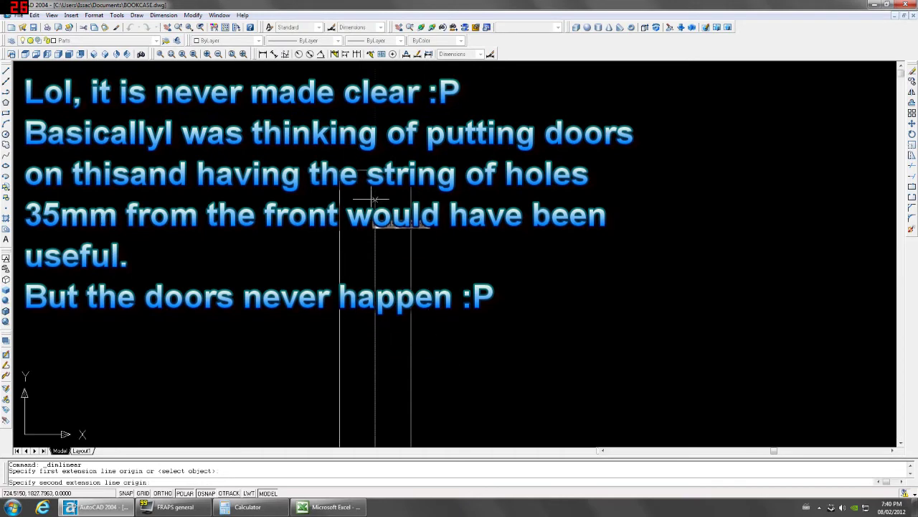
click(376, 310)
scroll(364, 216, down, 3)
click(266, 330)
scroll(437, 280, down, 2)
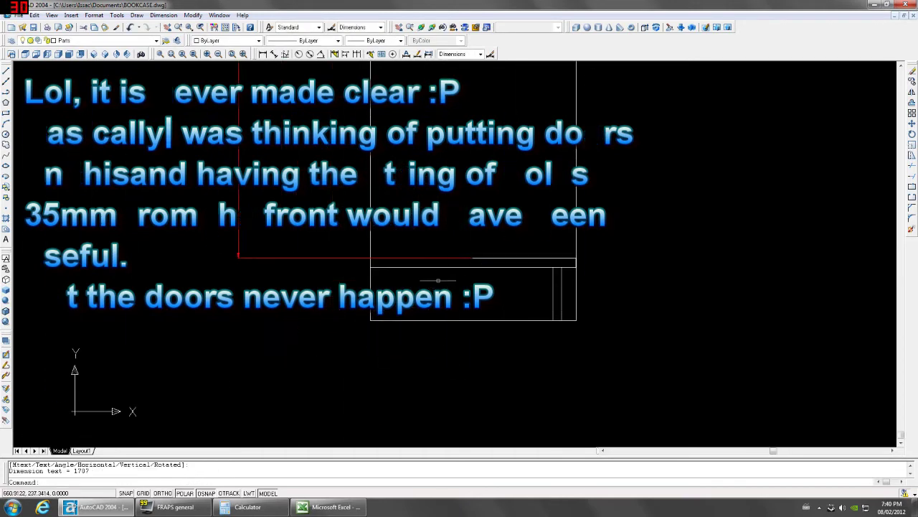
click(435, 260)
Copy the bottom line up to the top of the side panel.
text(co)
key(Return)
scroll(452, 316, down, 4)
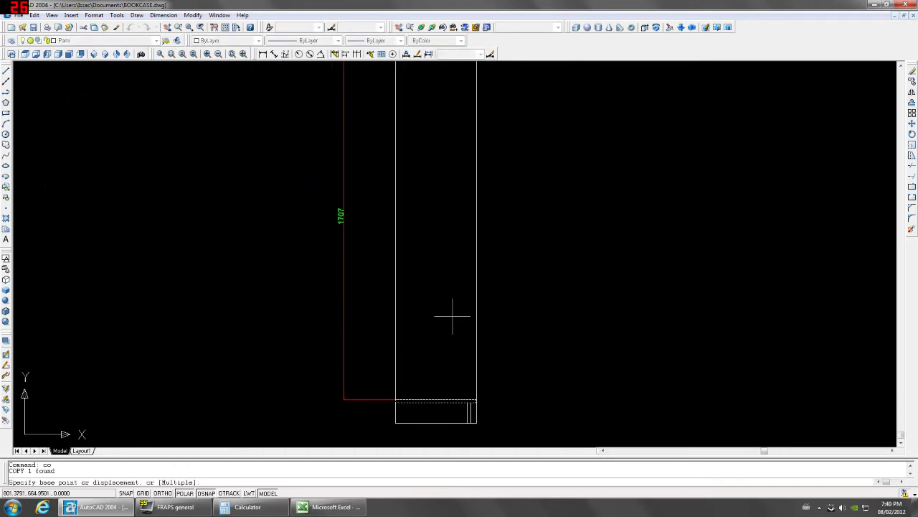
click(509, 313)
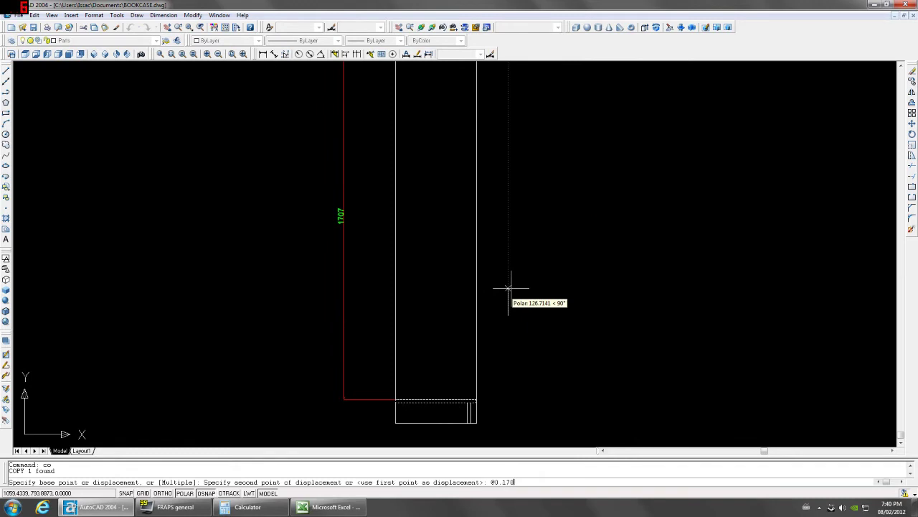
key(Return)
Erase the 1707 dimension and show the bookcase in front view.
scroll(509, 287, down, 3)
click(459, 302)
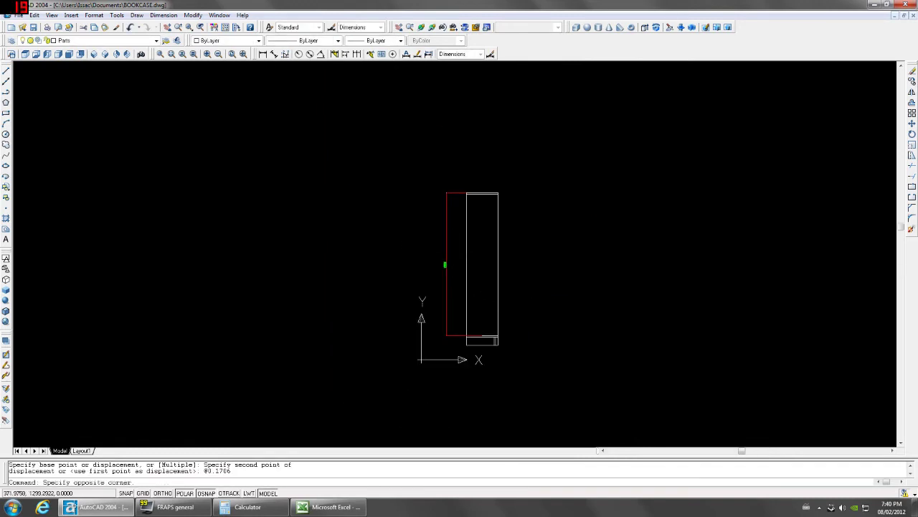
click(252, 160)
key(Delete)
click(80, 54)
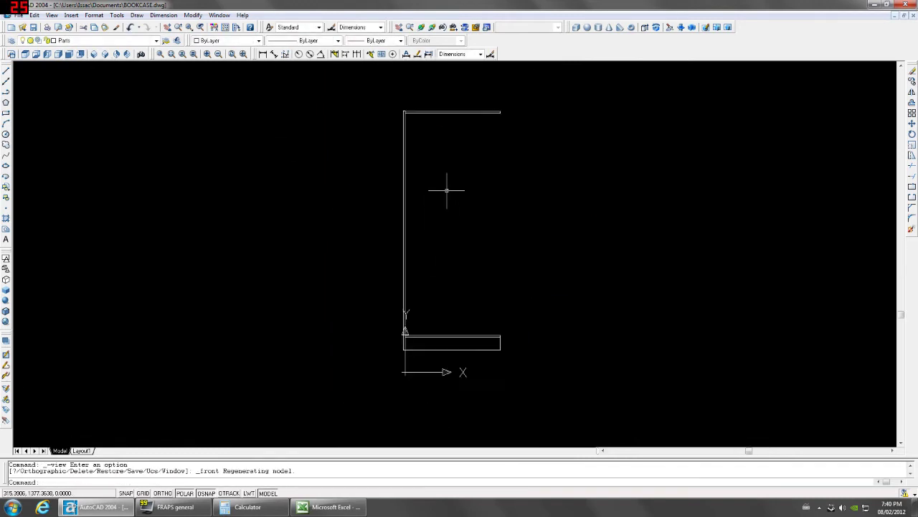
click(262, 54)
scroll(496, 113, up, 5)
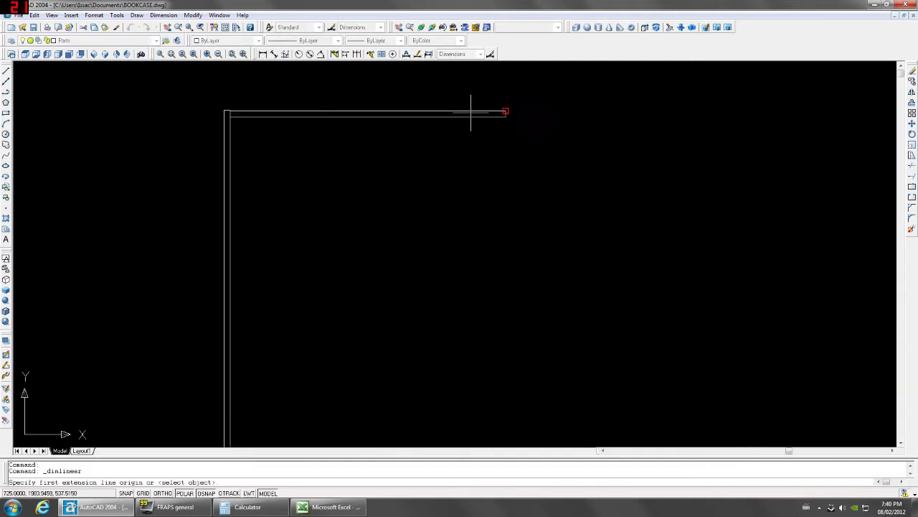
scroll(263, 122, down, 5)
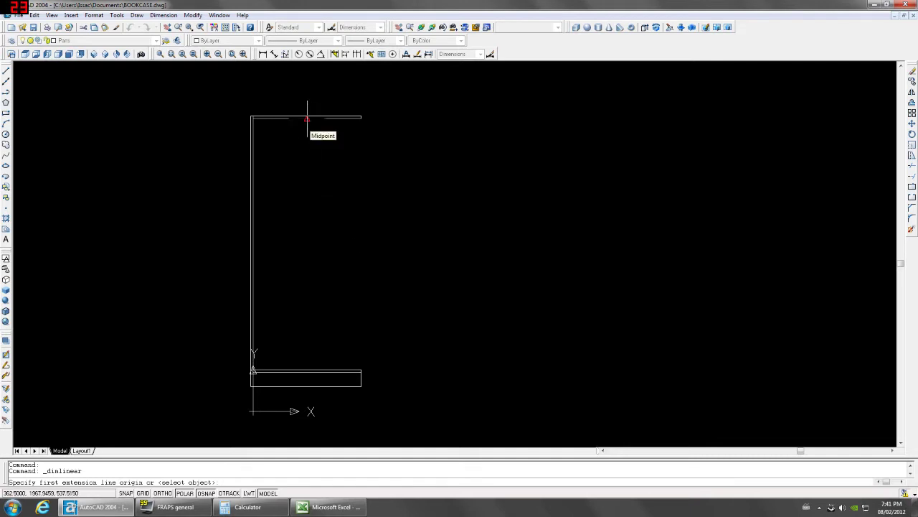
key(Escape)
Draw a line down the front outline's right edge.
text(l)
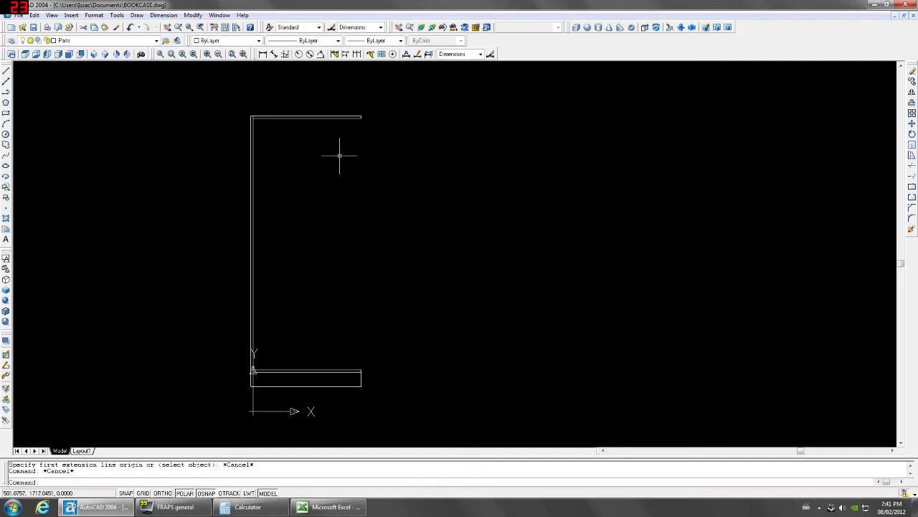
key(Return)
click(361, 118)
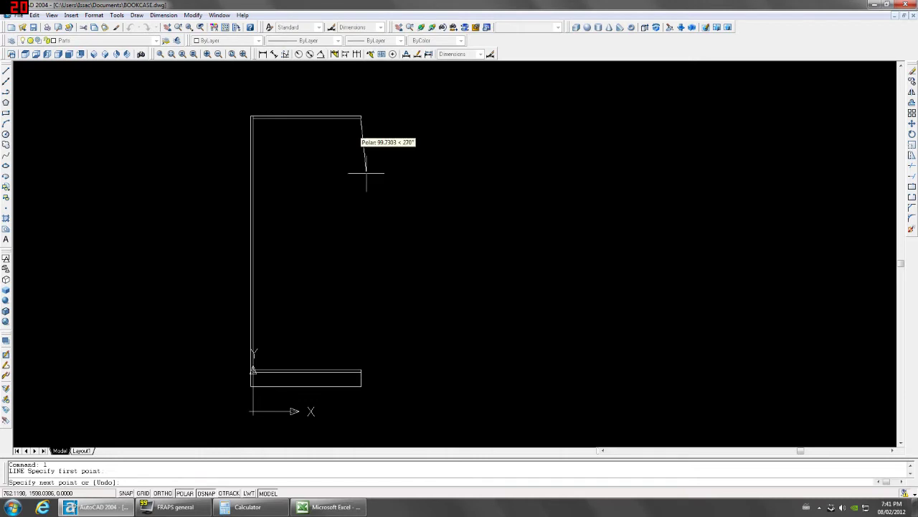
click(361, 369)
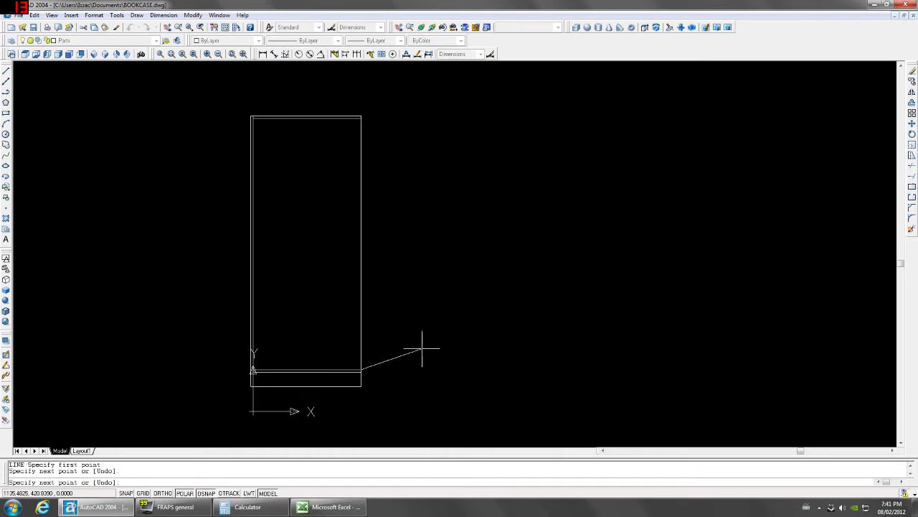
key(Escape)
Dimension the 853 distance from the right edge point to the top corner.
click(264, 54)
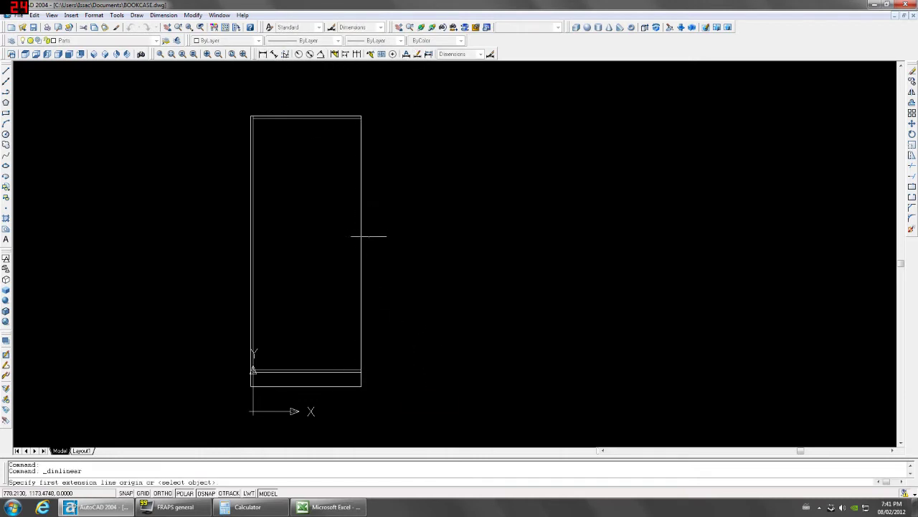
click(361, 242)
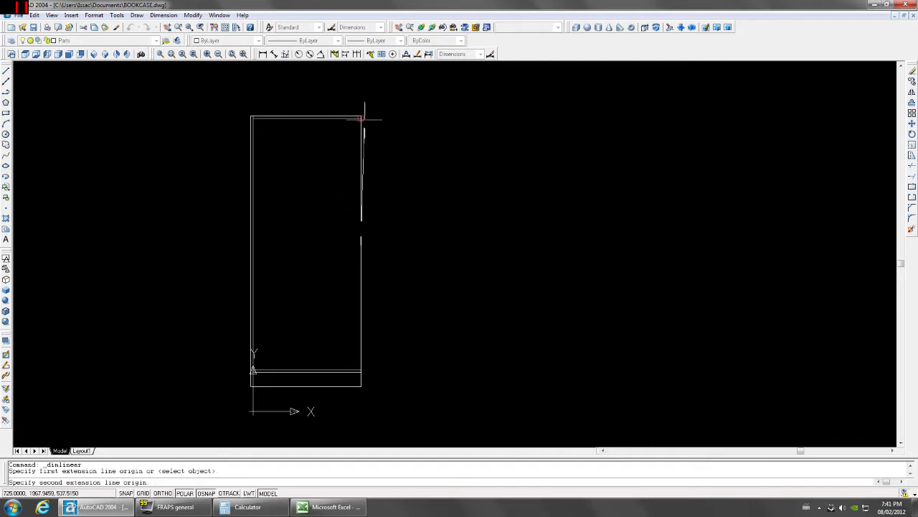
scroll(362, 115, up, 9)
click(330, 117)
scroll(330, 116, down, 5)
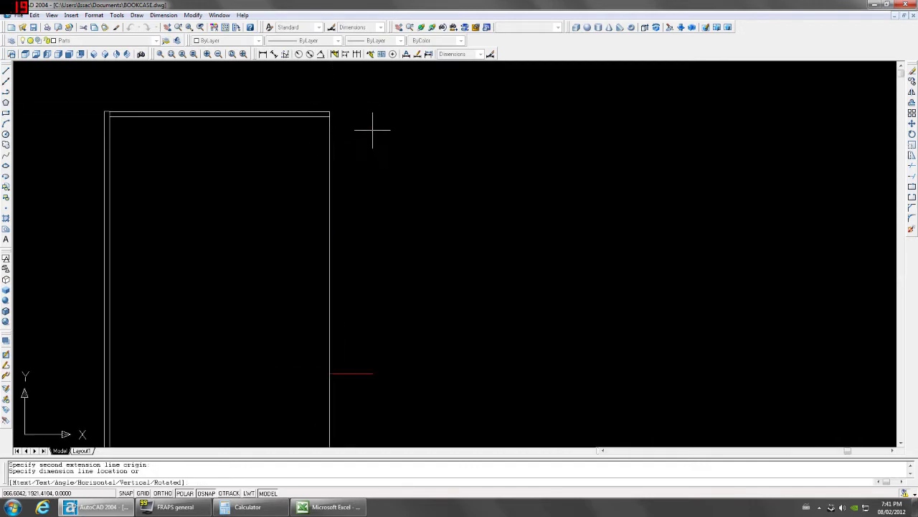
click(426, 148)
Copy the top line 853 down as a shelf and erase the 853 dimension.
click(243, 115)
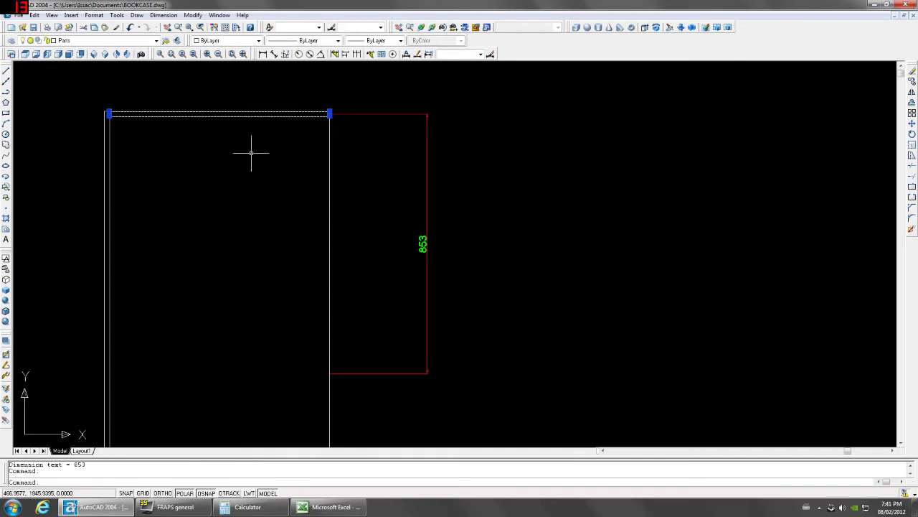
text(co)
key(Return)
click(273, 158)
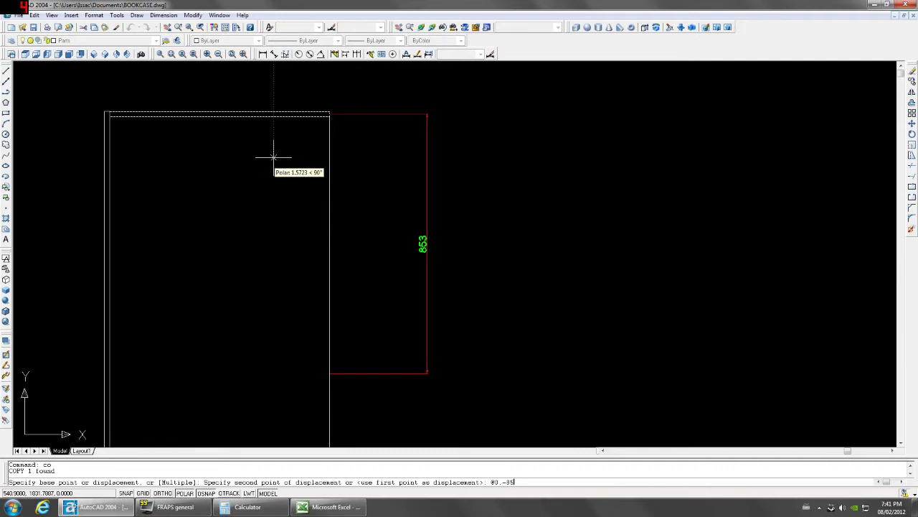
key(Return)
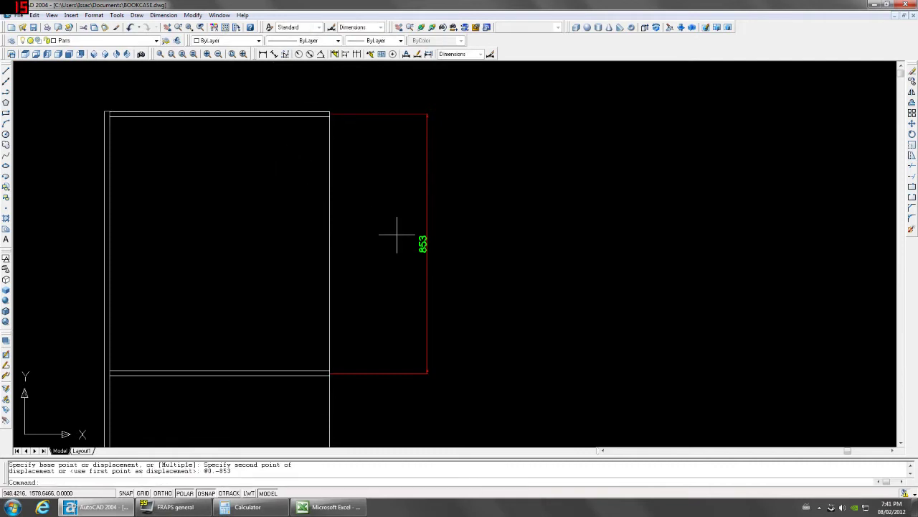
click(422, 239)
key(Delete)
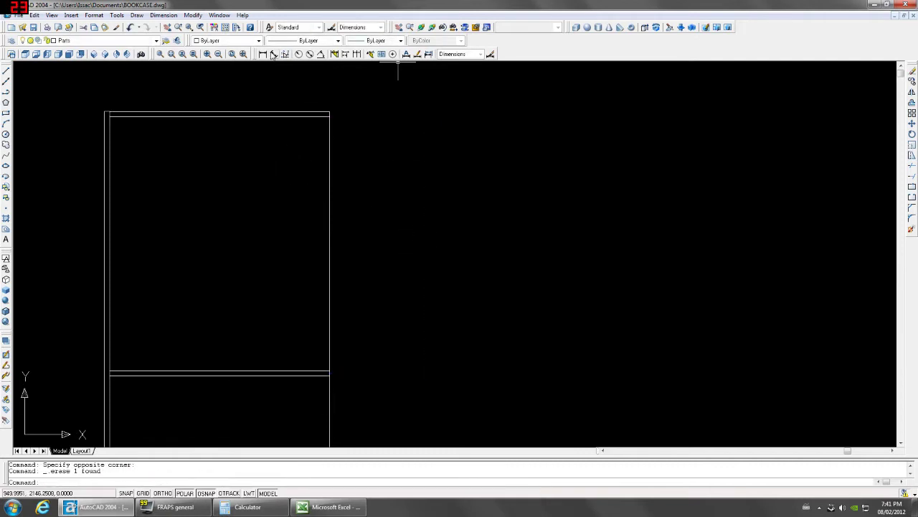
Add a temporary 48 linear dimension down the shelf, placed on the left.
click(273, 54)
scroll(311, 141, up, 5)
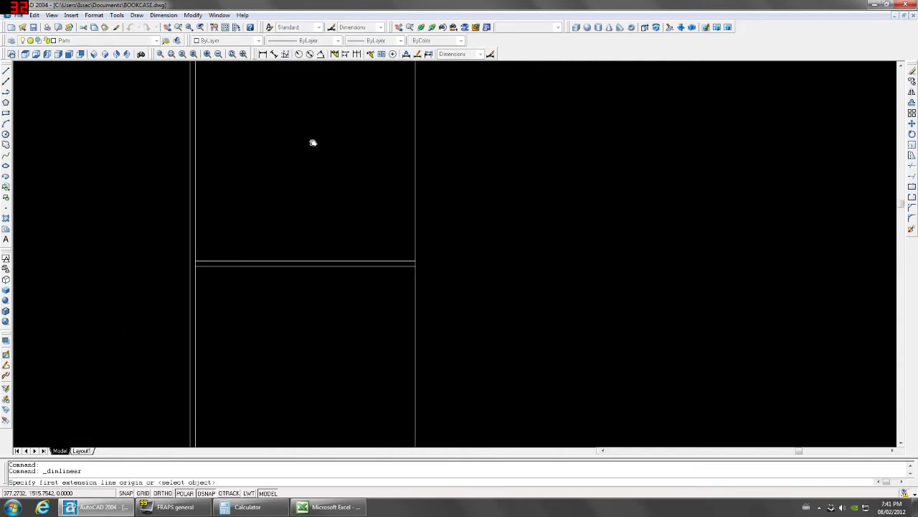
click(212, 260)
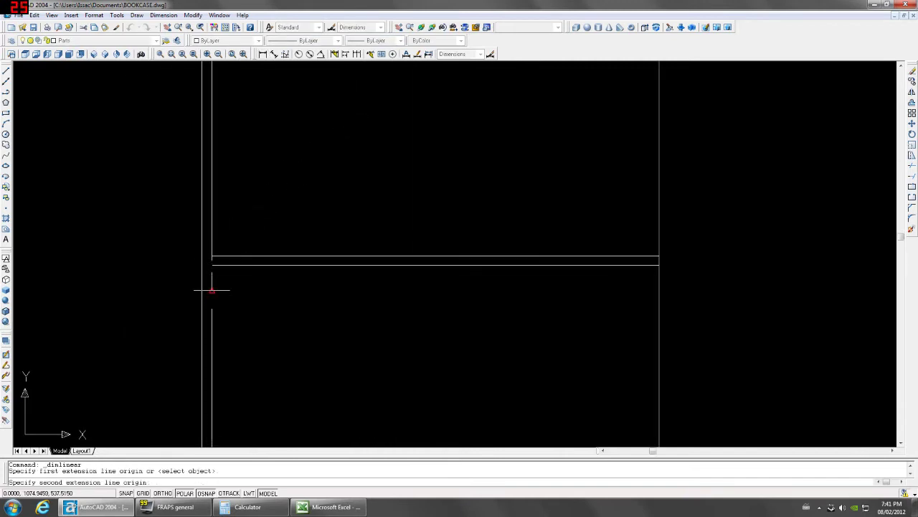
click(211, 290)
click(161, 283)
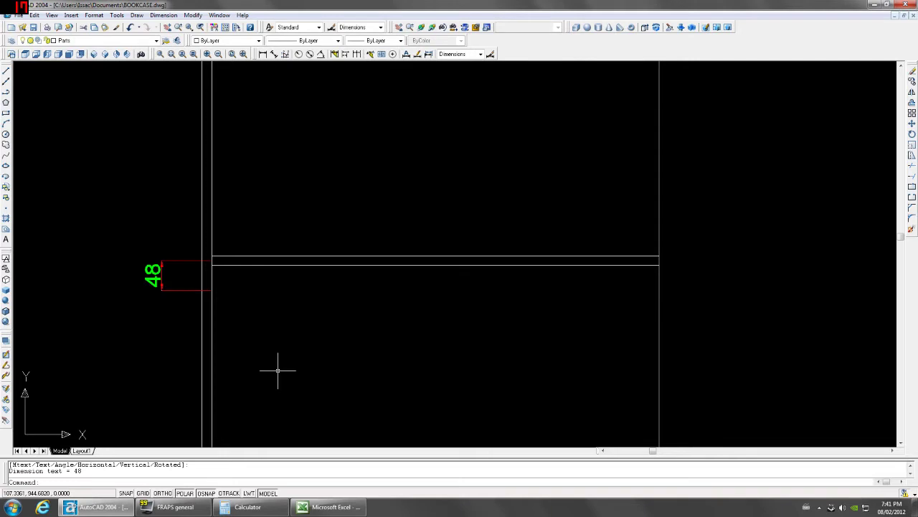
Mirror the middle shelf's two lines downward with MIRROR, keeping the originals.
click(297, 236)
click(276, 292)
text(mi)
key(Return)
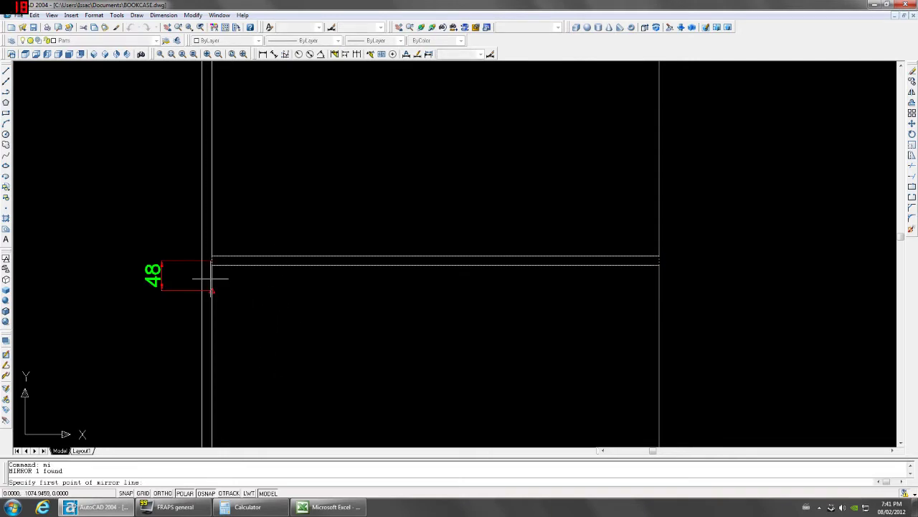
click(214, 281)
click(240, 290)
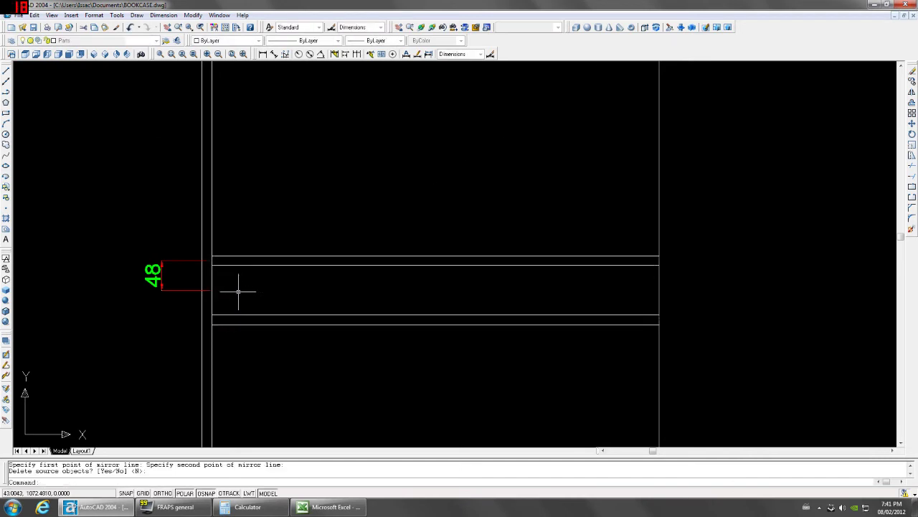
key(Return)
Check the 96 distance from upper to lower shelf line, then cancel the dimension.
click(263, 54)
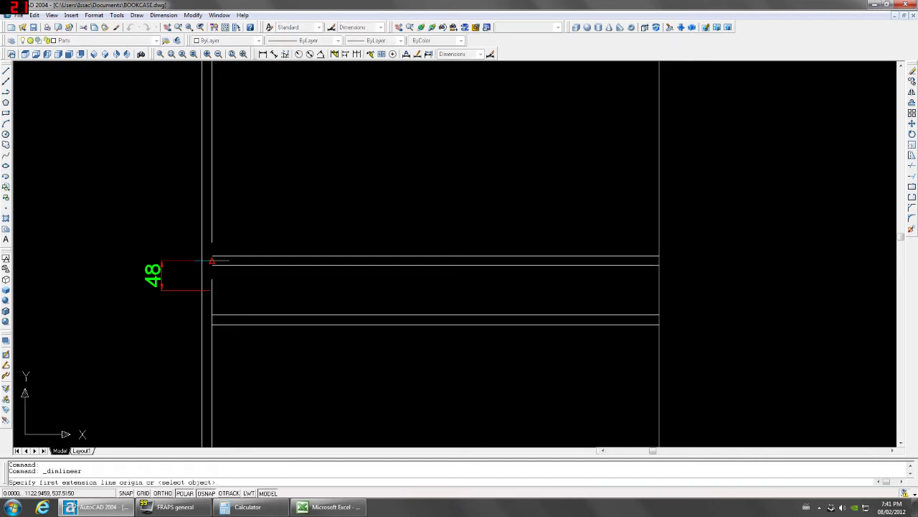
click(211, 260)
click(212, 320)
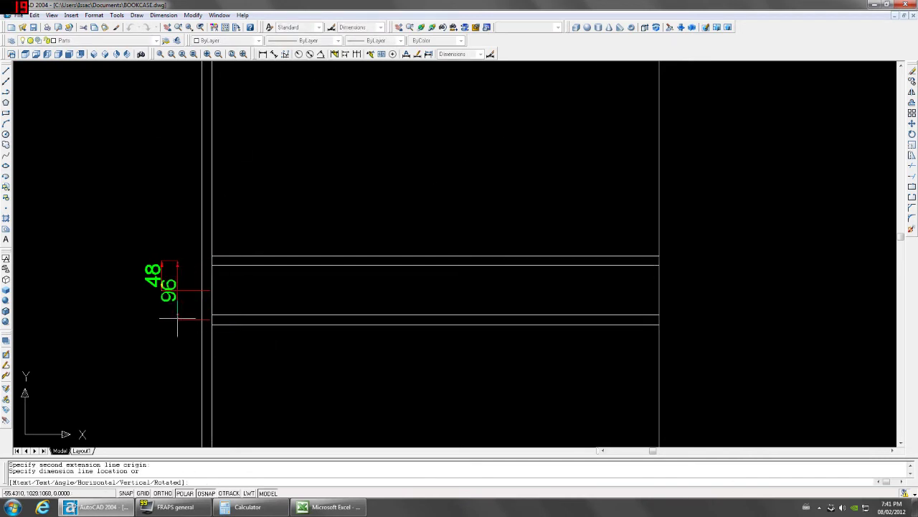
key(Escape)
Erase the 48 dimension and the lower shelf lines, then recentre the bookcase.
click(172, 269)
key(Delete)
click(318, 297)
click(311, 332)
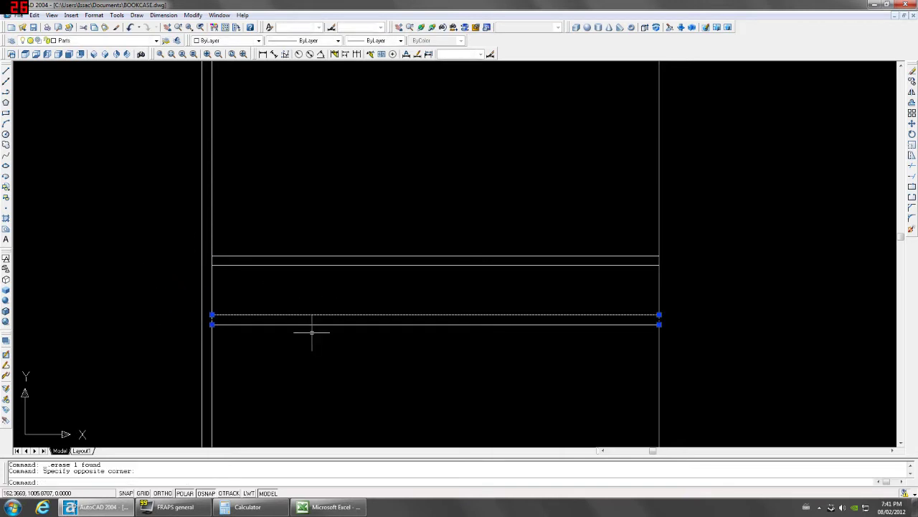
key(Delete)
scroll(312, 330, down, 4)
middle_drag(340, 318, 378, 271)
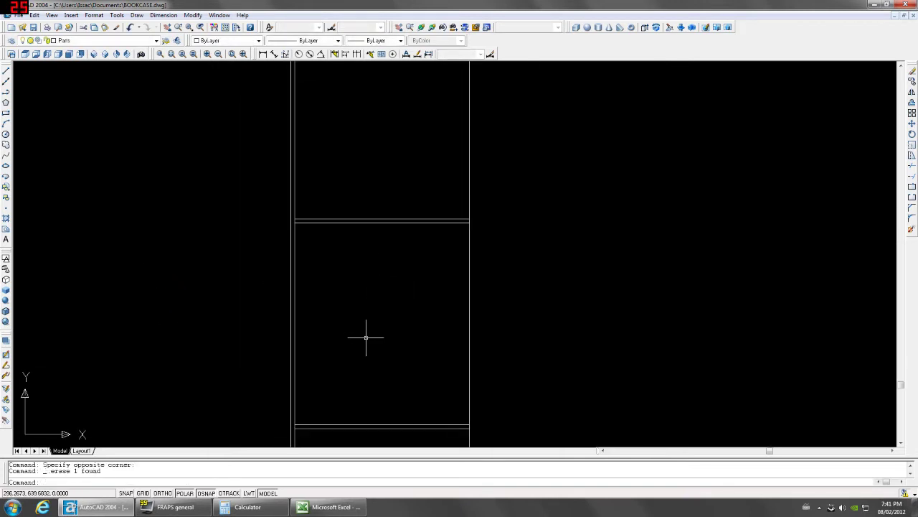
Switch from Right view to Left view to show the side panel and shelves.
scroll(367, 330, down, 2)
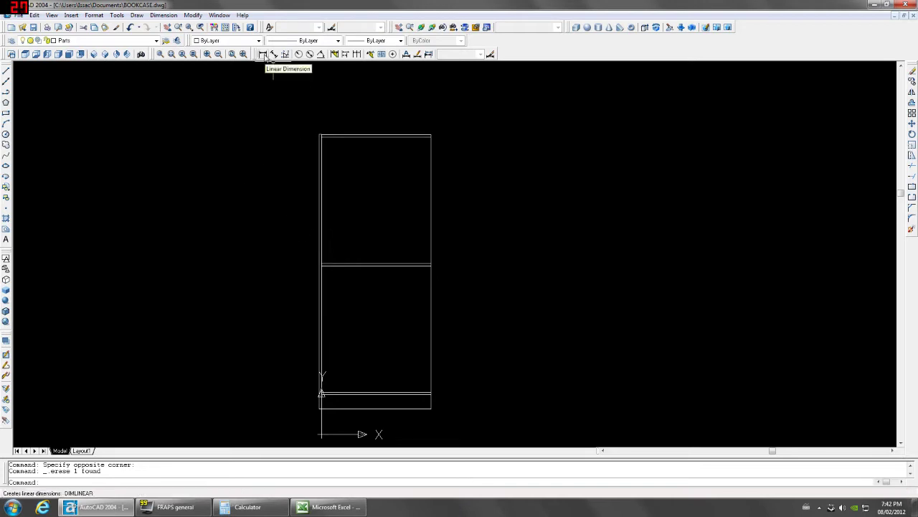
click(59, 55)
click(47, 55)
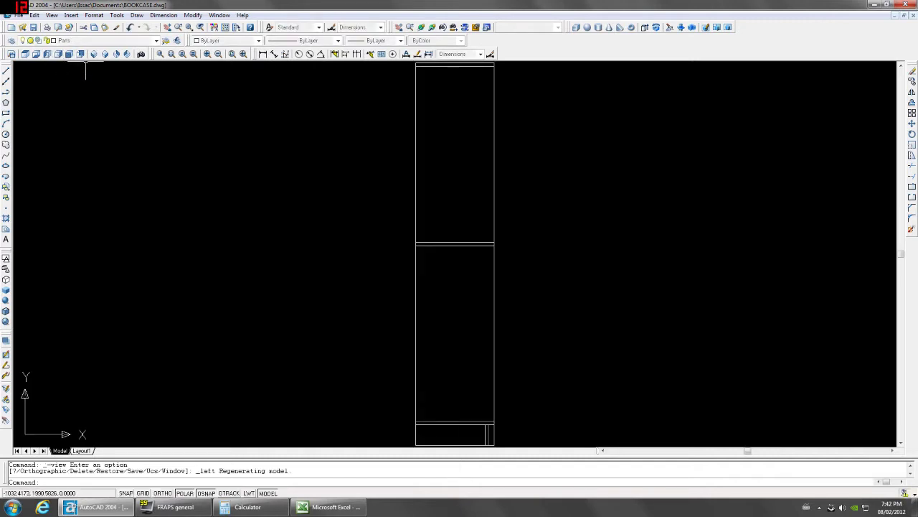
Make Thru drilling the current layer.
click(156, 41)
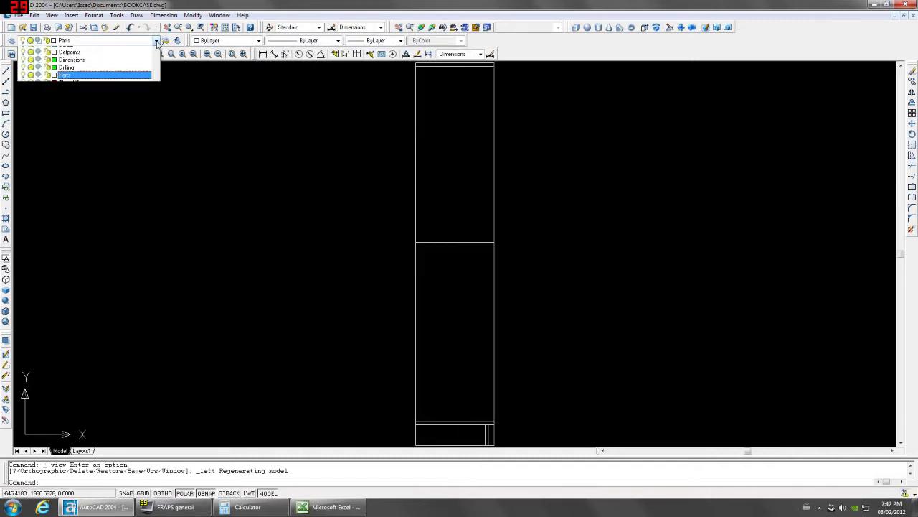
click(93, 107)
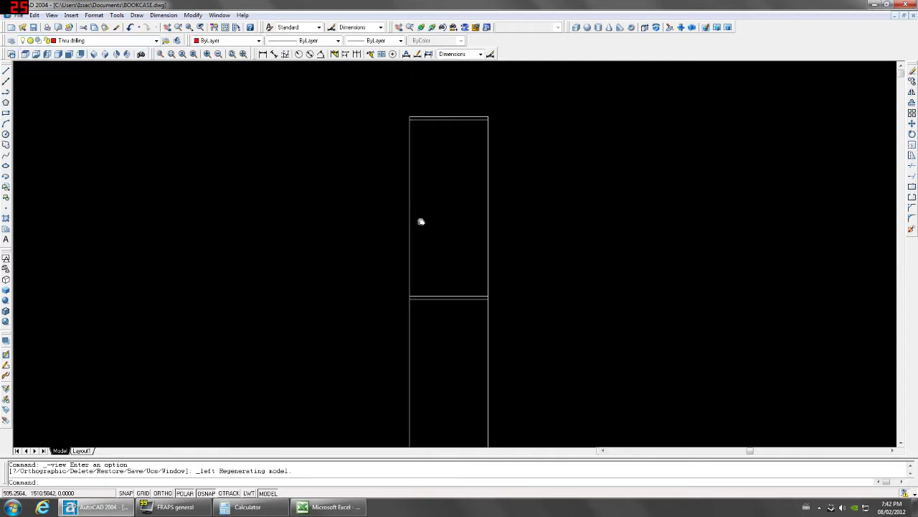
scroll(400, 151, up, 10)
scroll(370, 173, down, 3)
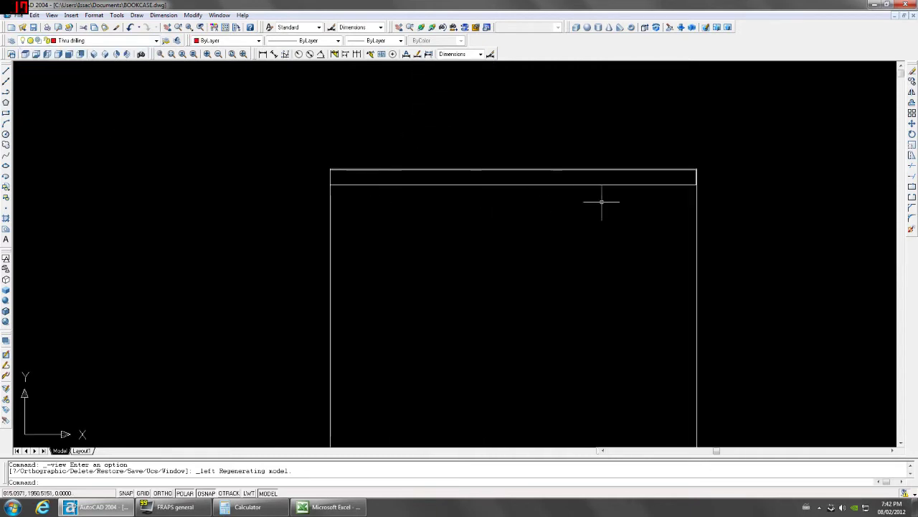
scroll(610, 215, down, 3)
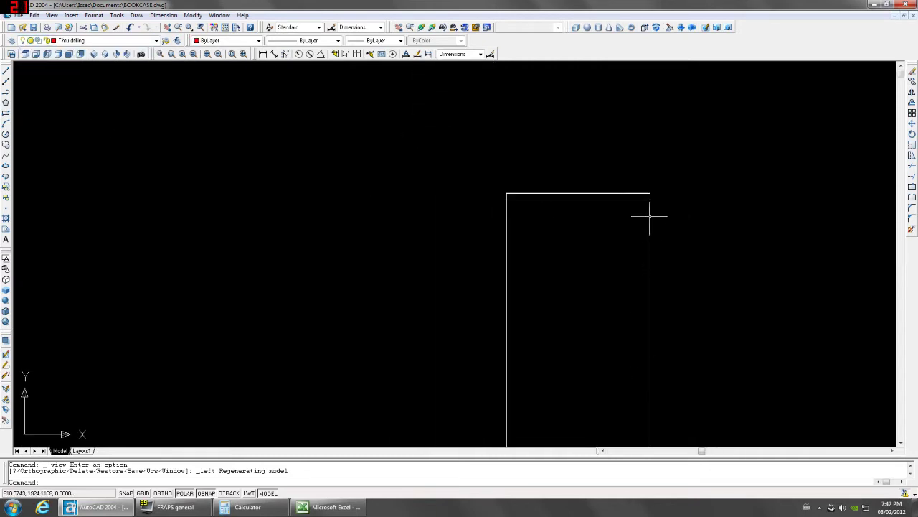
scroll(650, 215, up, 5)
Draw a 5-diameter circle offset @-34,0 from the top corner using From.
text(c)
key(Return)
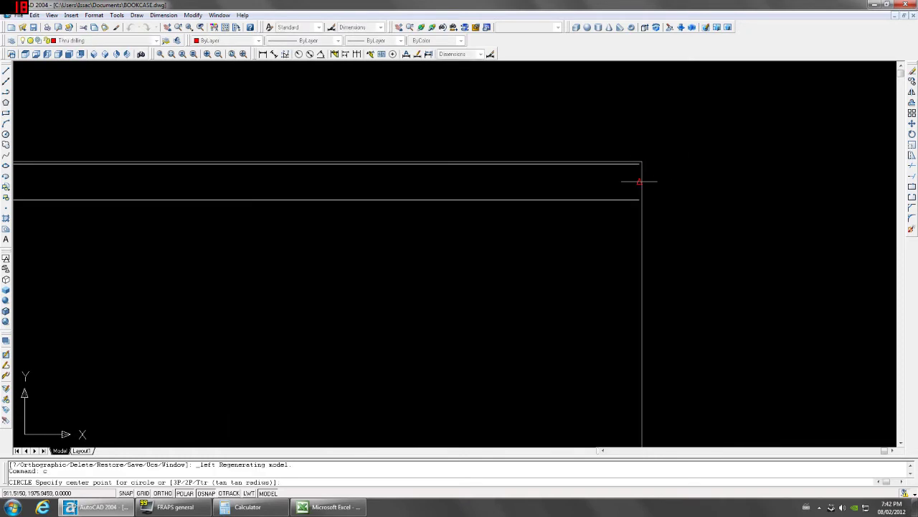
text(from)
key(Return)
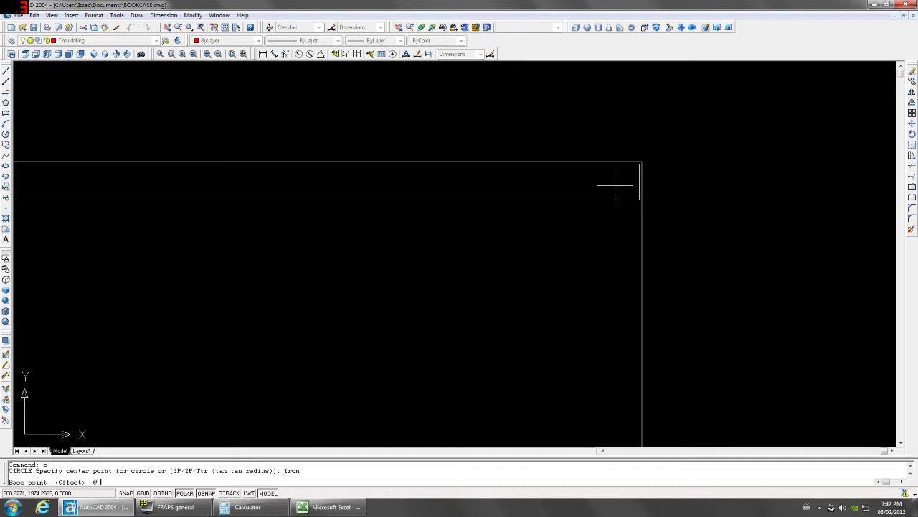
text(@-34.0)
key(Return)
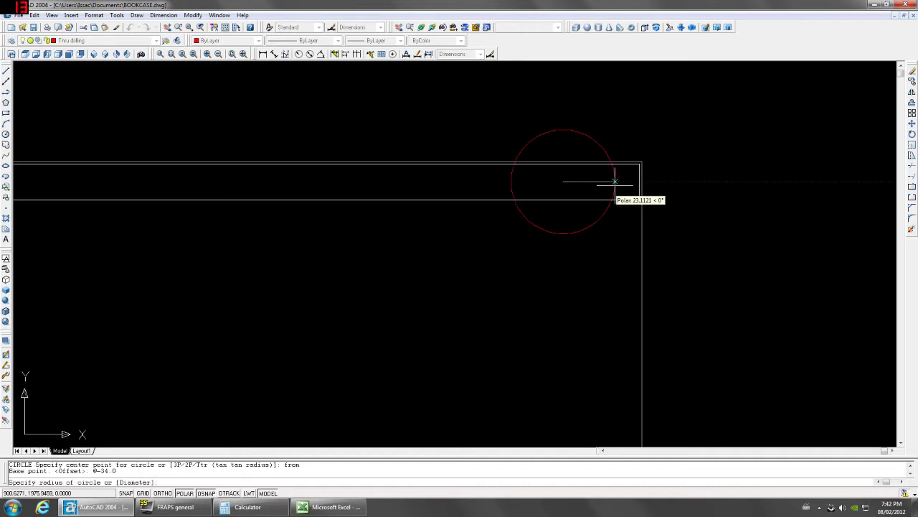
text(d)
key(Return)
text(5)
key(Return)
Extrude the 5-diameter circle 15 units deep.
text(e)
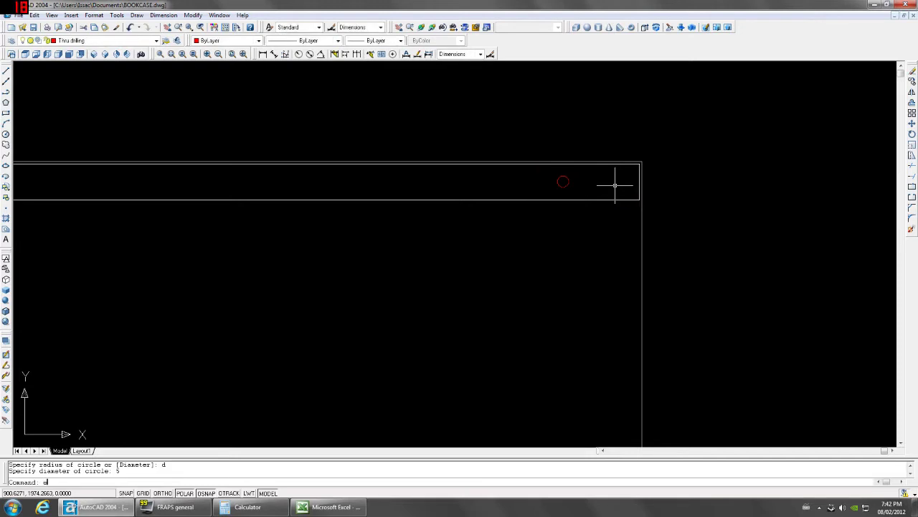
text(xt)
key(Return)
click(567, 180)
key(Return)
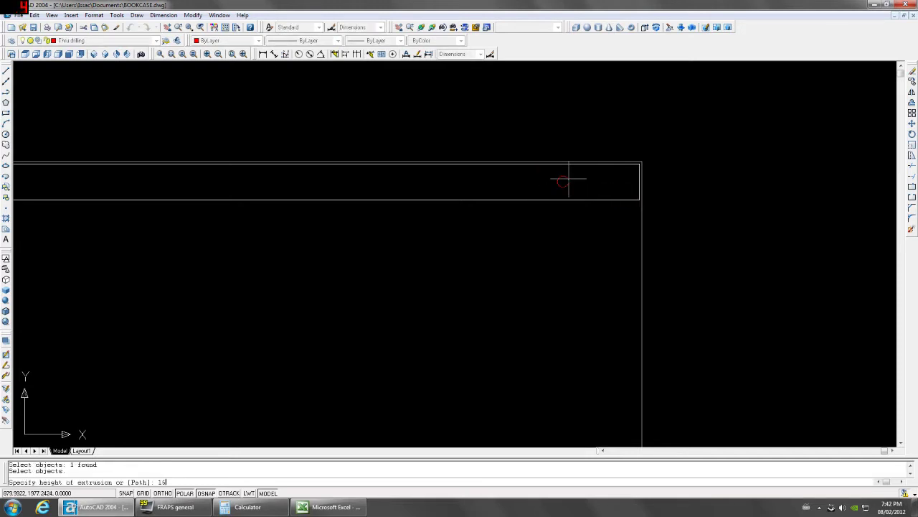
text(15)
key(Return)
key(Return)
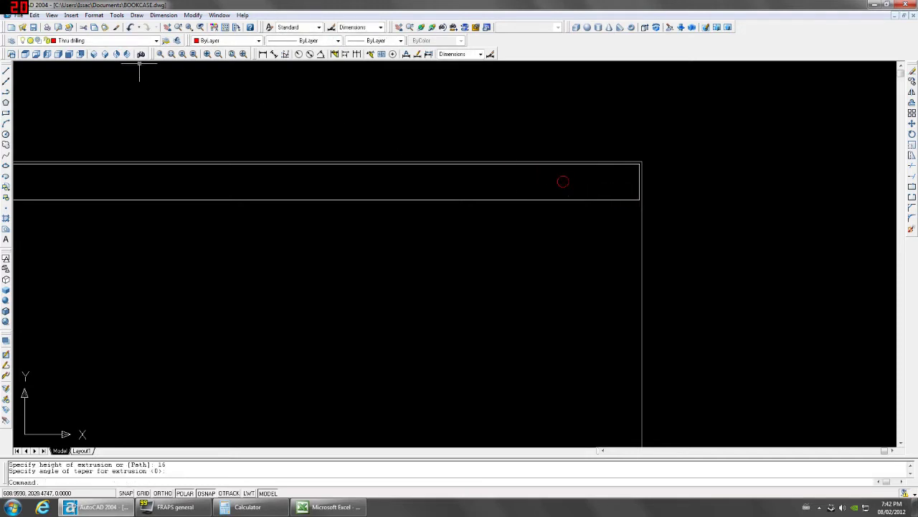
click(80, 53)
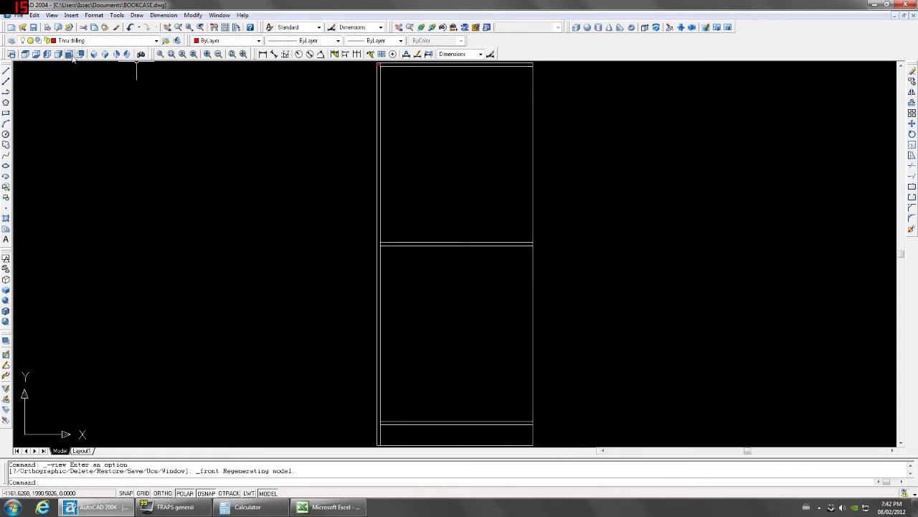
Return to Left view at the top of the bookcase and make Drilling current.
middle_drag(361, 126, 361, 150)
scroll(361, 150, up, 5)
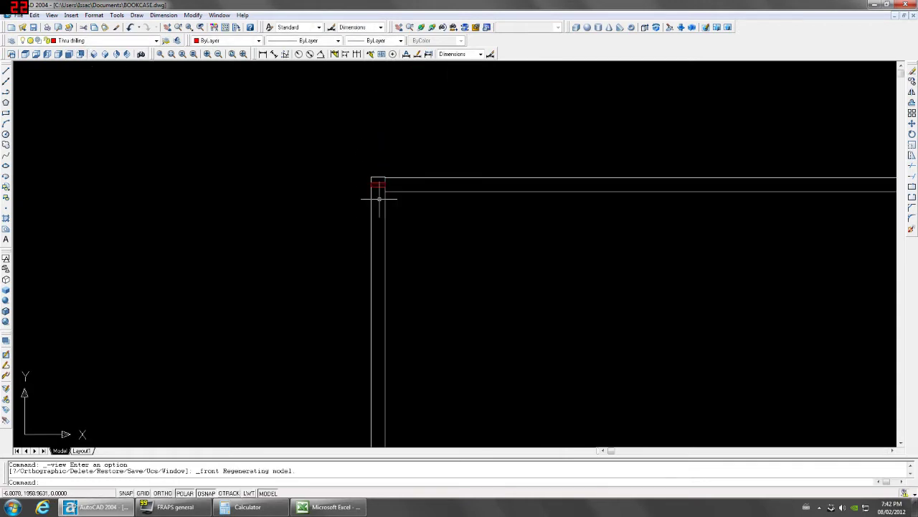
click(47, 55)
middle_drag(410, 137, 426, 240)
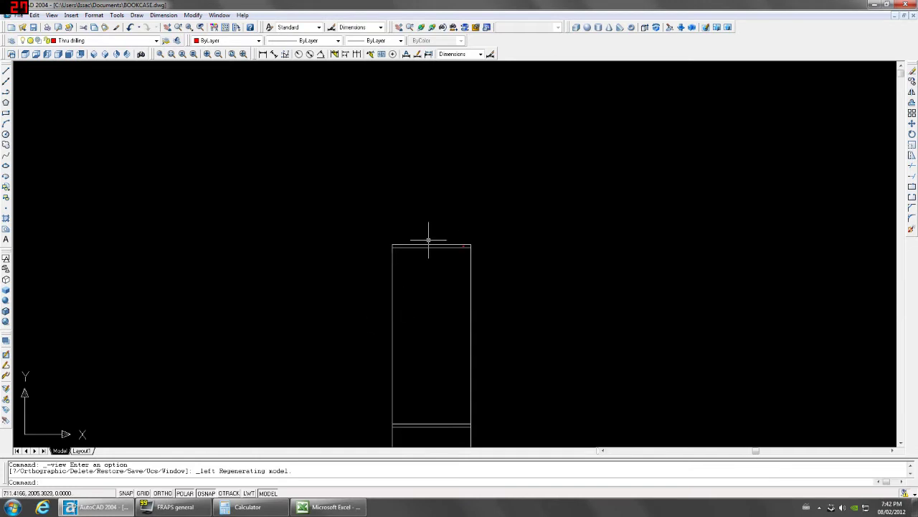
scroll(427, 239, up, 4)
click(155, 40)
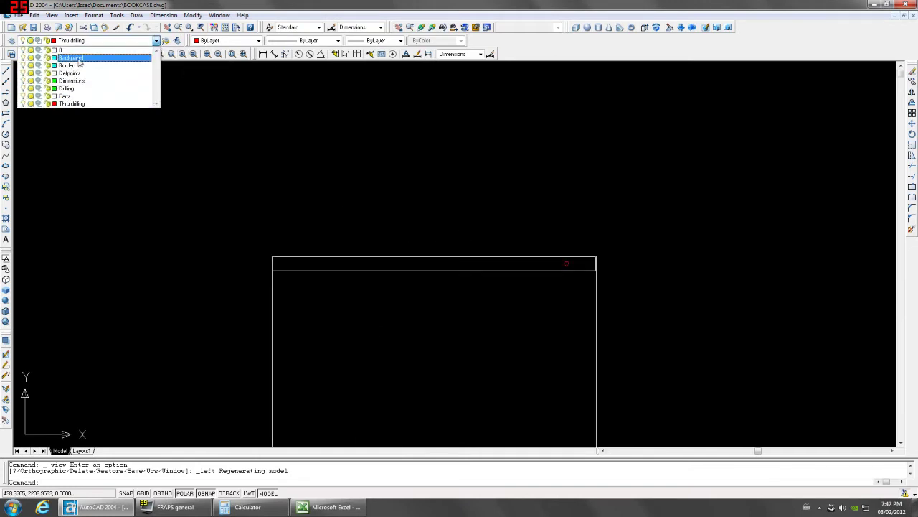
click(72, 88)
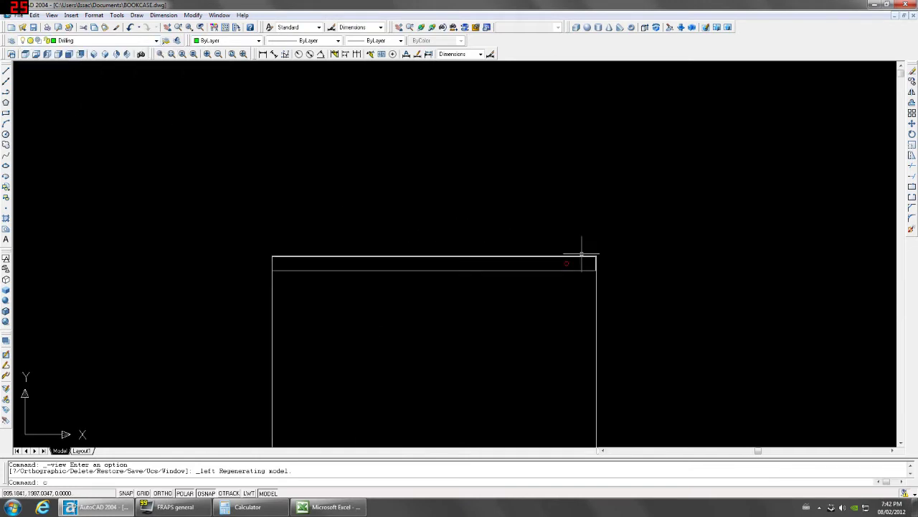
Draw a 4-diameter circle centred on the red through-hole.
key(Return)
scroll(570, 263, up, 4)
click(555, 263)
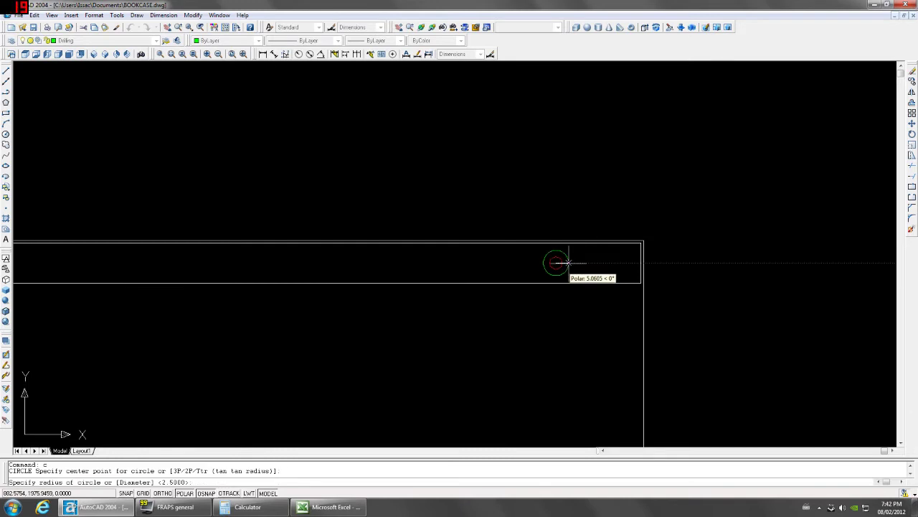
text(d)
key(Return)
text(4)
key(Return)
Extrude the 4-unit circle 3 units deep with no taper.
text(e)
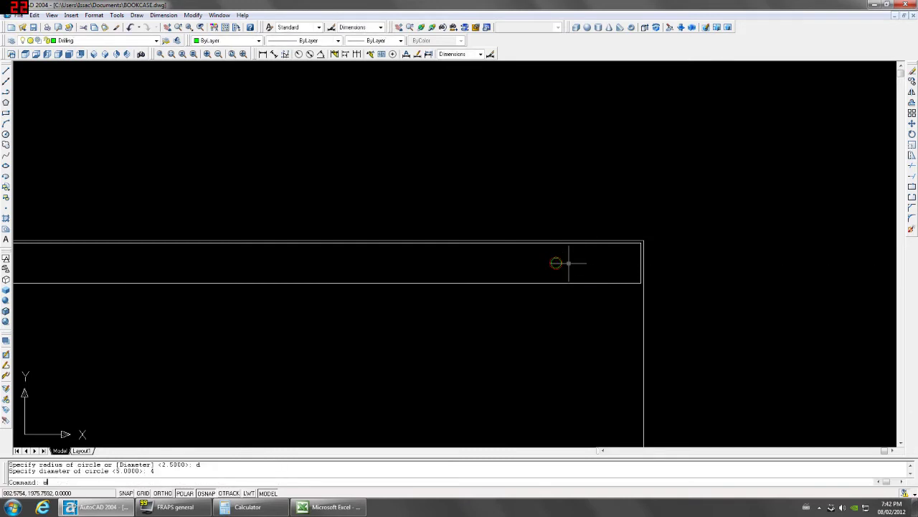
text(xt)
key(Return)
scroll(555, 262, up, 4)
click(551, 258)
key(Return)
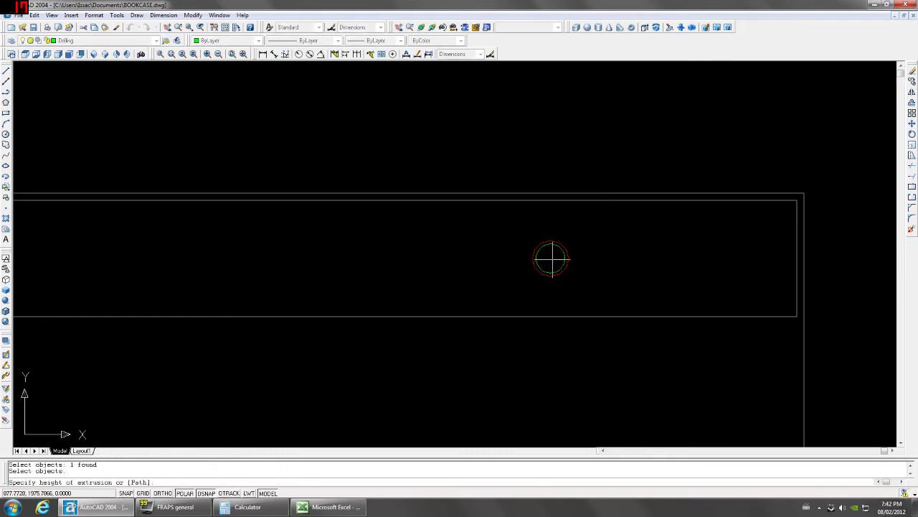
text(3)
key(Return)
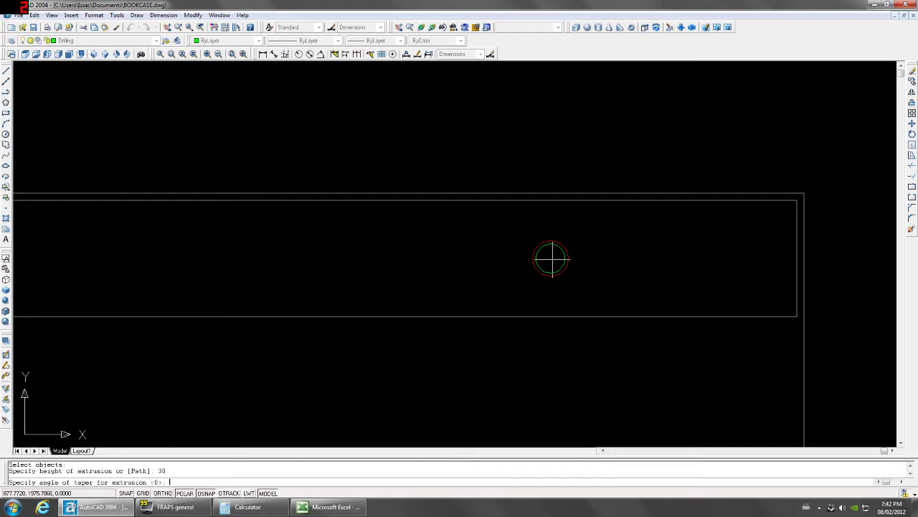
key(Return)
In Front view, mirror the small hole solid, keeping the original.
click(71, 54)
scroll(375, 246, up, 6)
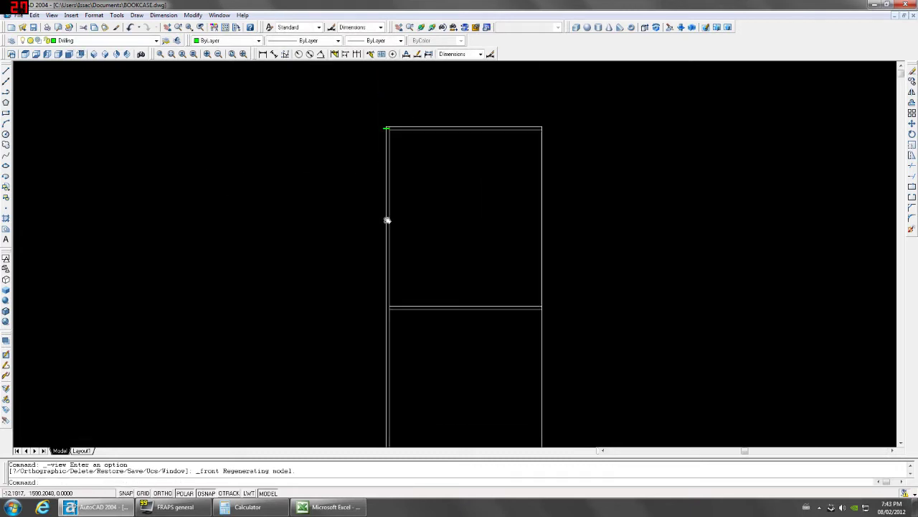
click(334, 242)
click(336, 256)
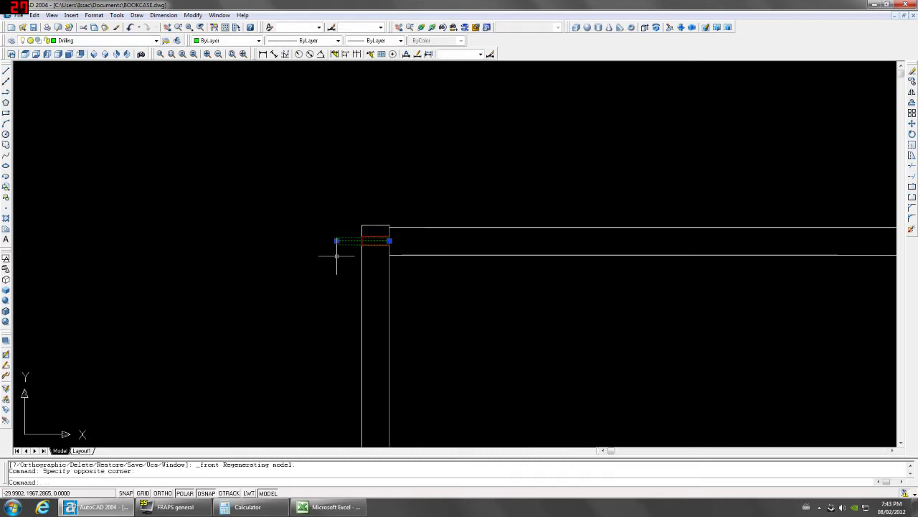
text(mi)
key(Return)
scroll(390, 240, up, 2)
click(386, 240)
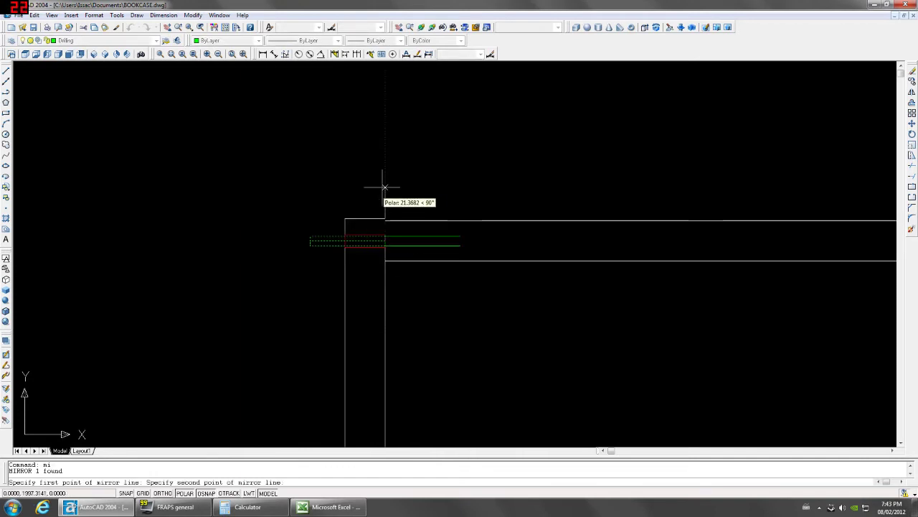
click(381, 189)
key(Return)
Erase the unwanted object near the panel's top corner.
click(314, 219)
click(290, 275)
key(Delete)
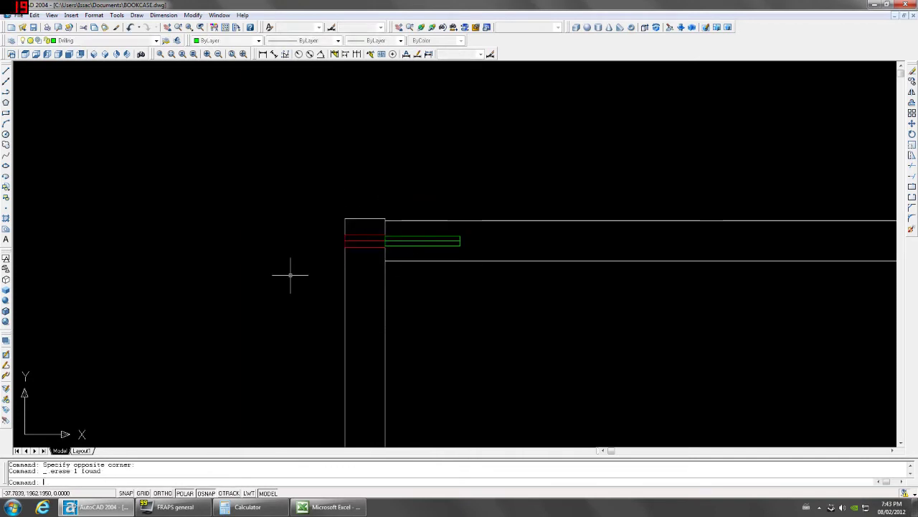
In Left view, copy the top-panel drilling circle 288 units to the left.
click(94, 54)
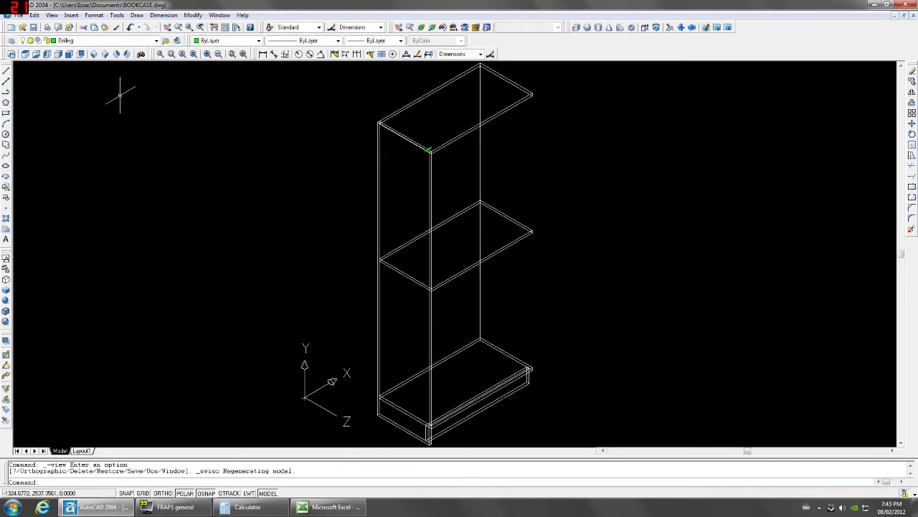
click(61, 55)
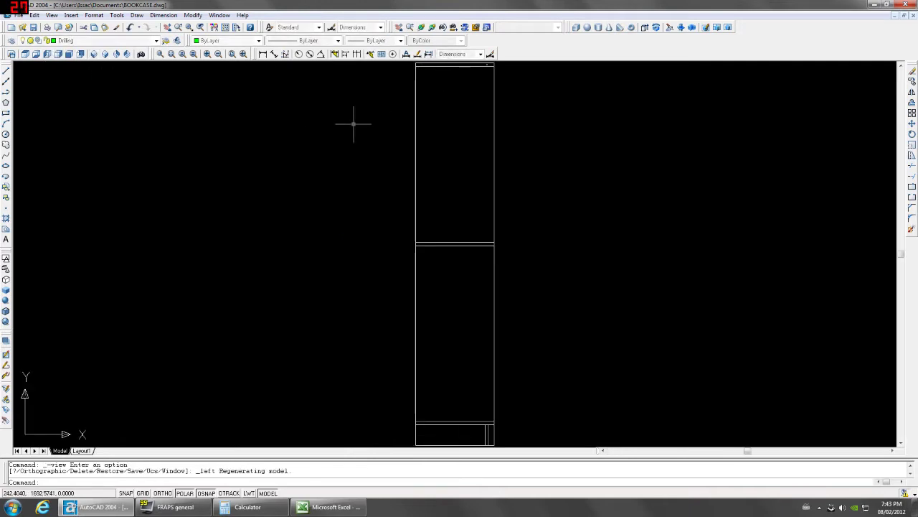
scroll(469, 199, up, 5)
click(364, 299)
click(400, 365)
middle_drag(286, 366, 385, 304)
text(co)
key(Return)
click(396, 337)
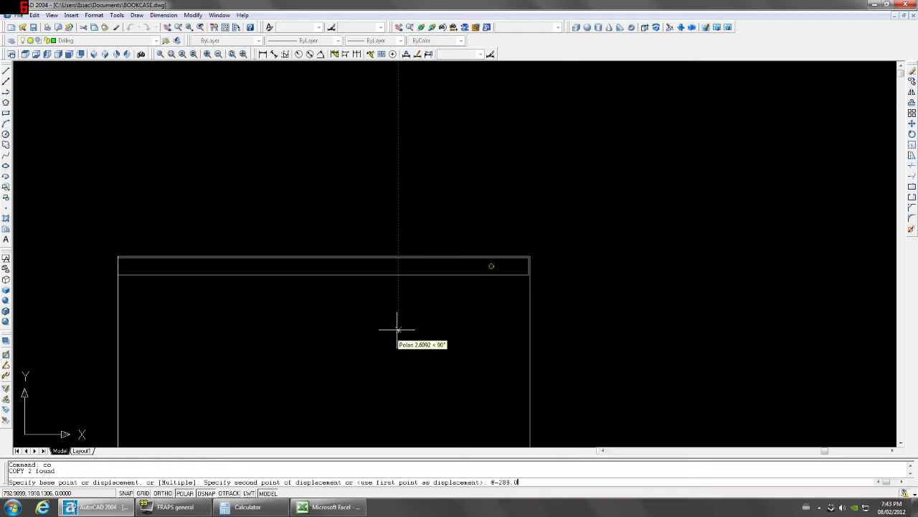
key(Return)
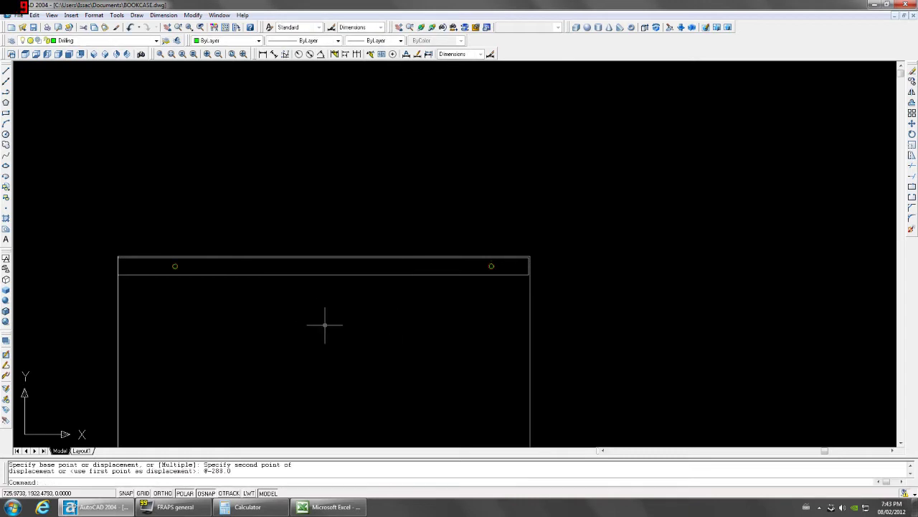
In Front view, mirror both drilling marks about the top edge's midpoint, keeping originals.
scroll(325, 325, down, 4)
click(93, 53)
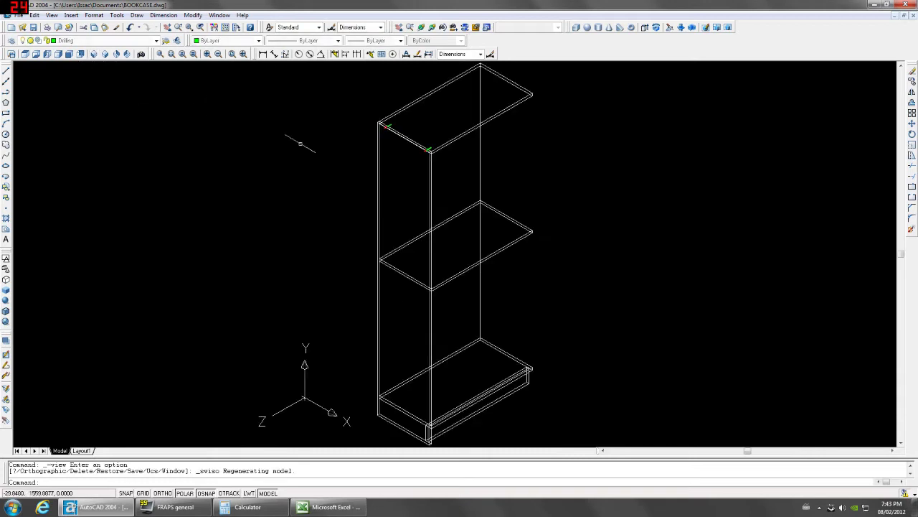
click(69, 55)
scroll(412, 222, up, 5)
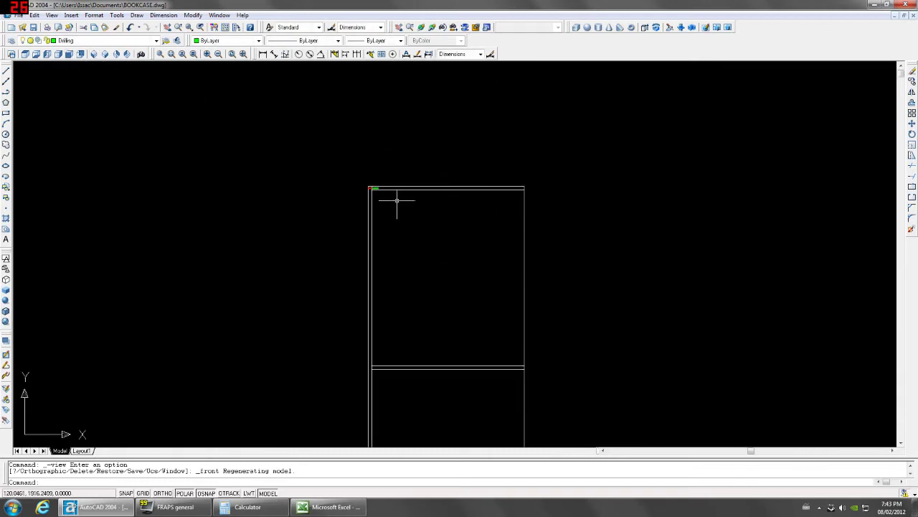
text(mi)
key(Return)
scroll(364, 173, down, 6)
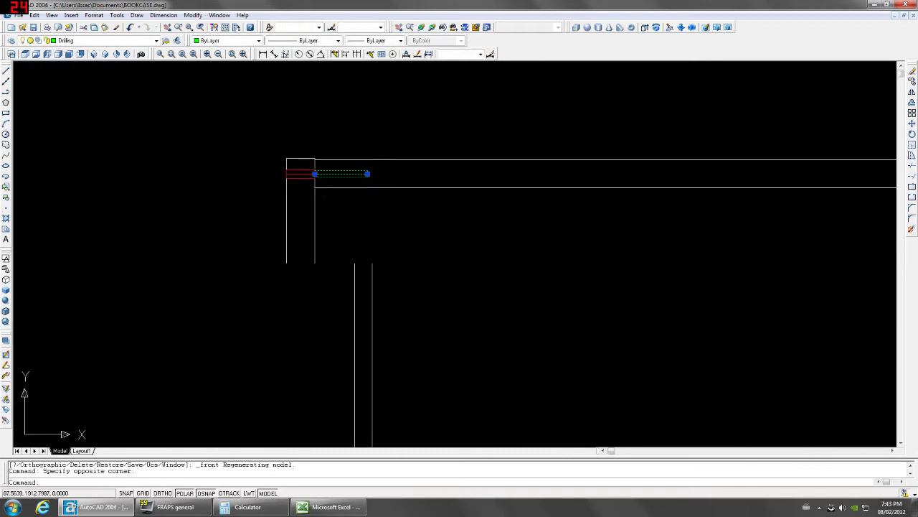
click(585, 259)
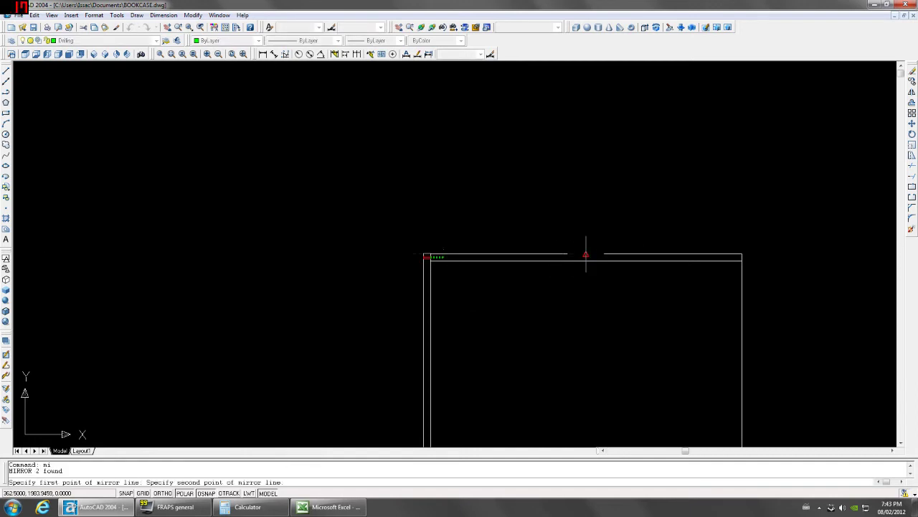
click(590, 233)
key(Return)
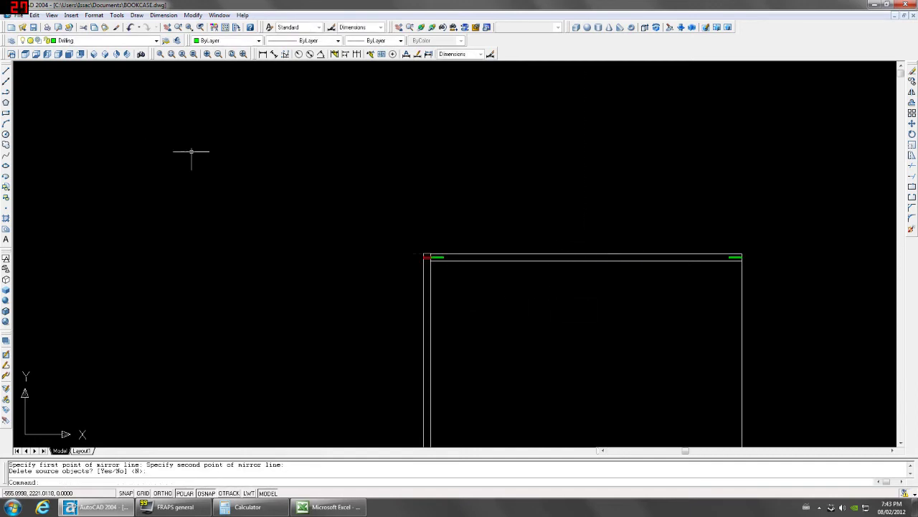
Review the mirrored holes in Left view, then southwest isometric.
click(57, 55)
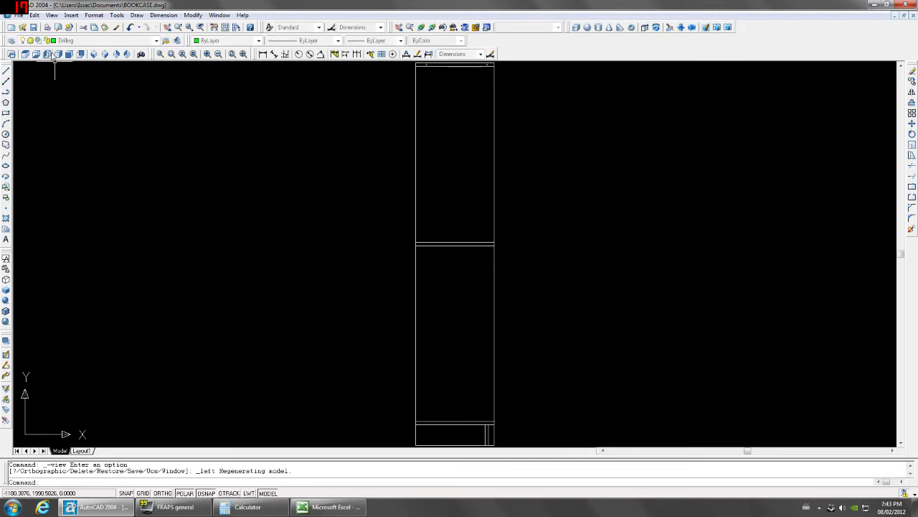
middle_drag(431, 116, 406, 211)
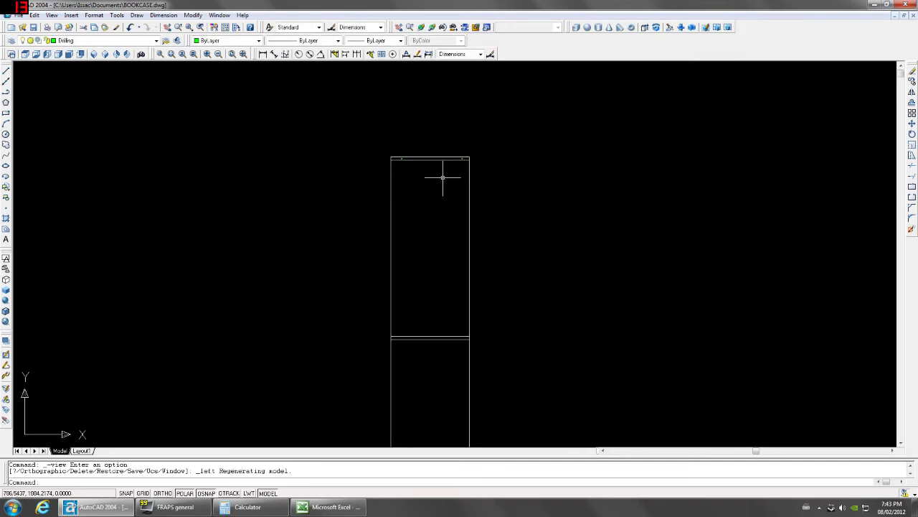
click(94, 56)
Window-select the top panel and its four drilling marks.
scroll(436, 194, up, 5)
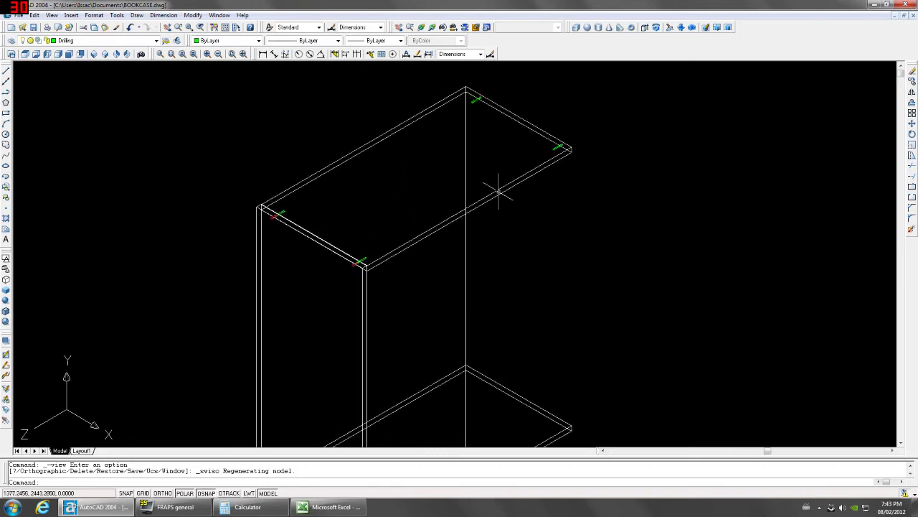
click(498, 185)
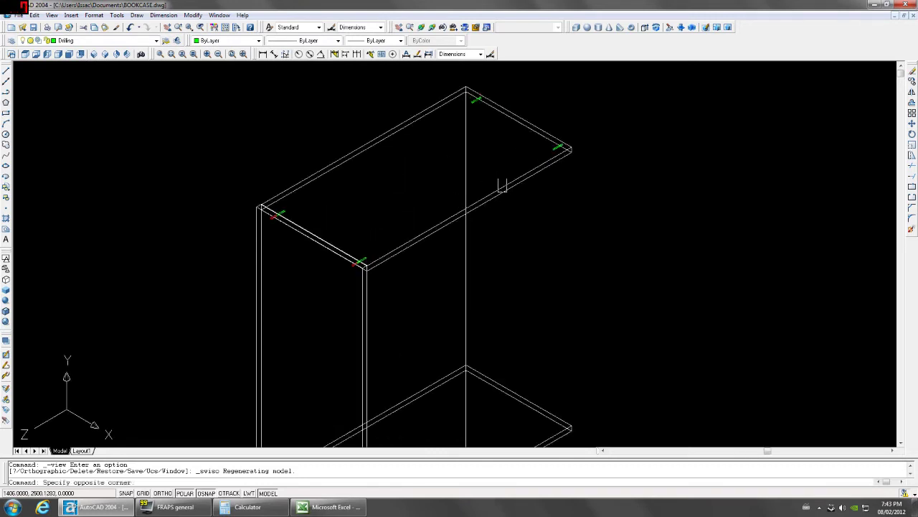
click(509, 147)
click(538, 174)
click(529, 190)
scroll(540, 149, up, 4)
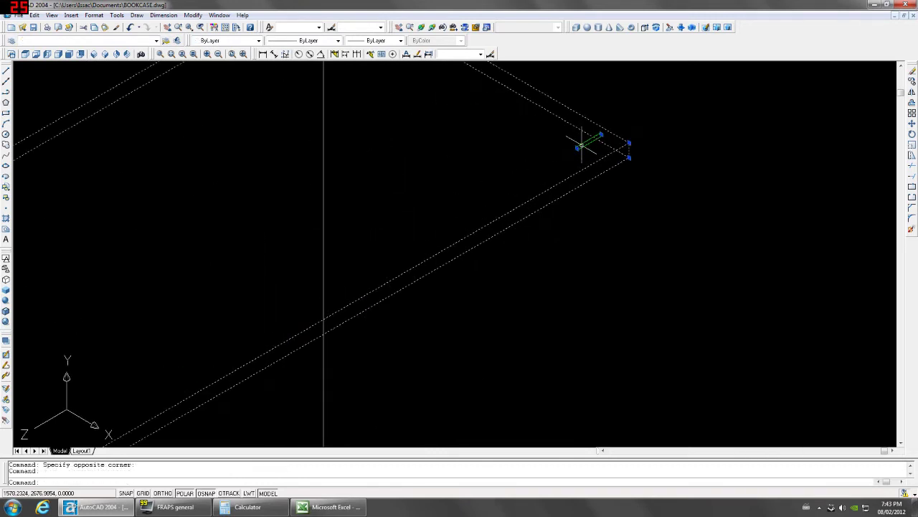
scroll(498, 113, down, 4)
scroll(486, 86, up, 4)
scroll(475, 128, down, 4)
scroll(364, 292, up, 5)
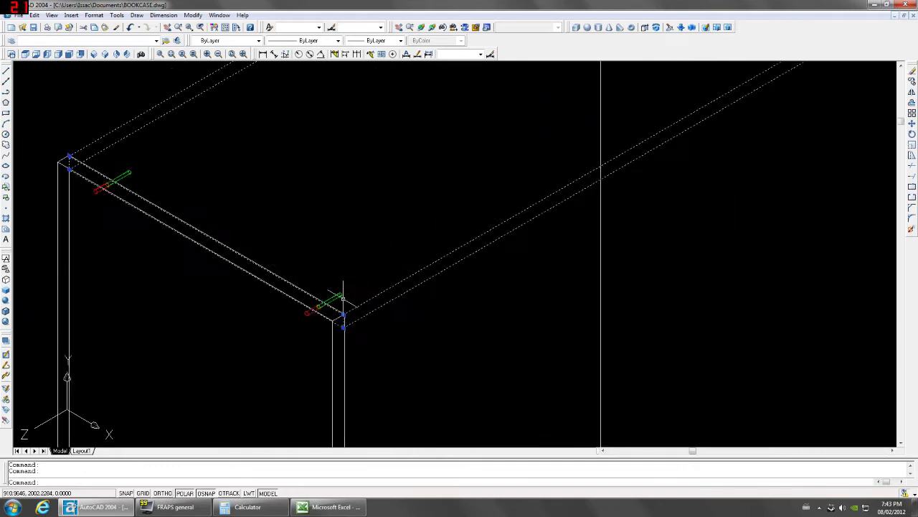
scroll(341, 308, down, 2)
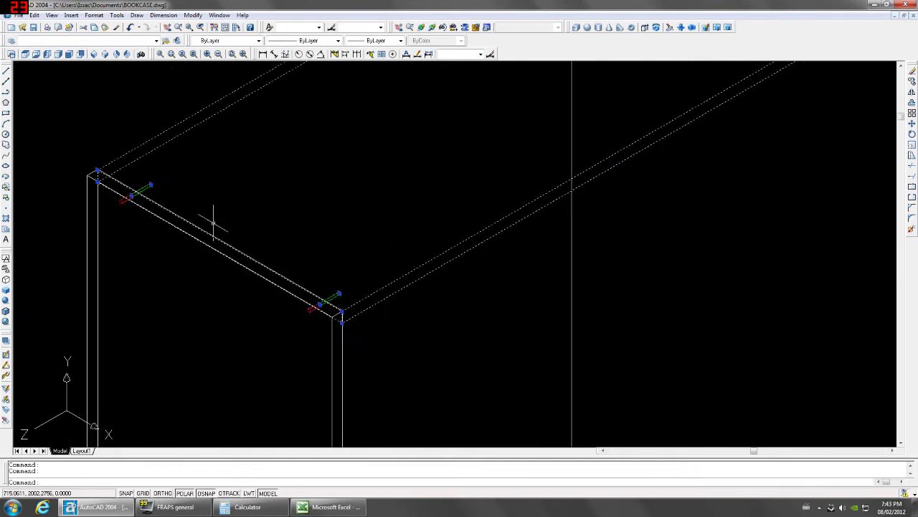
scroll(222, 224, down, 3)
Convert the selected top panel and marks into one named block with BLOCK (k).
text(k)
key(Return)
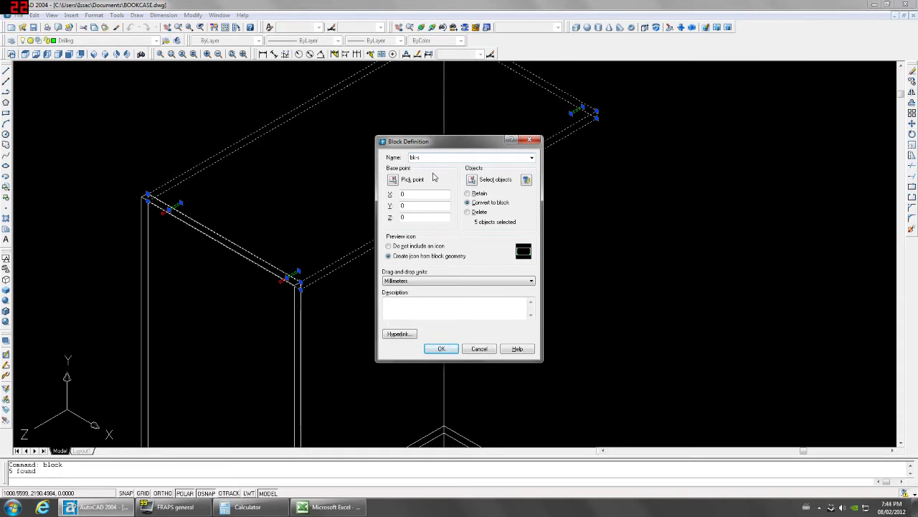
click(441, 350)
click(349, 270)
click(459, 182)
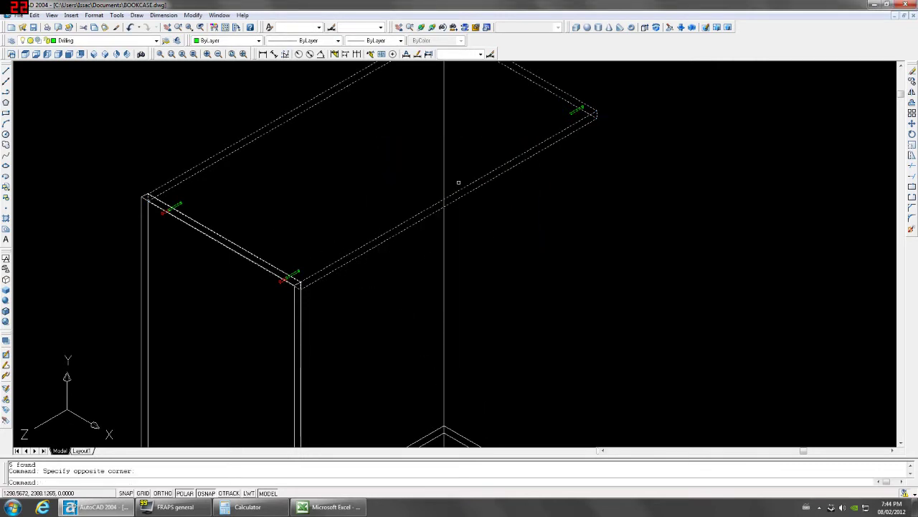
scroll(459, 182, down, 5)
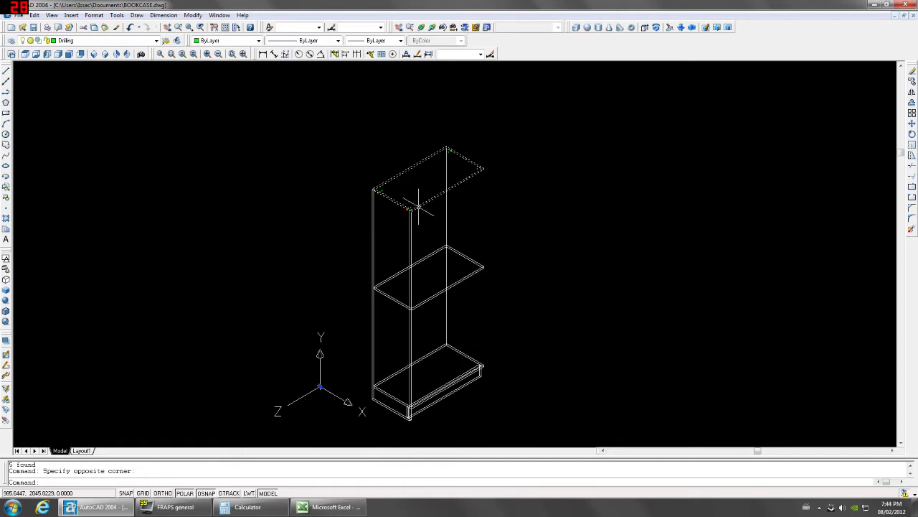
Copy the top-panel block to the lower front corner.
text(co)
key(Return)
scroll(418, 208, up, 6)
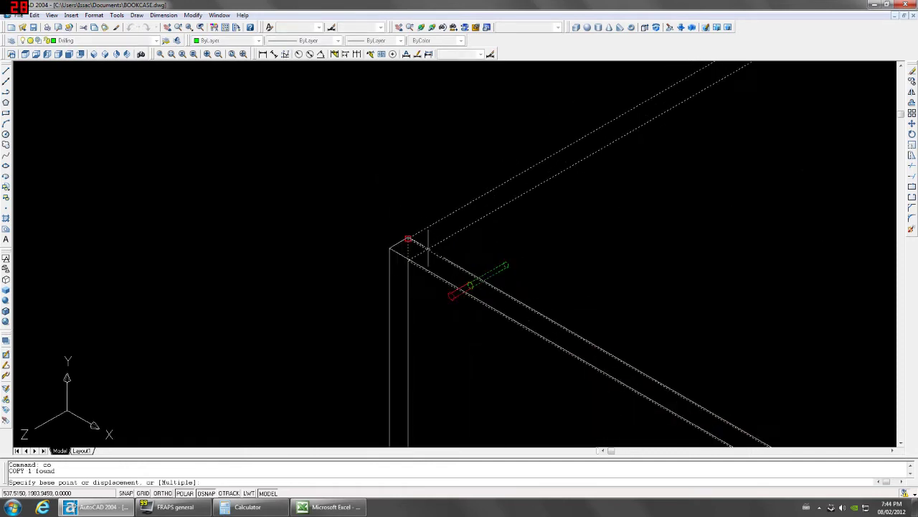
scroll(409, 247, down, 5)
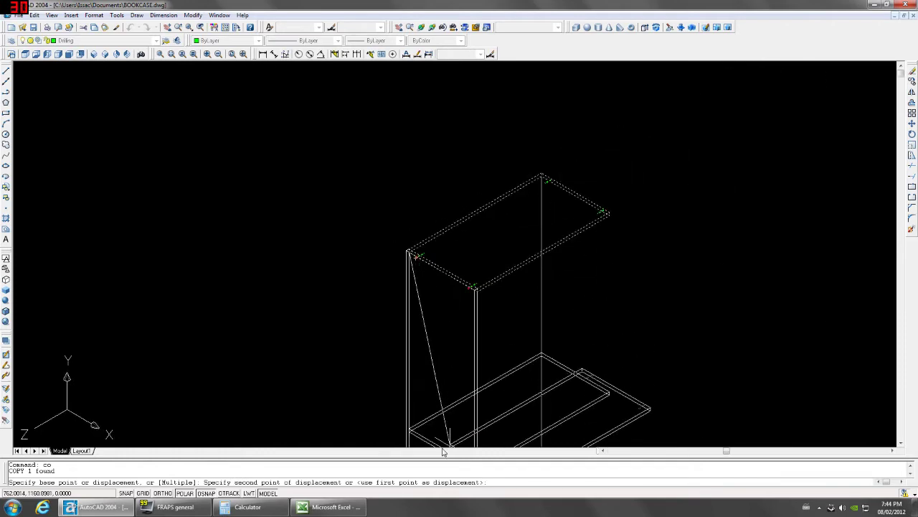
scroll(435, 229, up, 3)
scroll(435, 230, up, 5)
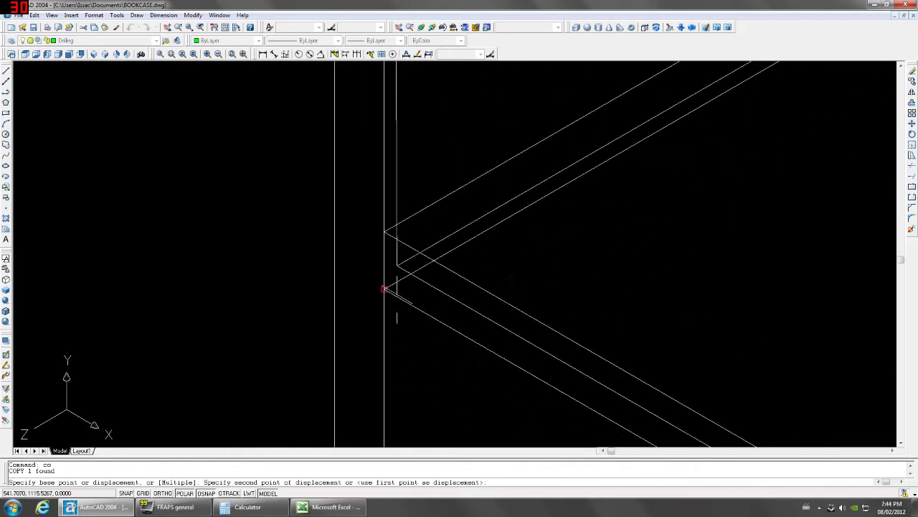
click(386, 266)
scroll(379, 256, down, 5)
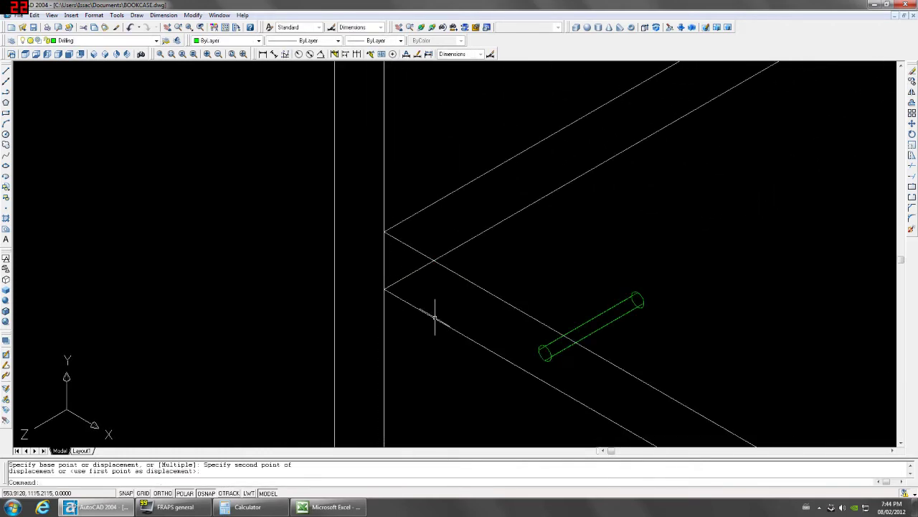
scroll(435, 311, up, 4)
Erase the stray object at the shelf corner, leaving the drilling mark in place.
middle_drag(757, 365, 616, 327)
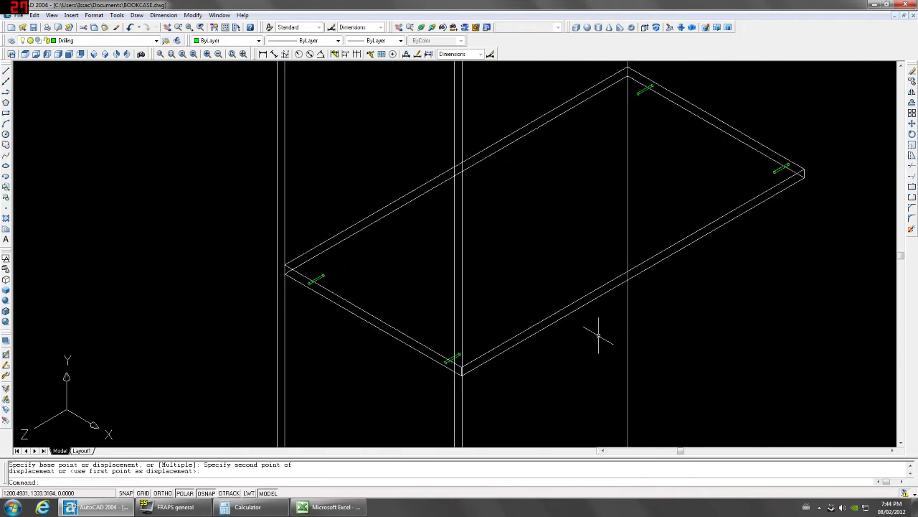
click(547, 304)
click(518, 377)
scroll(455, 375, up, 5)
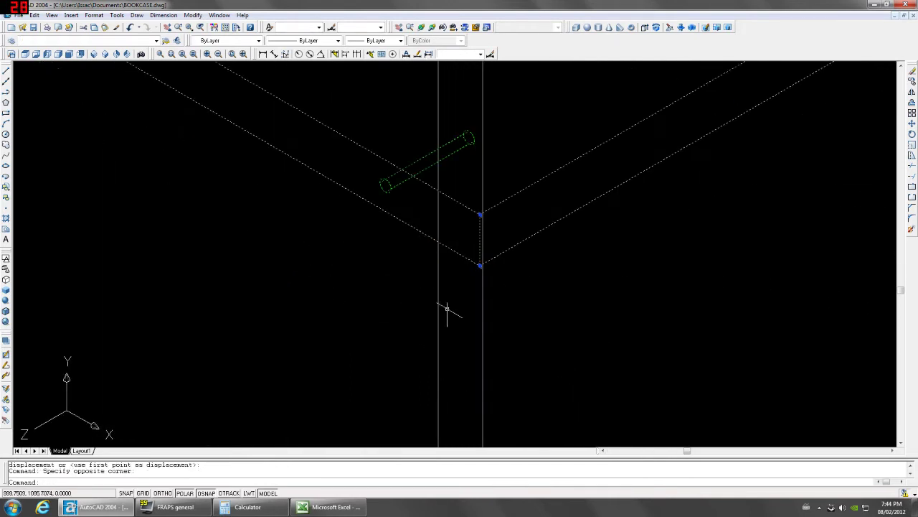
shift+click(512, 246)
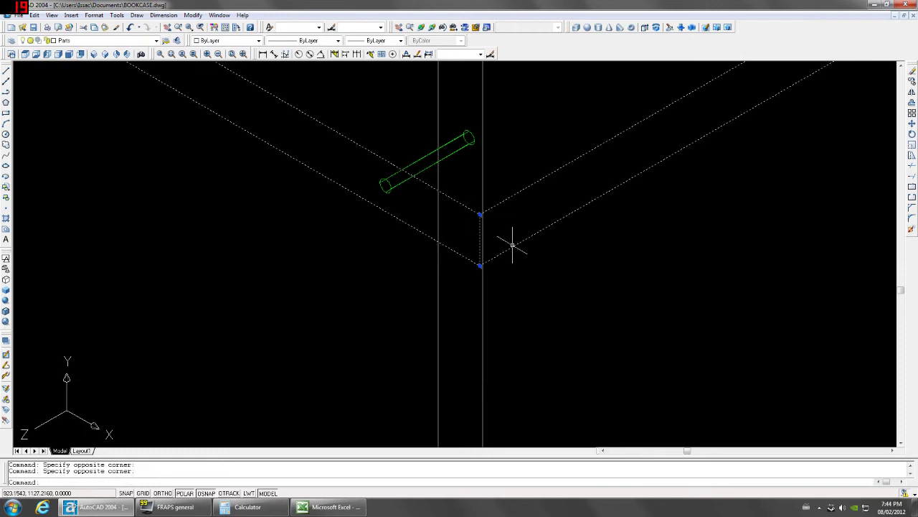
scroll(512, 246, down, 6)
key(Delete)
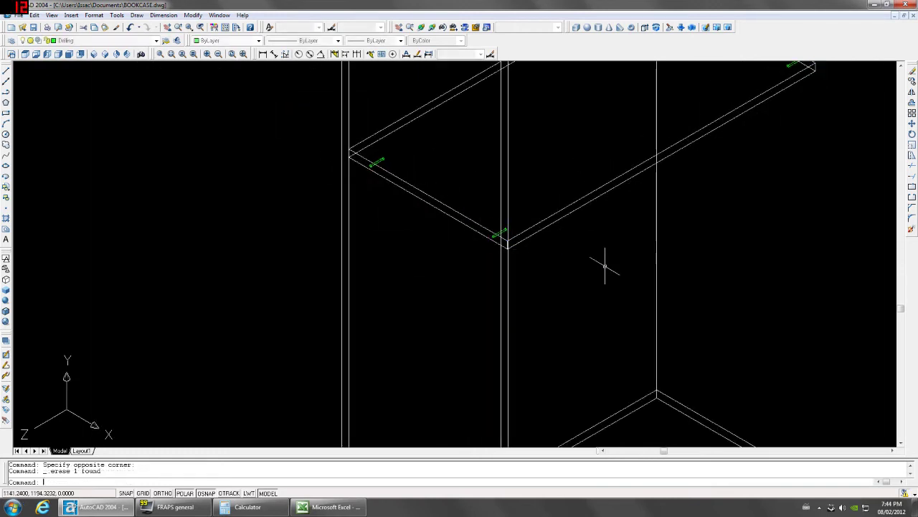
Copy the shelf from its corner to the front corner.
click(426, 195)
text(co)
key(Return)
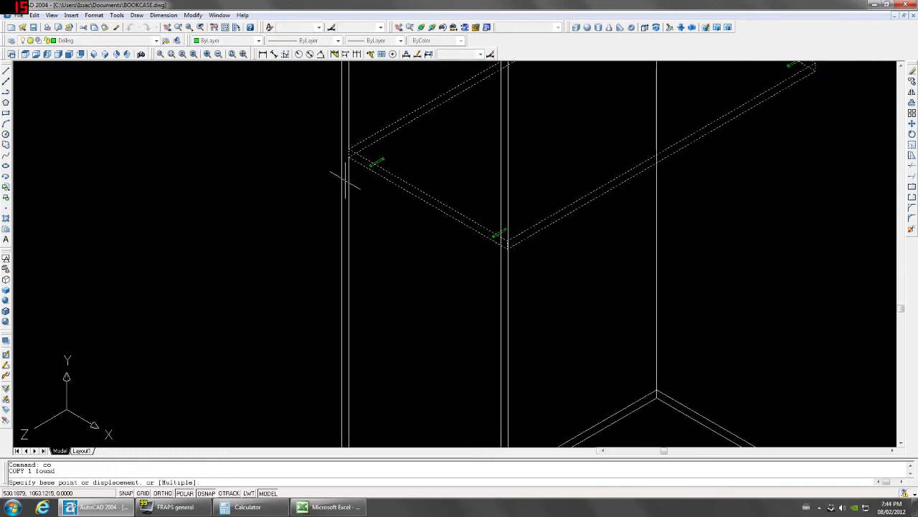
scroll(348, 158, up, 2)
click(348, 148)
scroll(350, 149, down, 4)
scroll(350, 316, up, 5)
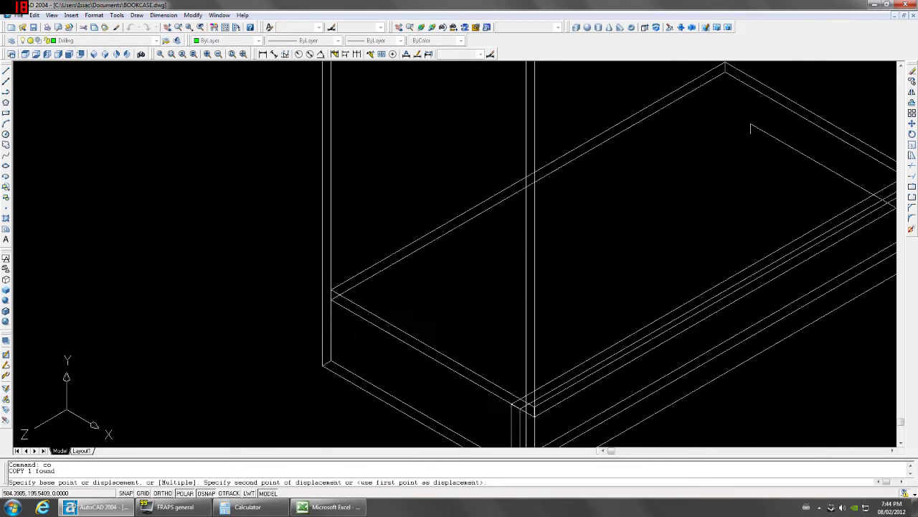
click(324, 261)
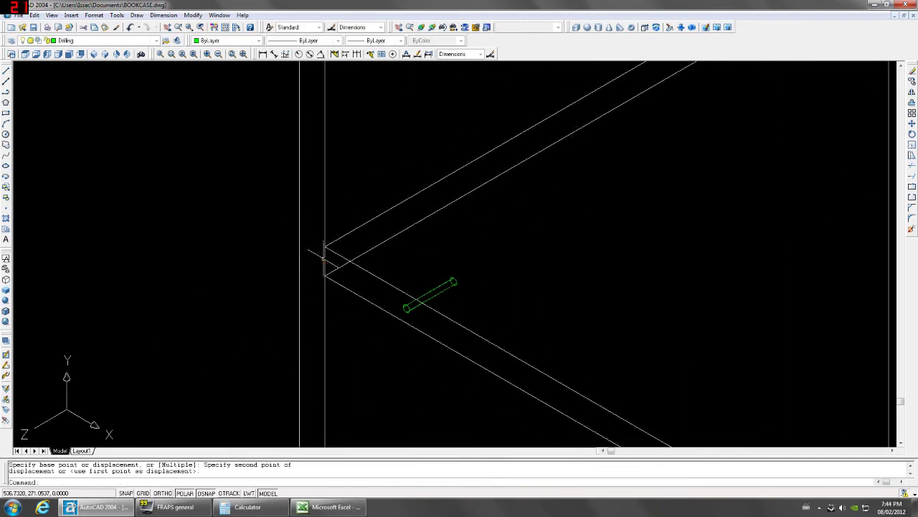
scroll(488, 361, down, 4)
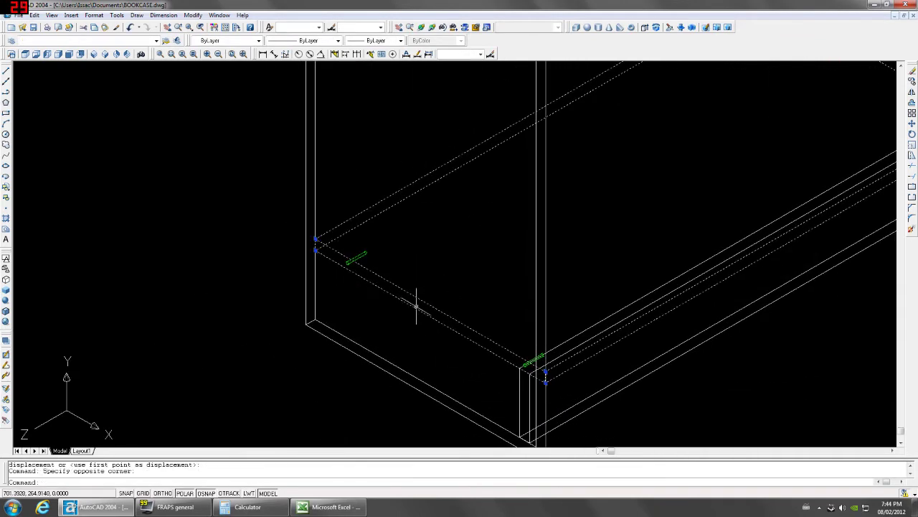
scroll(374, 251, up, 5)
Window-select and erase the stray drilling hole copy.
click(359, 224)
click(338, 258)
key(Delete)
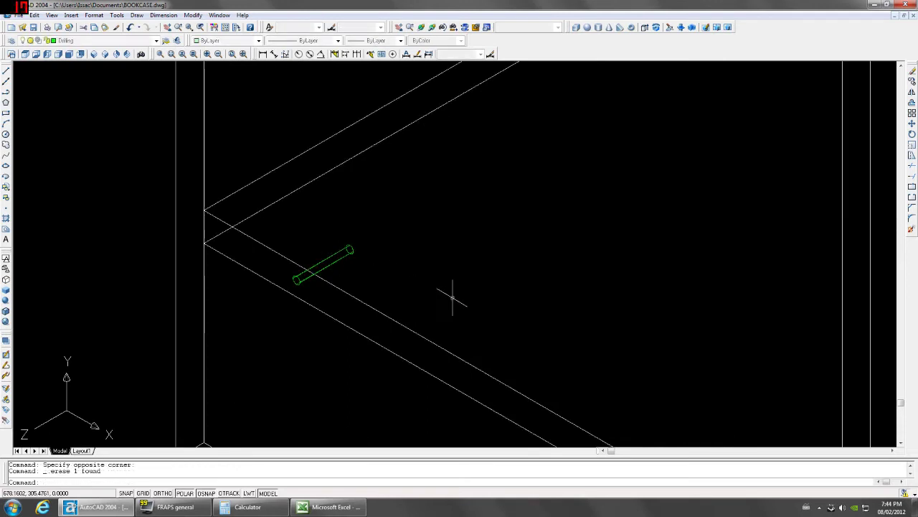
scroll(452, 296, down, 5)
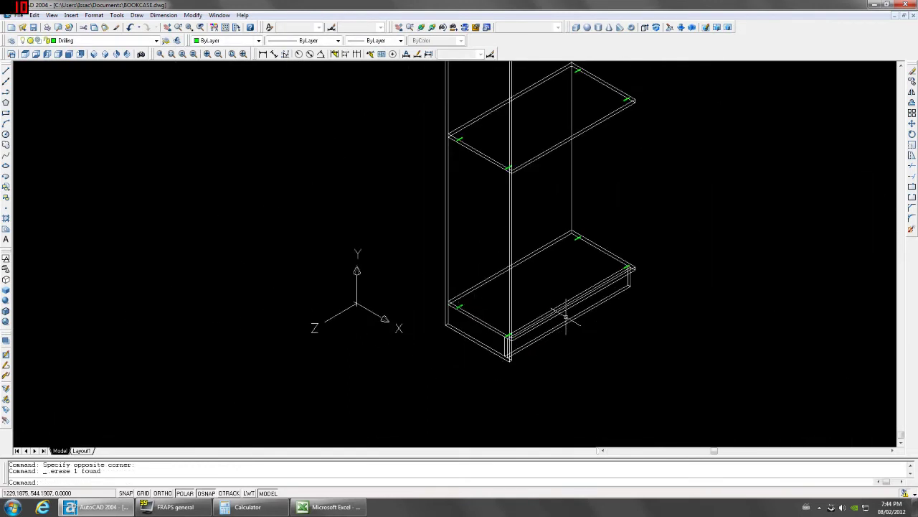
scroll(563, 313, down, 1)
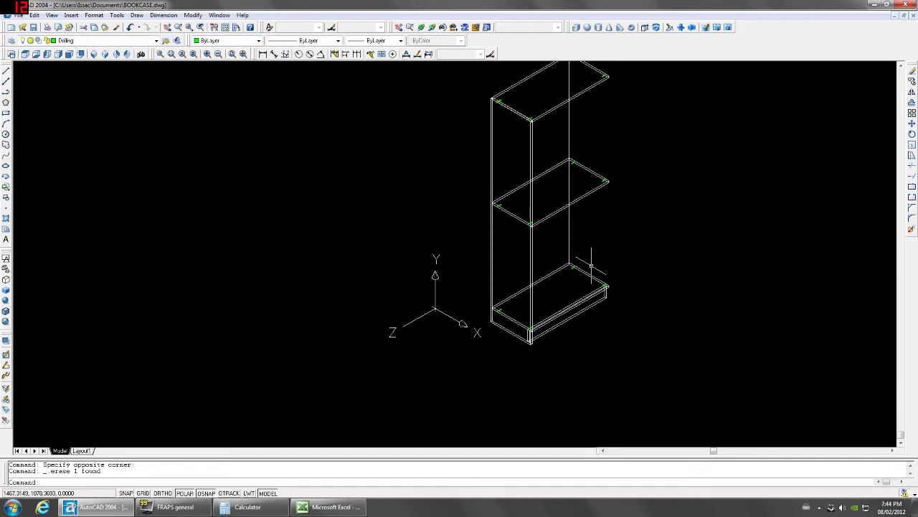
scroll(498, 133, up, 4)
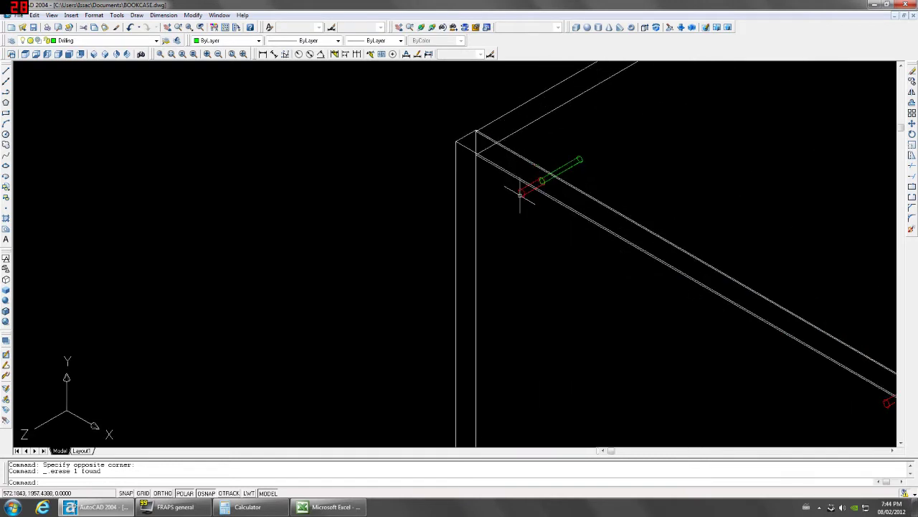
scroll(523, 184, down, 1)
scroll(604, 250, up, 5)
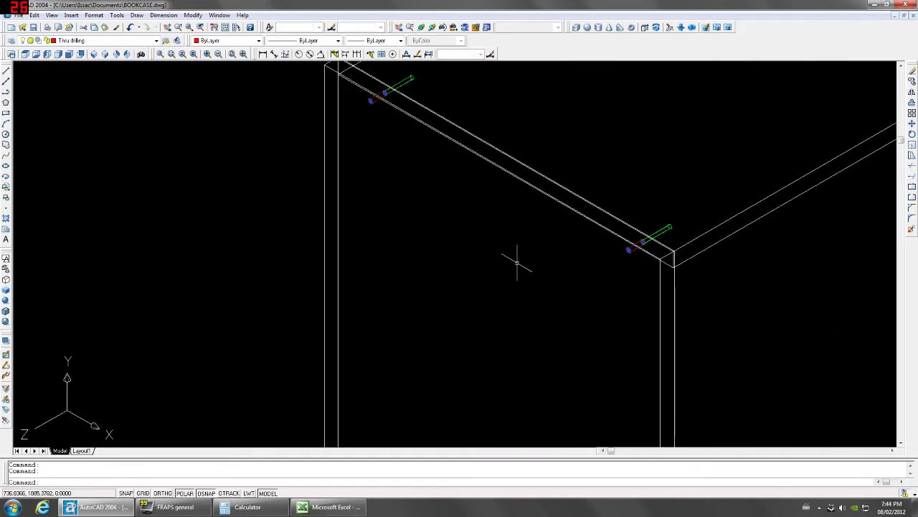
Copy the drilling holes with the Multiple option onto both lower shelf corners.
key(Return)
text(m)
key(Return)
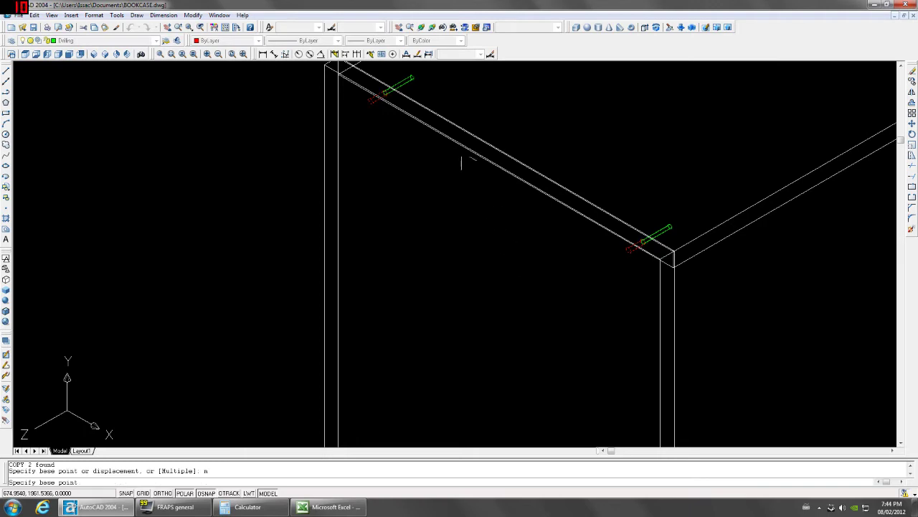
scroll(388, 94, up, 3)
click(353, 91)
scroll(350, 93, down, 3)
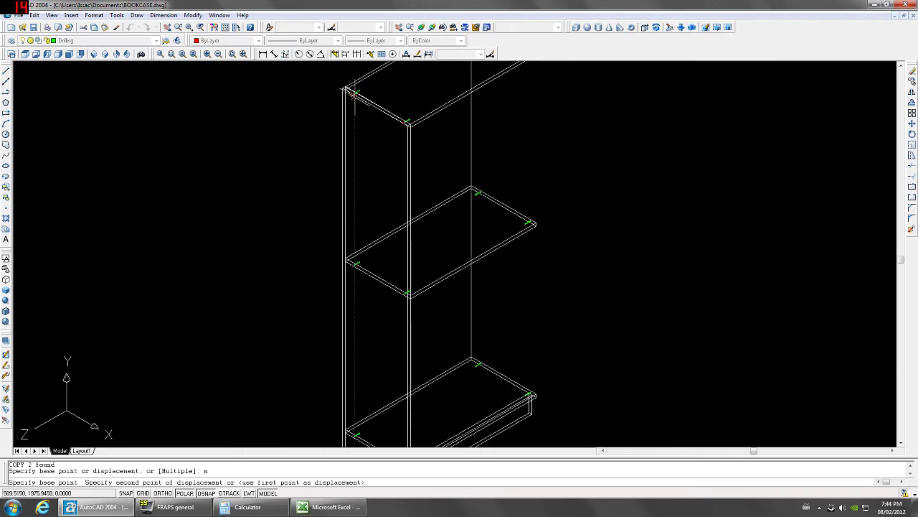
scroll(348, 265, up, 5)
scroll(358, 327, up, 2)
click(351, 307)
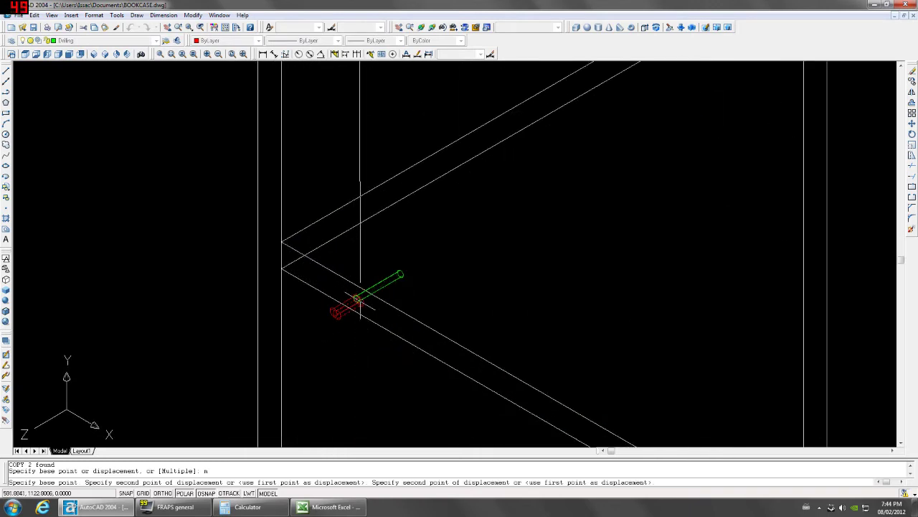
scroll(358, 338, down, 5)
scroll(373, 344, up, 6)
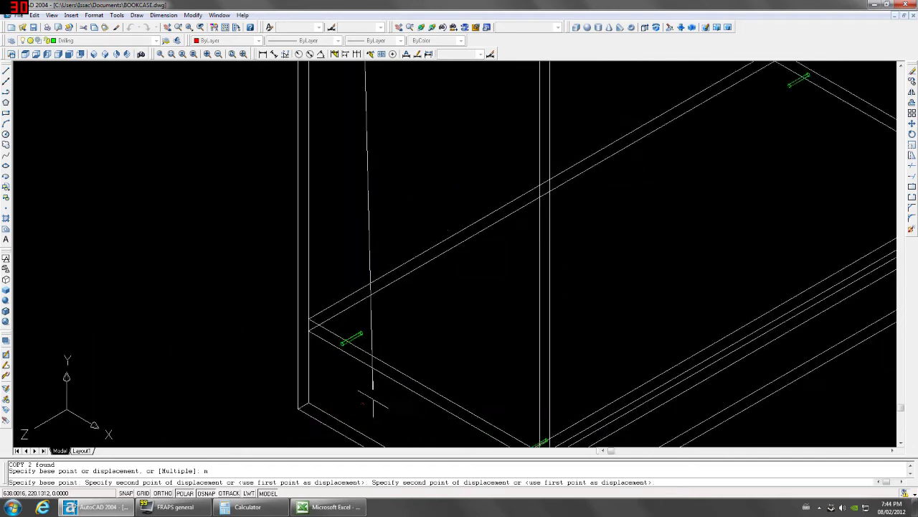
click(324, 303)
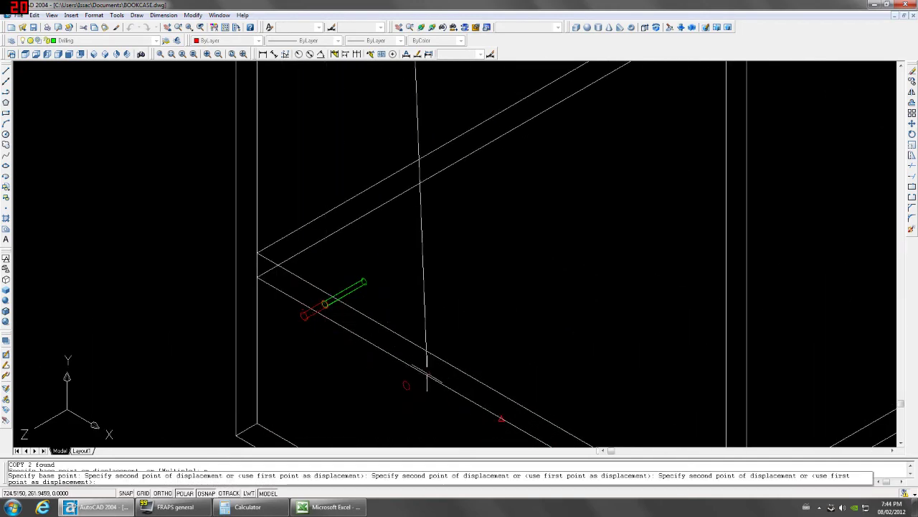
scroll(423, 370, down, 3)
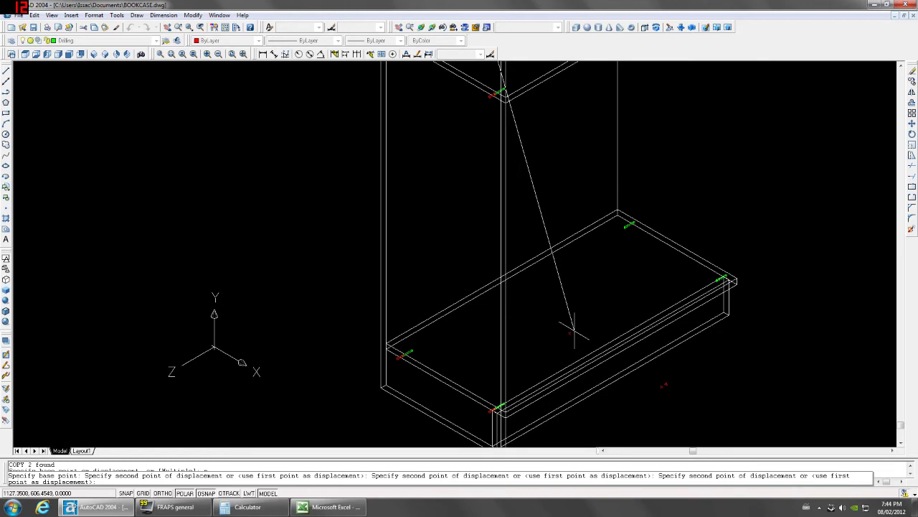
key(Return)
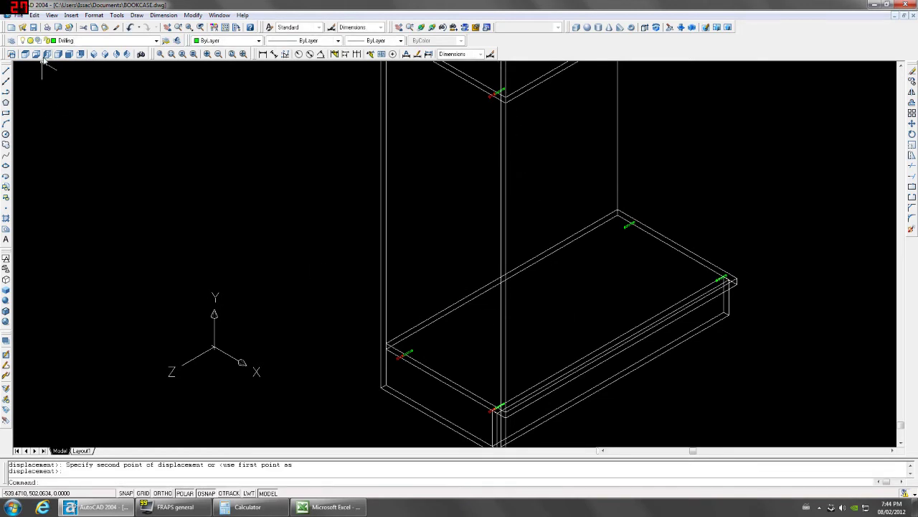
click(47, 54)
Zoom into the left view, try Hidden shading, then return to 2D Wireframe.
scroll(463, 338, up, 5)
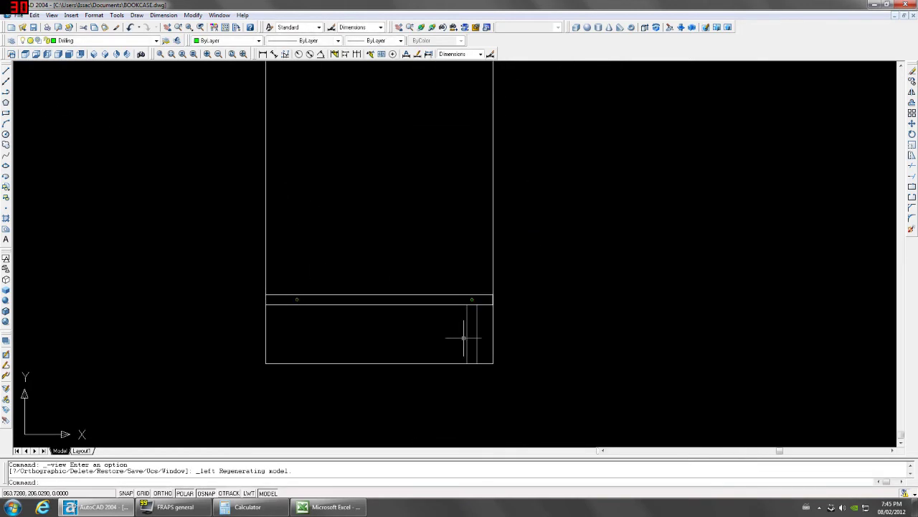
scroll(465, 342, up, 3)
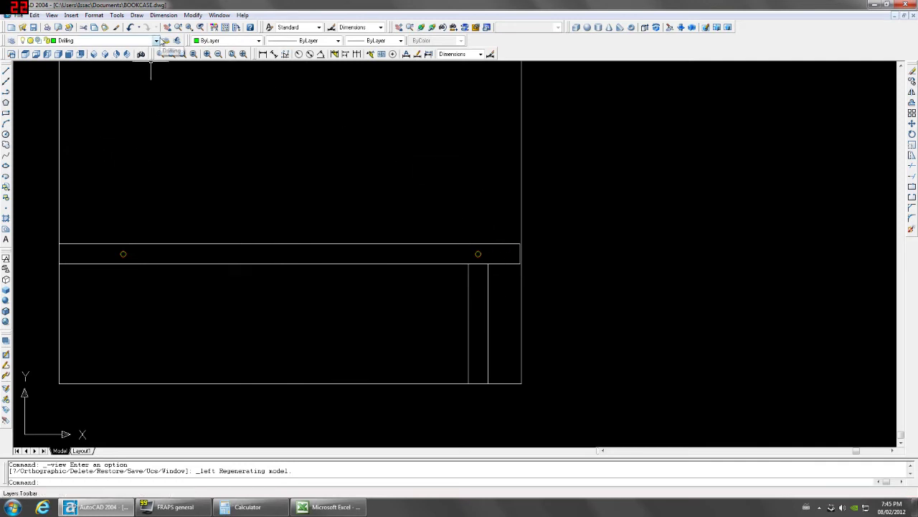
click(6, 289)
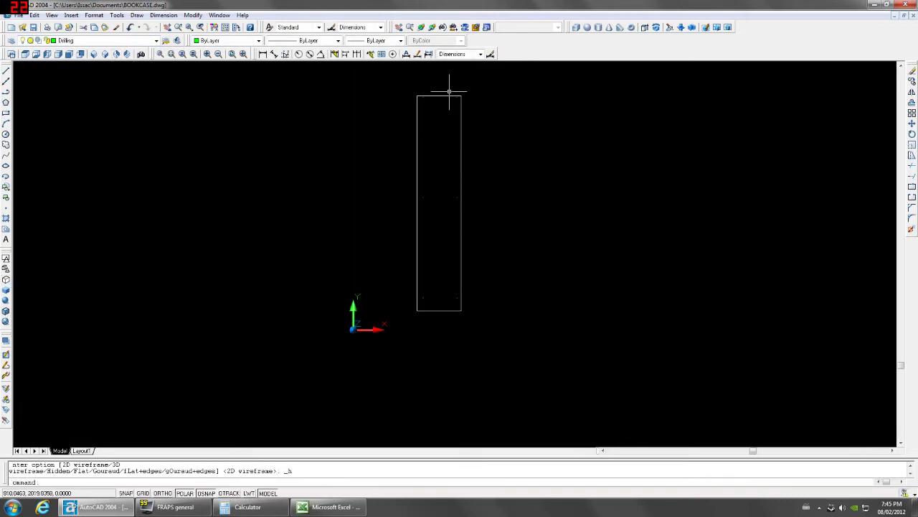
scroll(463, 310, up, 6)
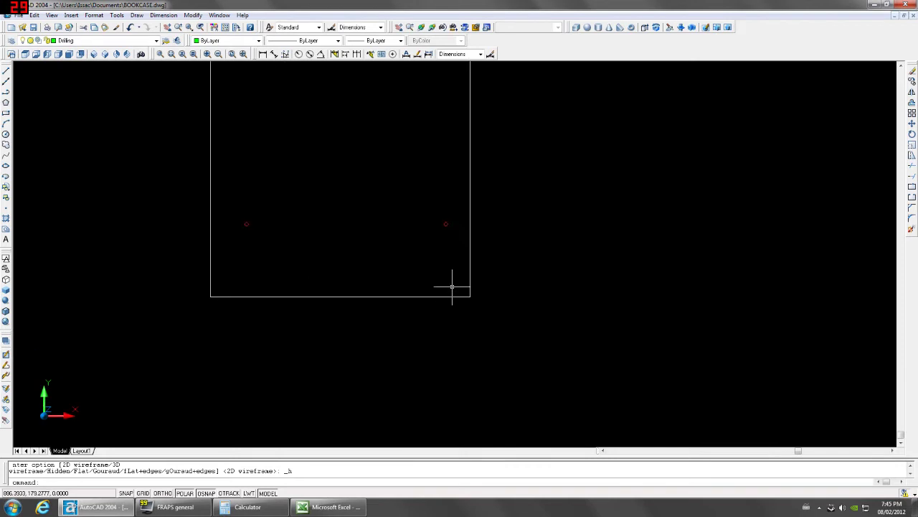
scroll(452, 286, up, 2)
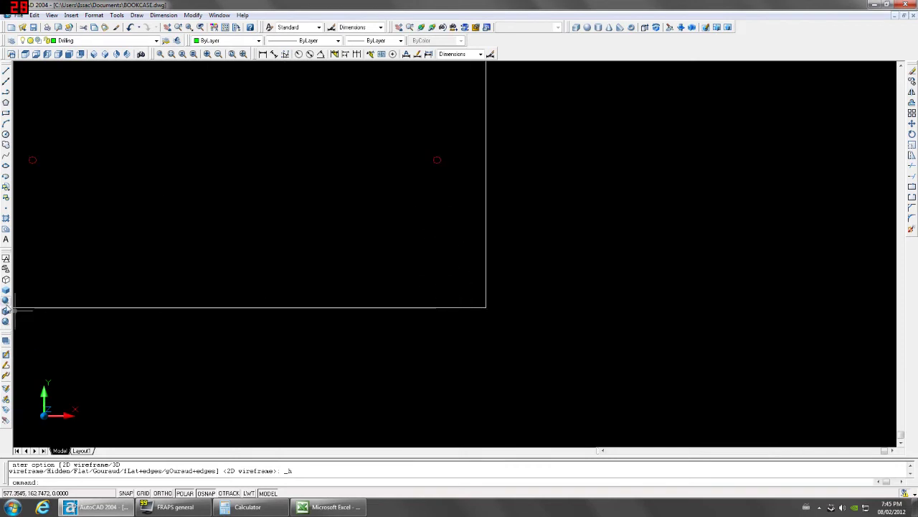
click(6, 268)
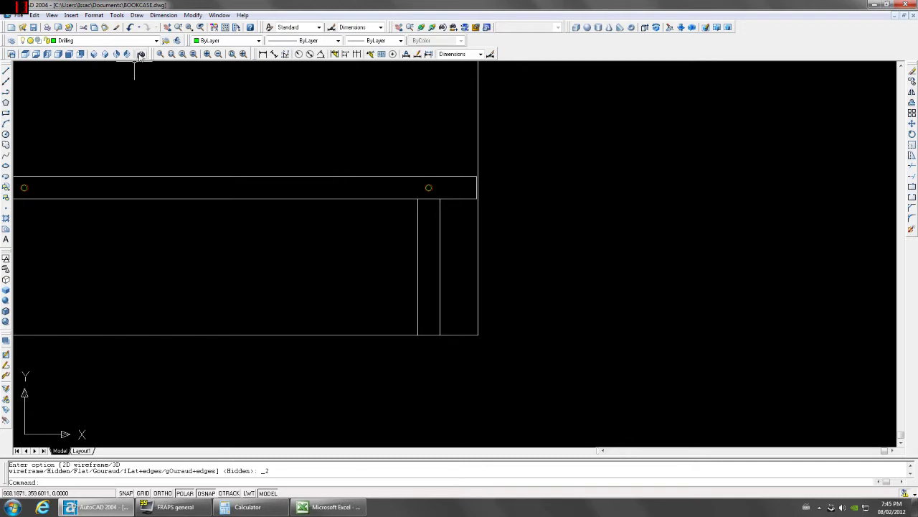
Draw an 8-diameter circle centred @0,-32 from a reference point using FROM.
text(c)
key(Return)
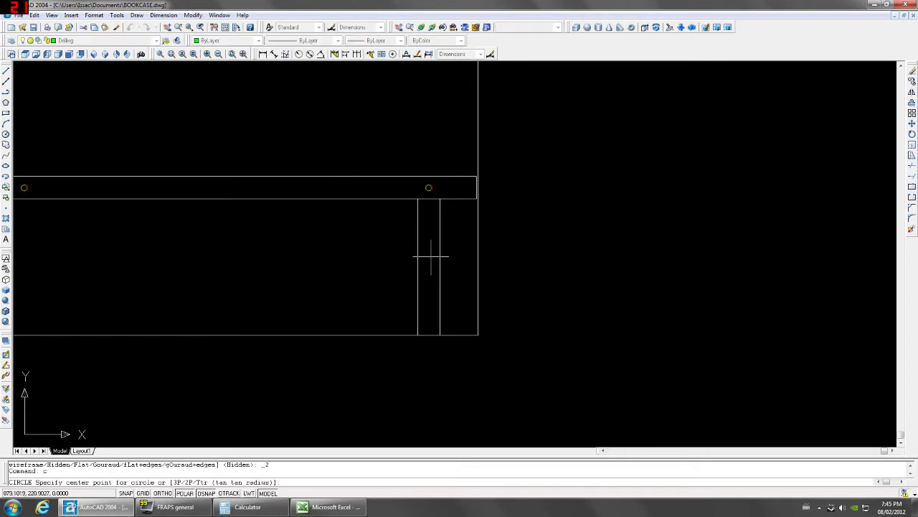
text(from)
key(Return)
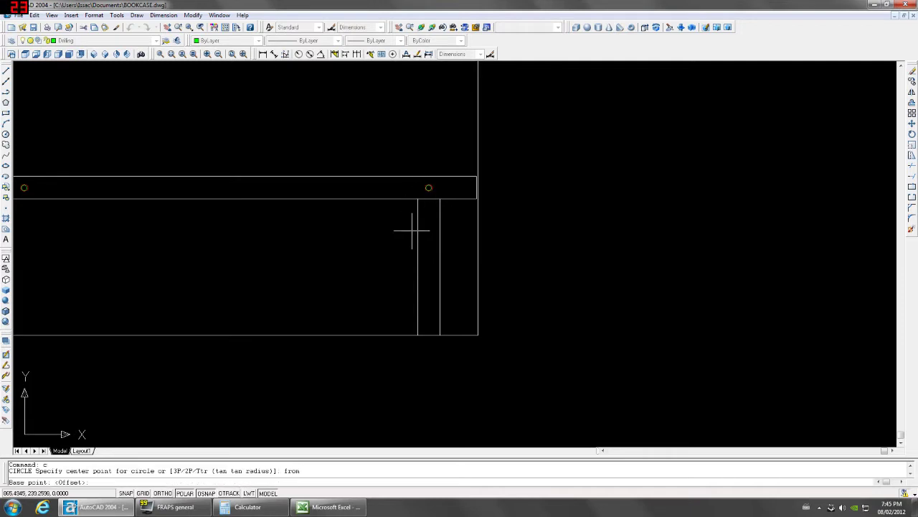
text(@0,-32)
key(Return)
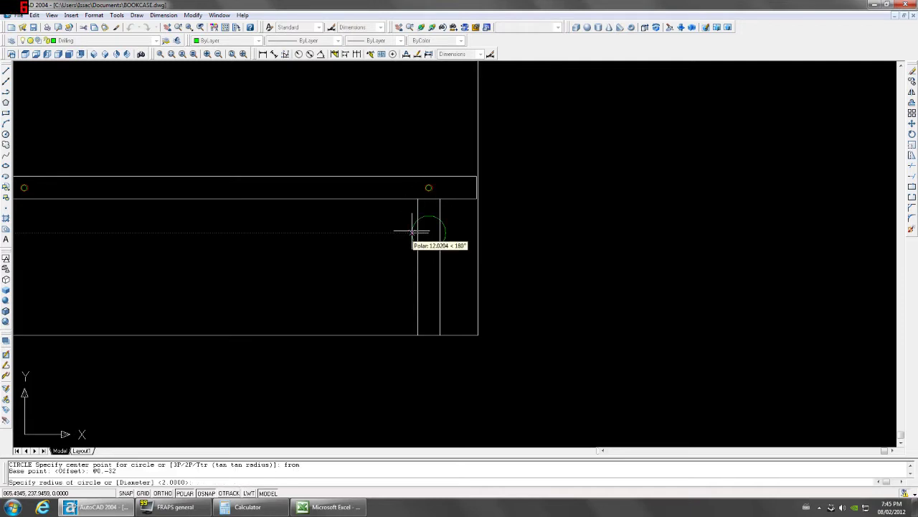
text(d)
key(Return)
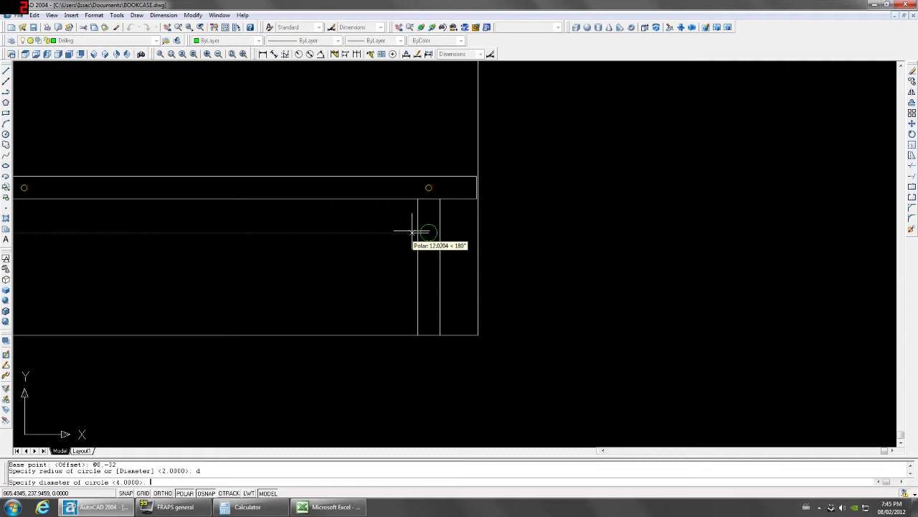
text(8)
key(Return)
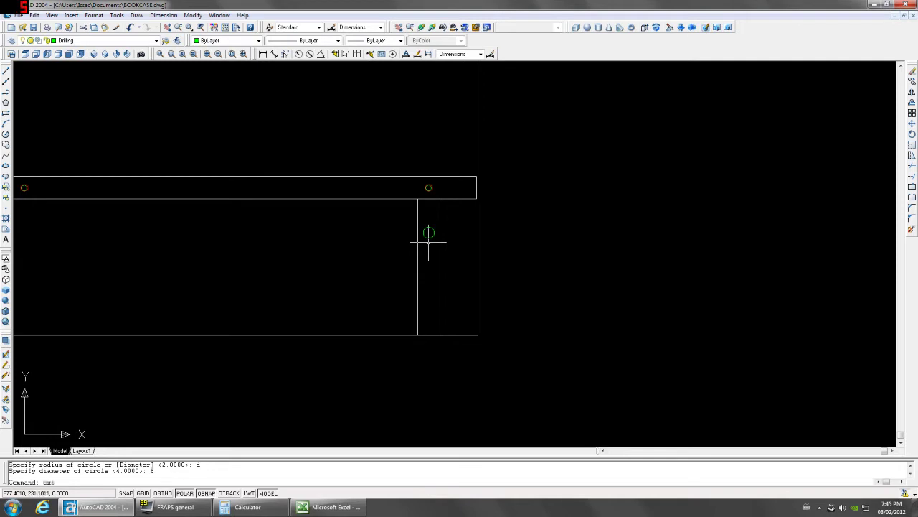
Extrude the new circle 12 units deep.
text(ext)
key(Return)
click(429, 243)
click(428, 248)
key(Return)
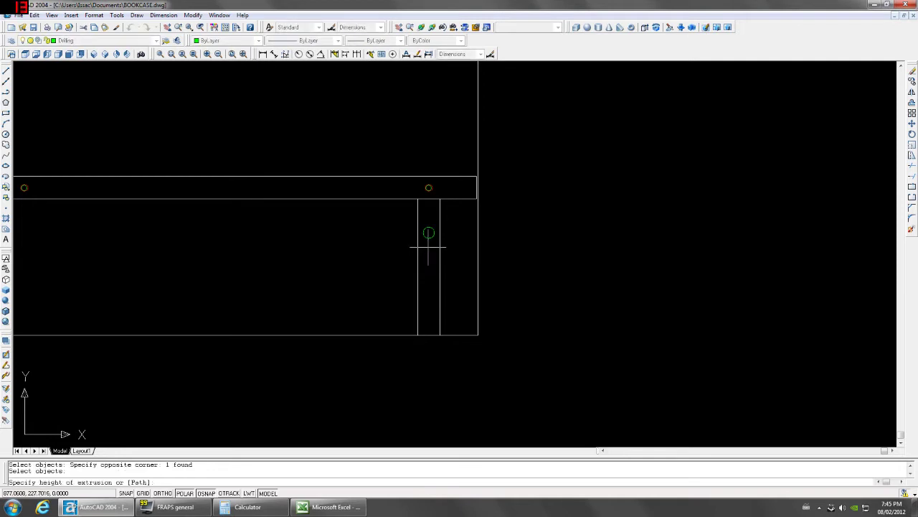
text(12)
key(Return)
key(Return)
In Left view, draw an 8-diameter circle centred on the small hole.
click(69, 54)
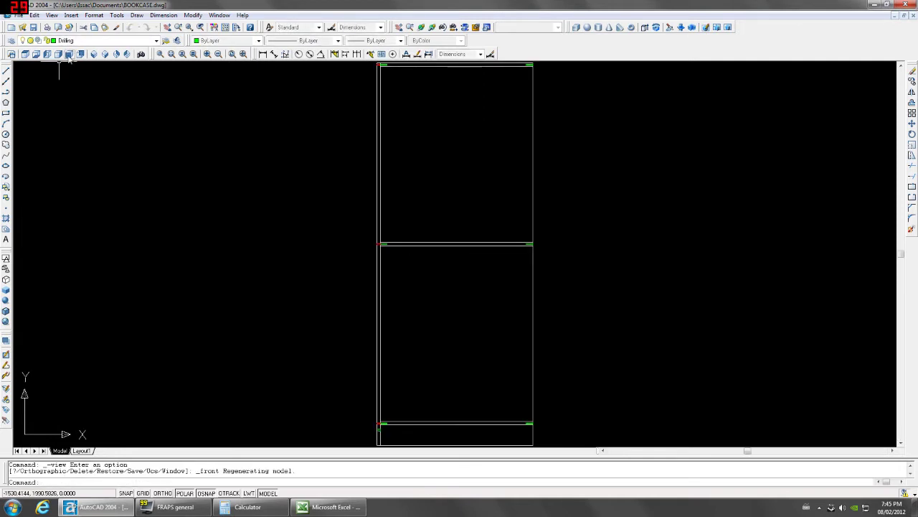
scroll(390, 298, up, 4)
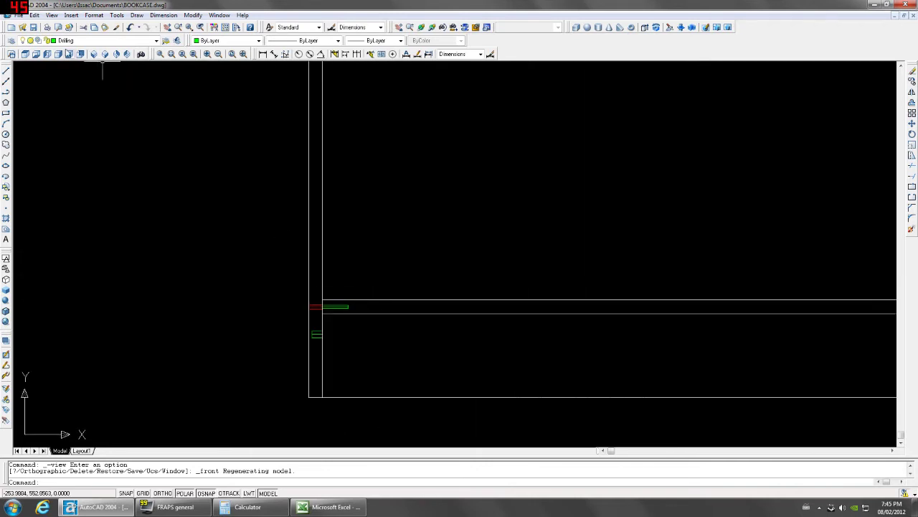
click(47, 54)
scroll(476, 358, up, 4)
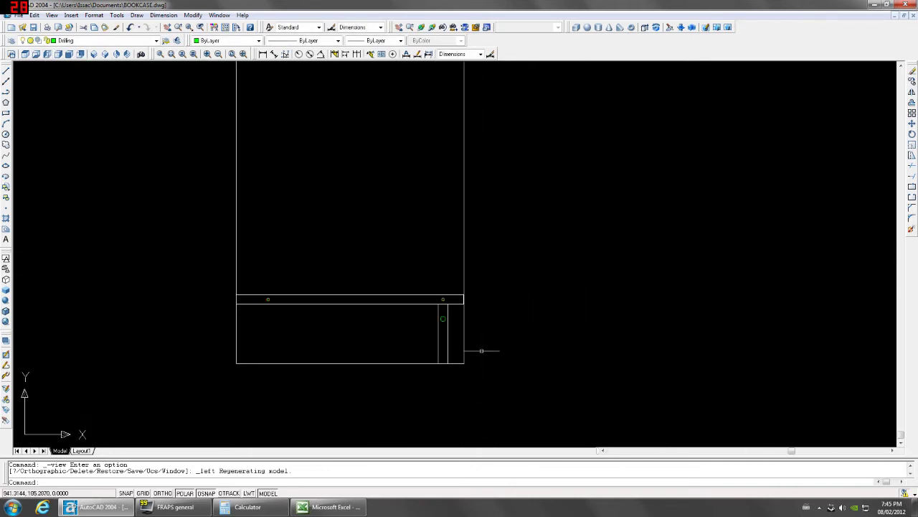
text(c)
key(Return)
click(442, 335)
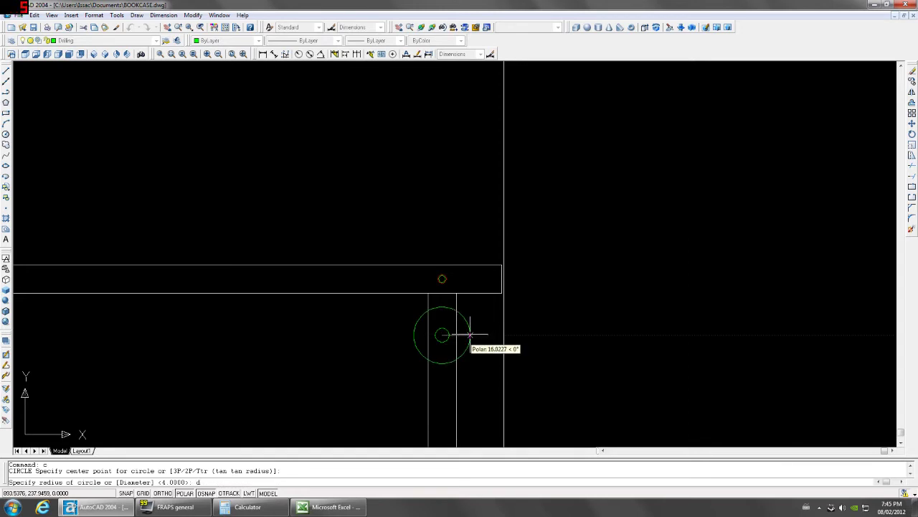
text(d)
key(Return)
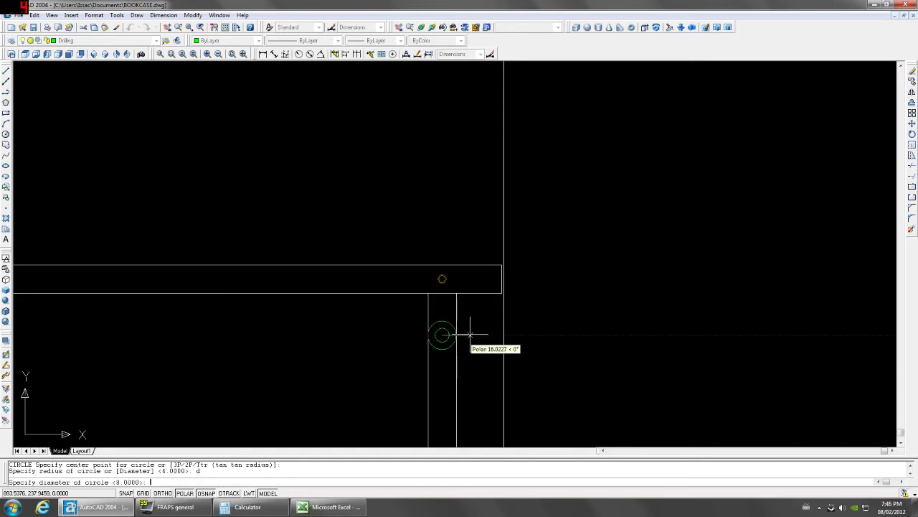
key(Return)
Extrude the hole circles to a height of 22.
text(ext)
key(Return)
scroll(445, 333, up, 3)
click(463, 355)
click(447, 303)
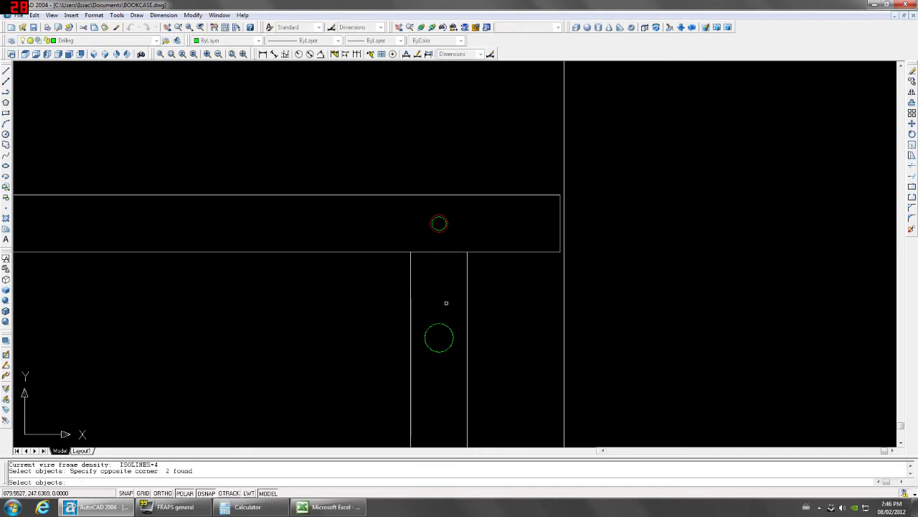
key(Return)
text(22)
key(Return)
key(Return)
In Front view, mirror the drilling cylinder about the panel edge, keeping the original.
click(58, 53)
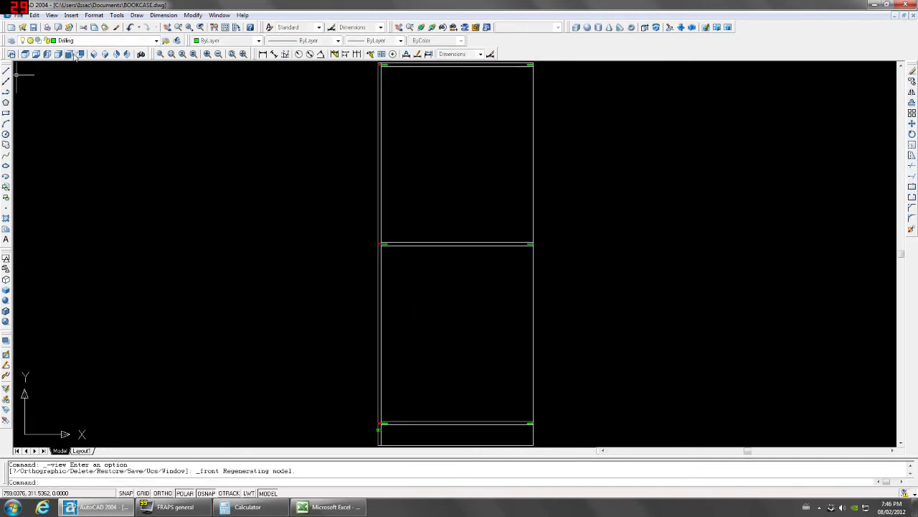
scroll(337, 263, up, 3)
click(337, 263)
click(390, 308)
text(mi)
key(Return)
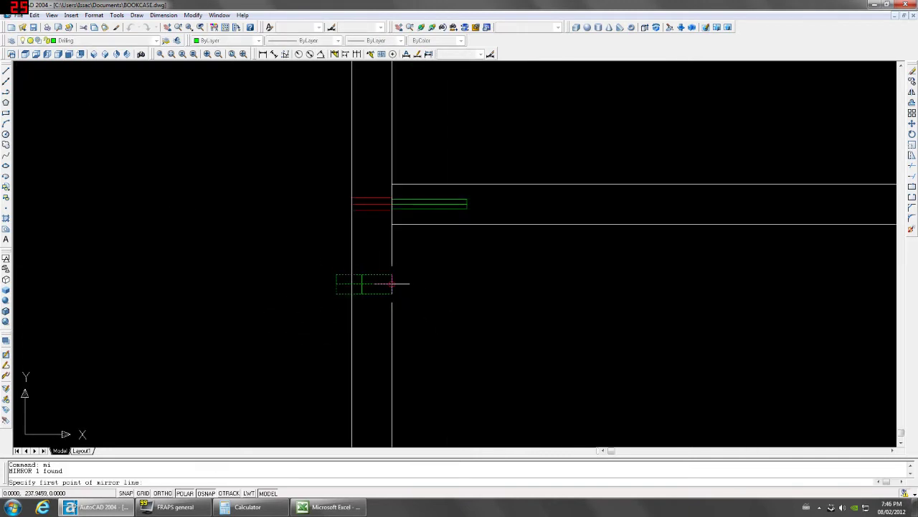
click(392, 275)
click(390, 308)
key(Return)
Erase the leftover cylinder copy outside the panel and return to Left view.
click(345, 275)
click(328, 294)
key(Delete)
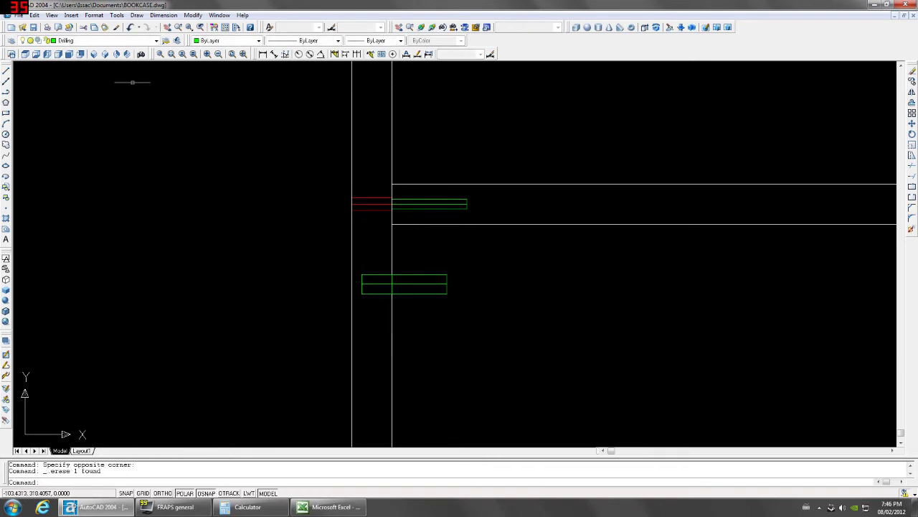
click(47, 55)
Copy the drill hole 32 units straight down with @0,-32.
scroll(446, 294, up, 5)
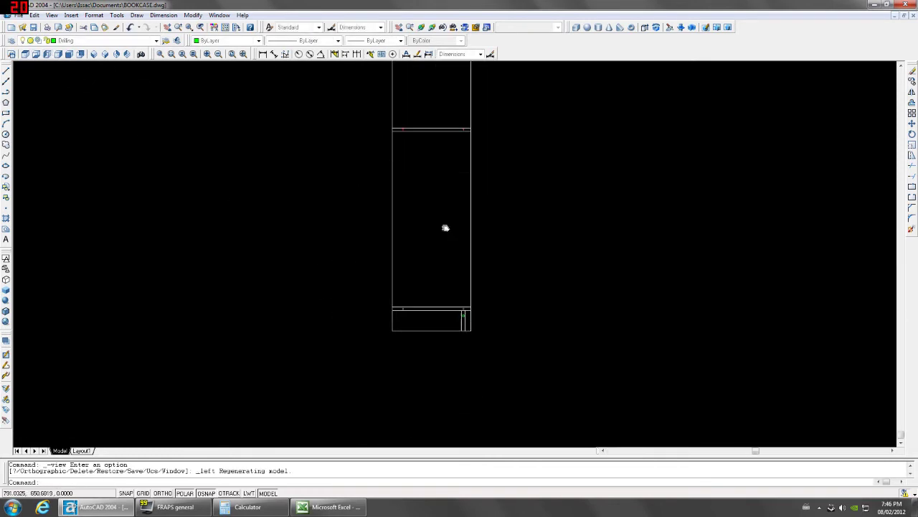
click(448, 298)
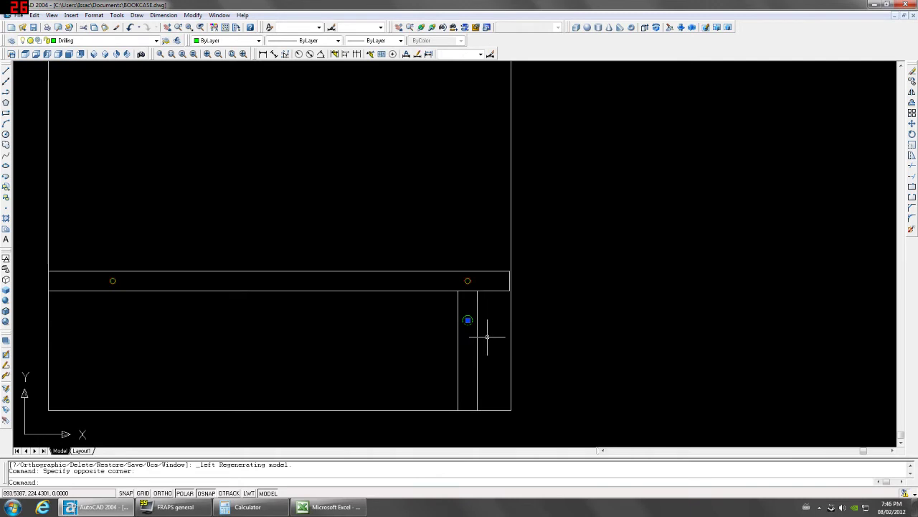
text(op)
key(Return)
click(498, 347)
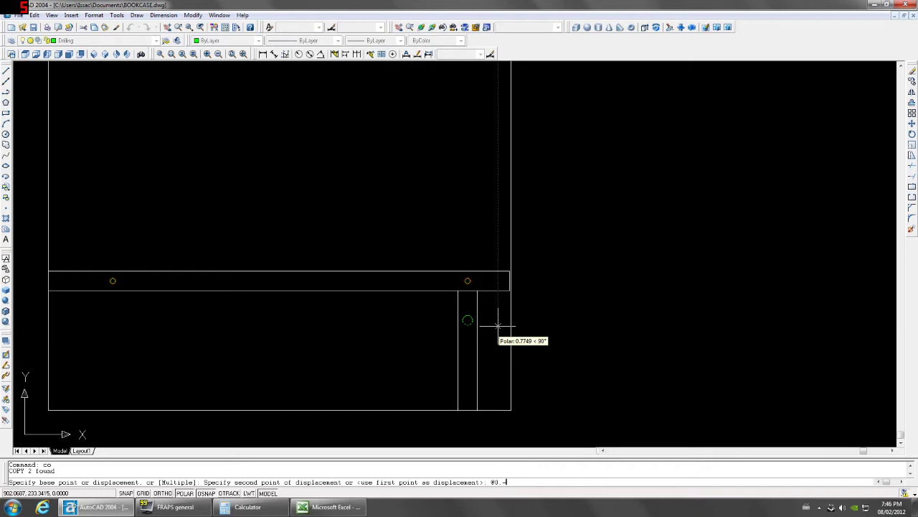
text(@0,-32)
key(Return)
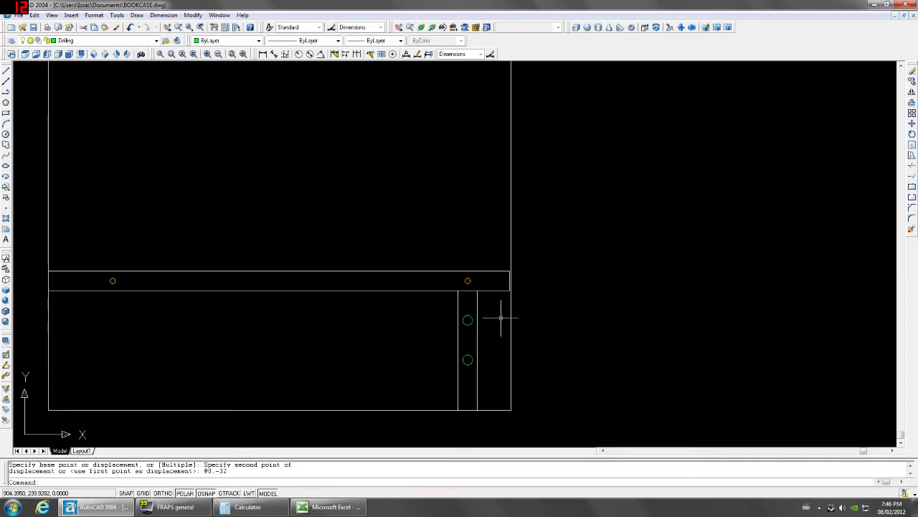
Select the hole circle and the shelf hole, then start copying them.
scroll(468, 316, up, 8)
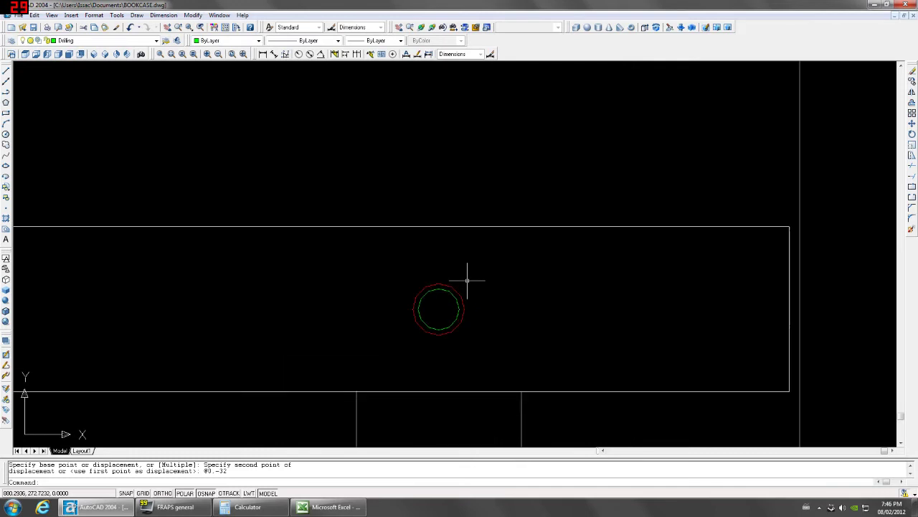
click(474, 298)
click(450, 373)
scroll(380, 376, down, 3)
scroll(380, 375, down, 1)
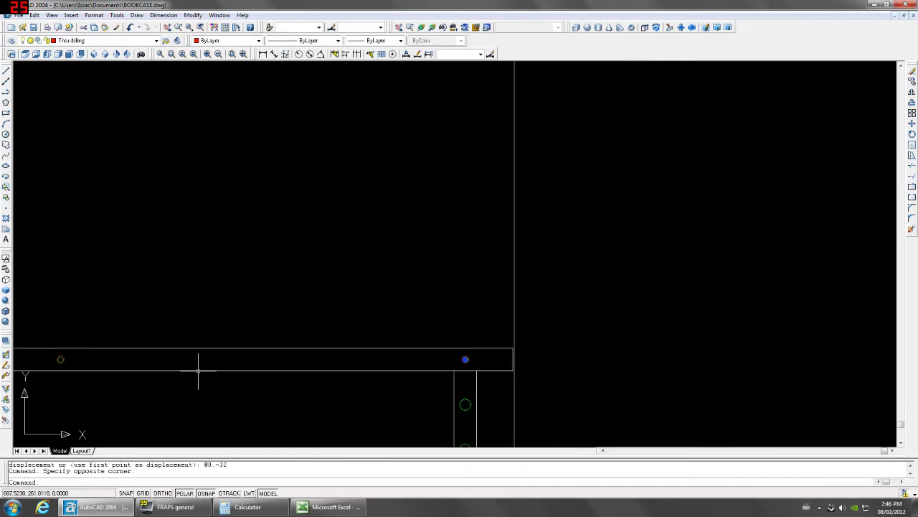
scroll(59, 359, up, 2)
scroll(143, 364, up, 3)
click(211, 277)
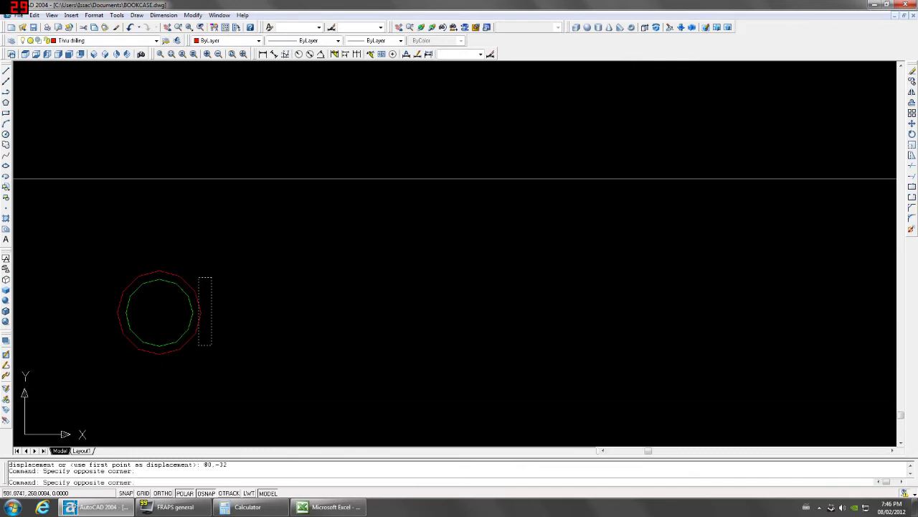
click(201, 342)
scroll(264, 314, down, 2)
scroll(264, 313, down, 3)
middle_drag(504, 328, 338, 258)
scroll(422, 276, down, 3)
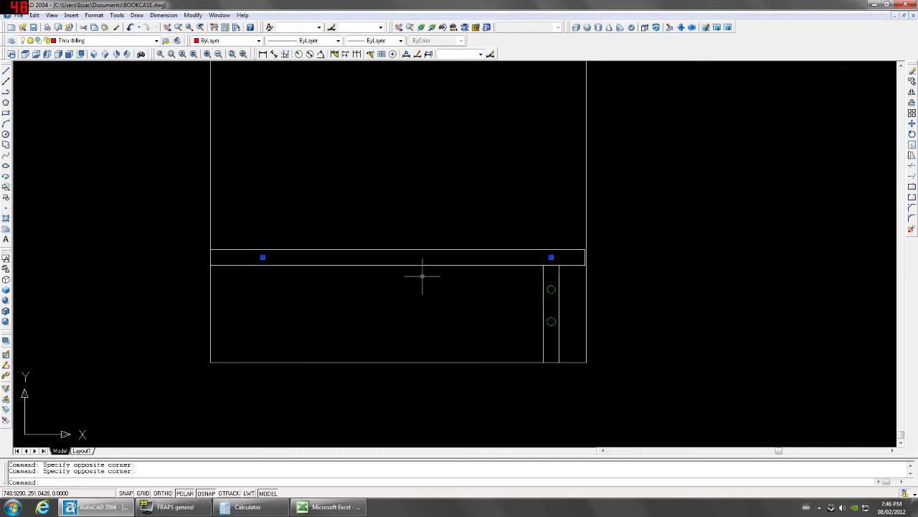
text(co)
key(Return)
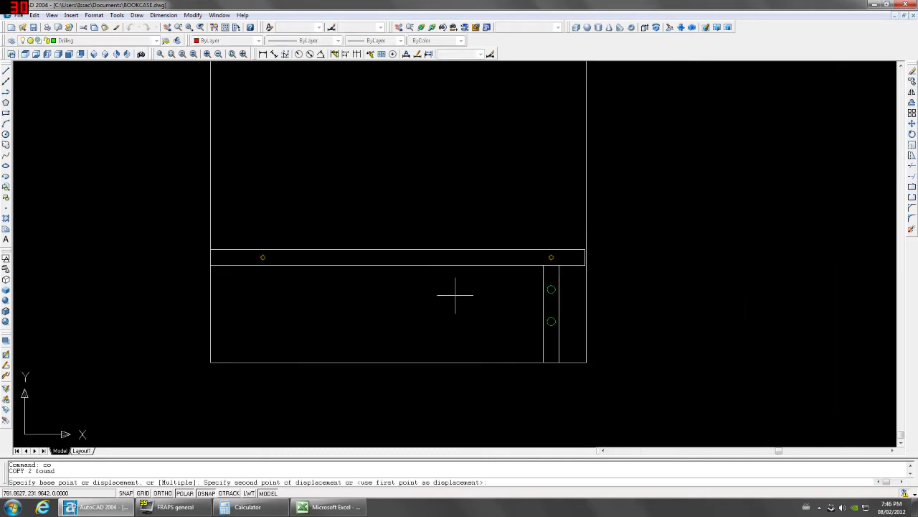
Place the shelf-hole copies 96 units lower at @0,-96.
text(@0,-96)
key(Return)
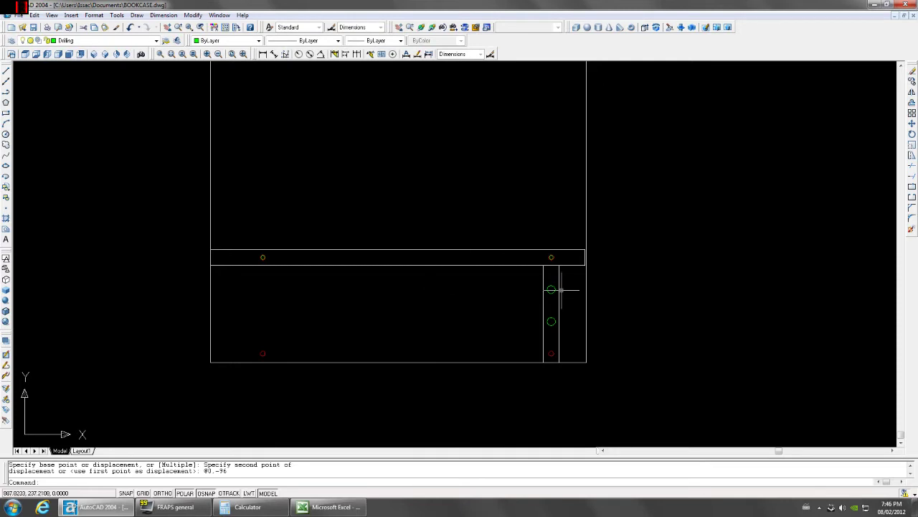
scroll(559, 291, up, 5)
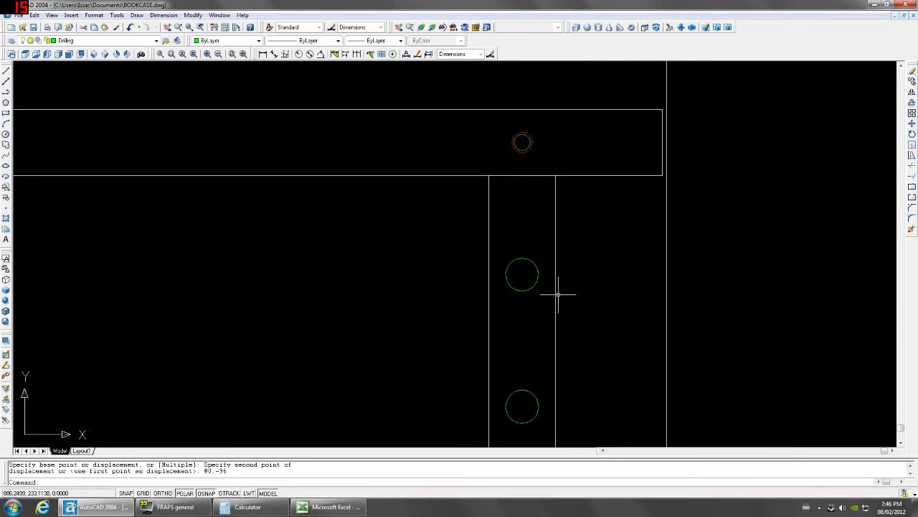
scroll(558, 293, up, 5)
scroll(537, 269, down, 8)
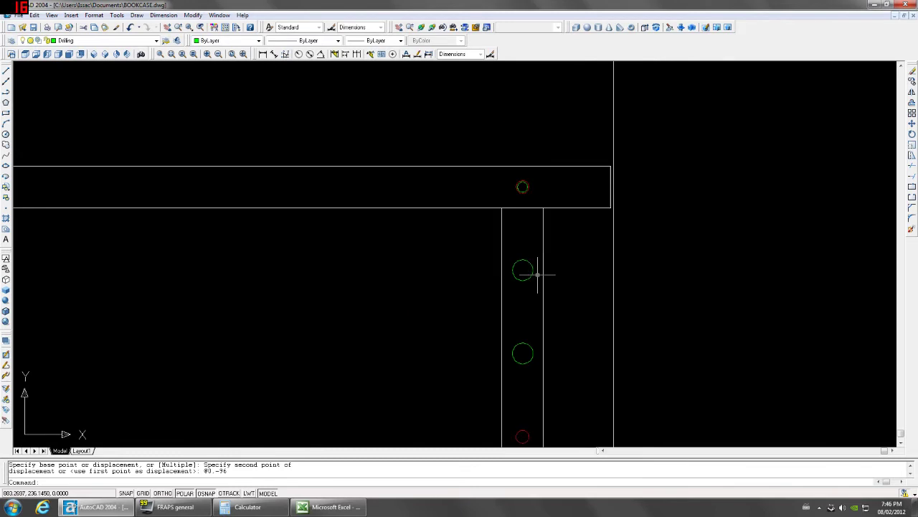
Mirror the upper and lower side-panel hole circles about a horizontal line, keeping the originals.
click(529, 267)
click(528, 268)
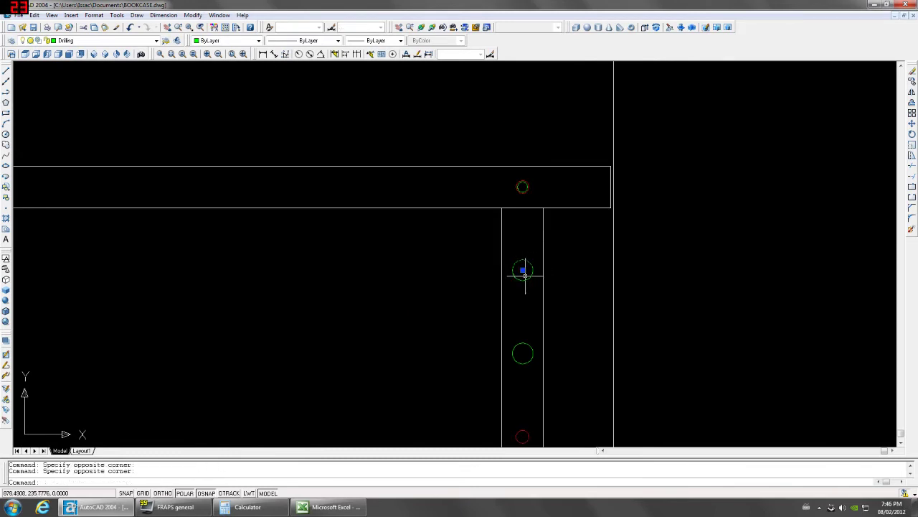
click(529, 327)
click(520, 367)
scroll(520, 367, down, 5)
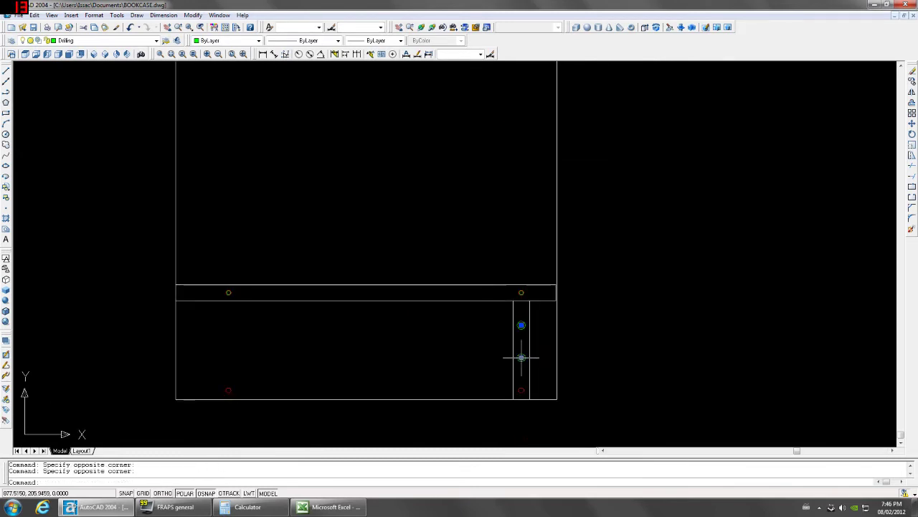
scroll(611, 381, down, 8)
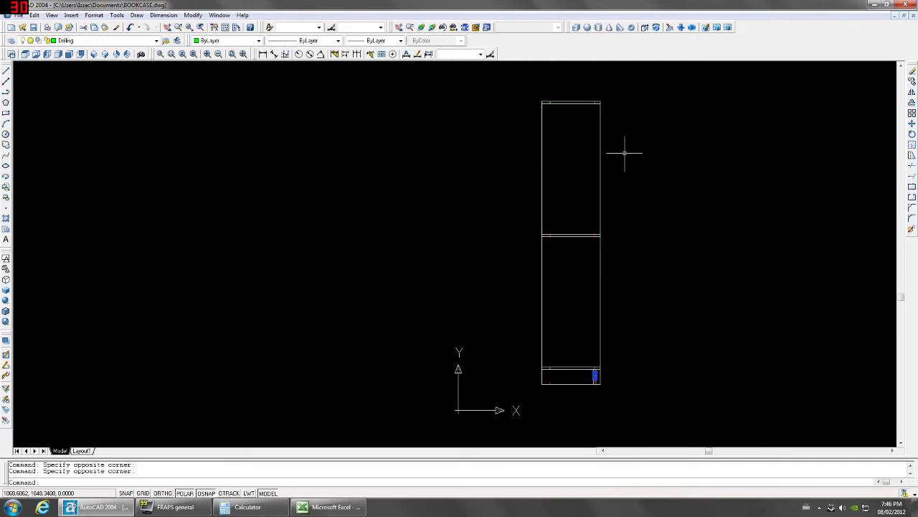
scroll(602, 400, up, 5)
scroll(603, 400, up, 2)
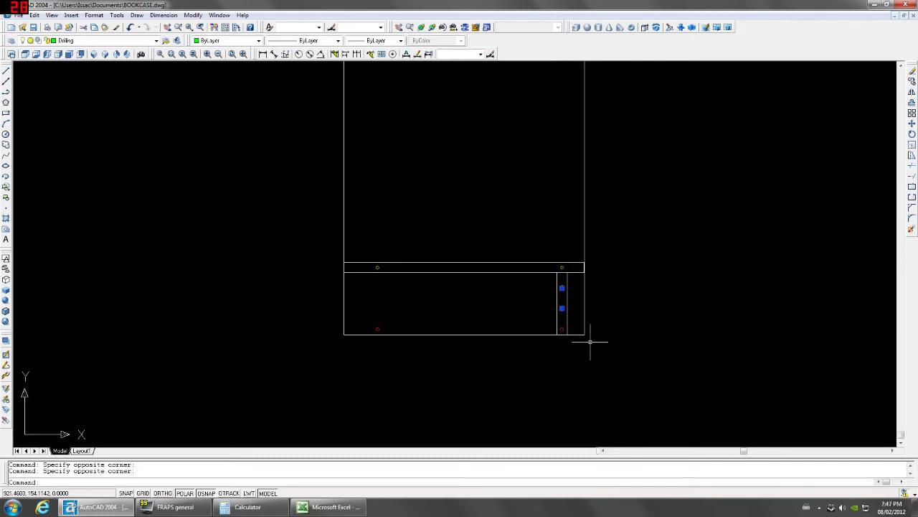
text(i)
key(Return)
scroll(610, 205, down, 6)
scroll(588, 179, up, 3)
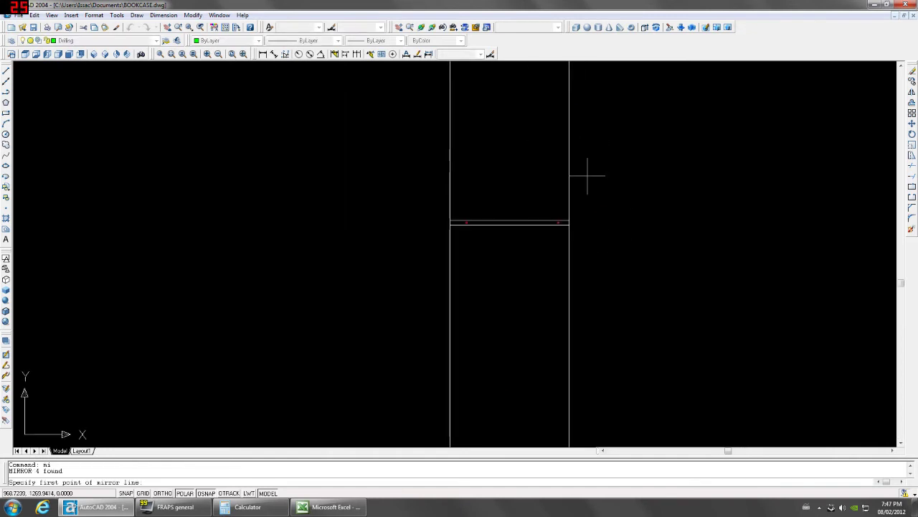
click(572, 188)
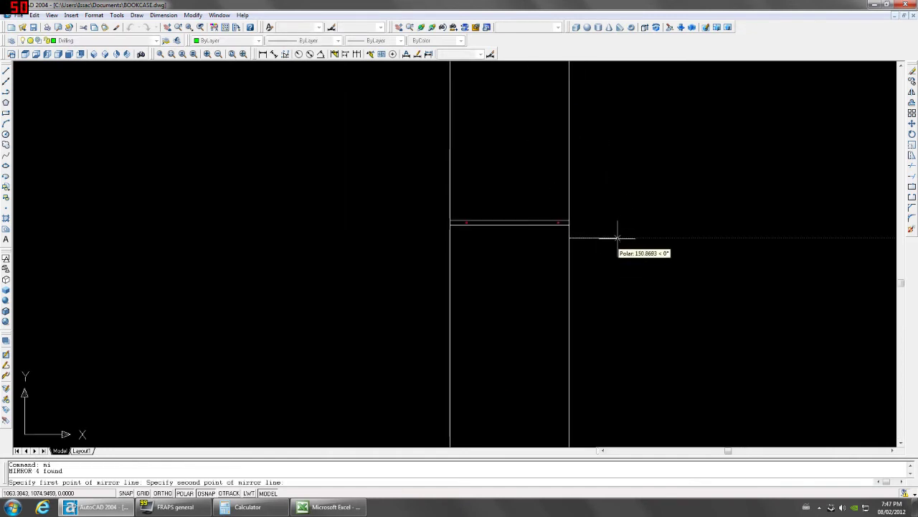
click(609, 236)
key(Return)
In Front view, erase the stray rectangle pieces with a crossing window.
scroll(608, 265, down, 3)
scroll(572, 172, up, 8)
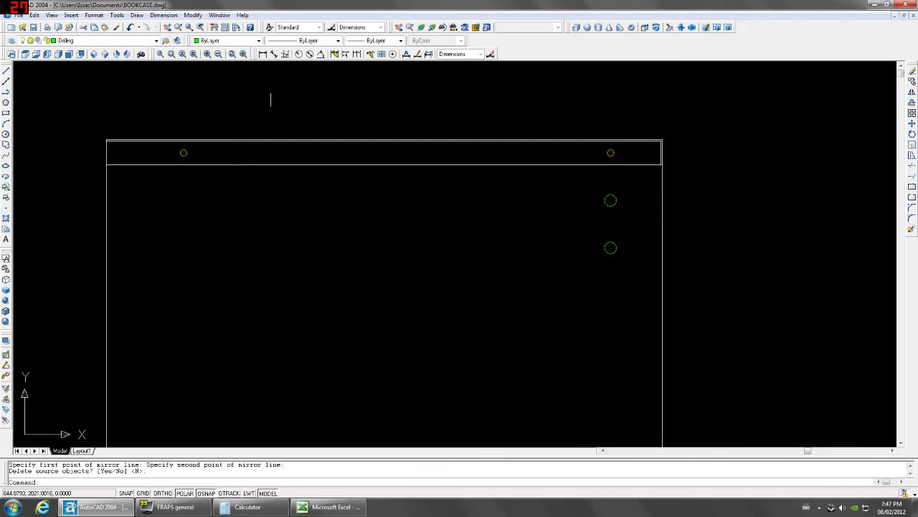
click(77, 56)
scroll(389, 76, up, 5)
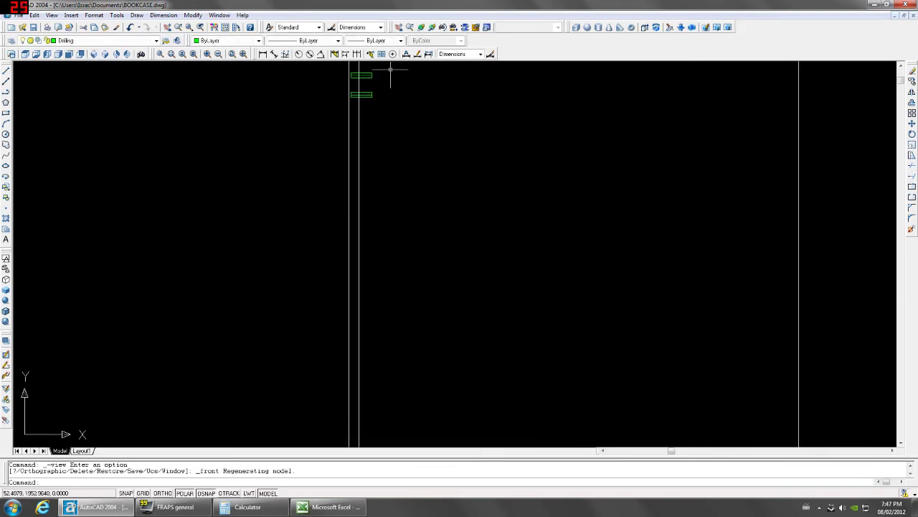
scroll(368, 76, up, 3)
click(366, 74)
click(343, 168)
key(Delete)
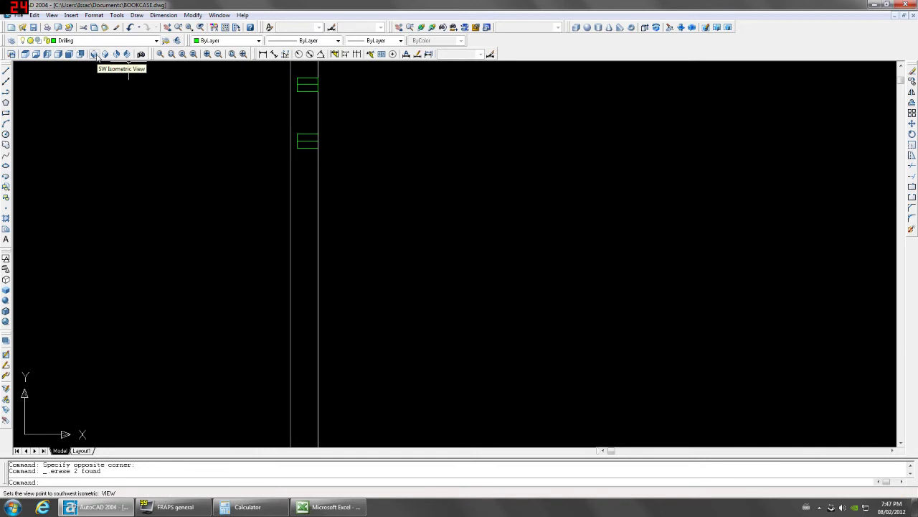
In Left view, mirror the selected holes about a horizontal line, keeping the source holes.
click(93, 57)
click(47, 57)
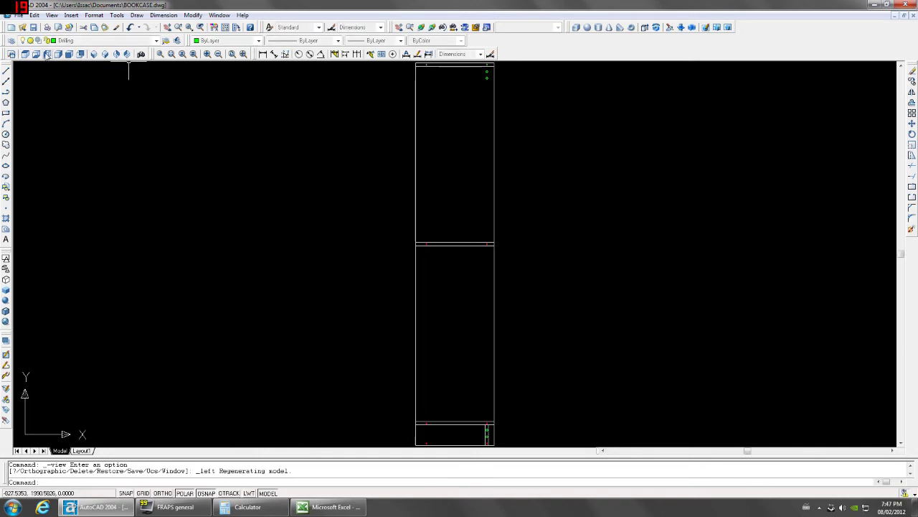
scroll(402, 252, up, 6)
scroll(748, 244, down, 2)
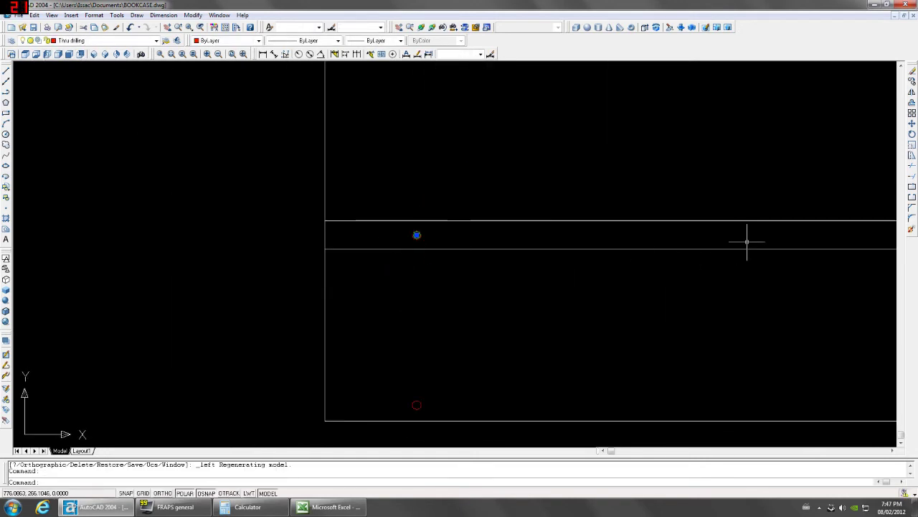
scroll(683, 228, up, 3)
scroll(651, 200, up, 1)
scroll(621, 189, down, 4)
scroll(615, 236, up, 4)
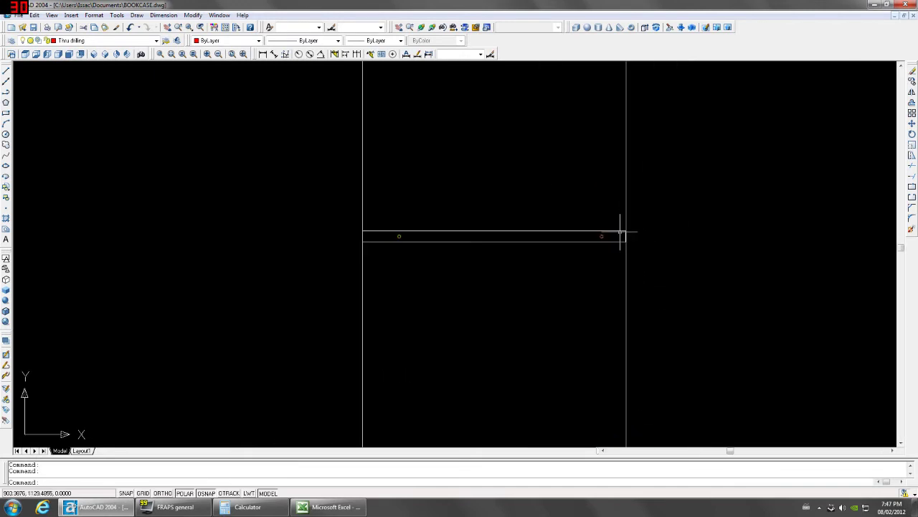
scroll(435, 225, down, 3)
scroll(383, 217, up, 3)
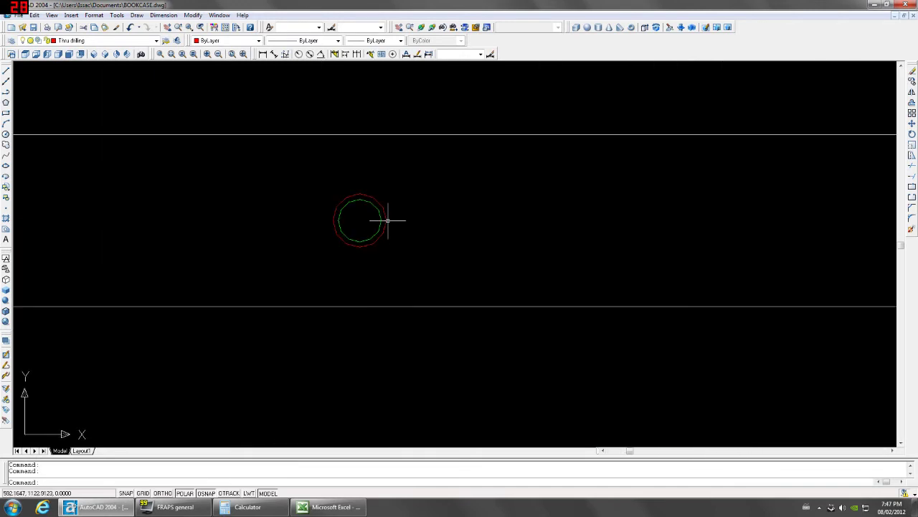
scroll(409, 256, down, 5)
text(mi)
key(Return)
click(612, 287)
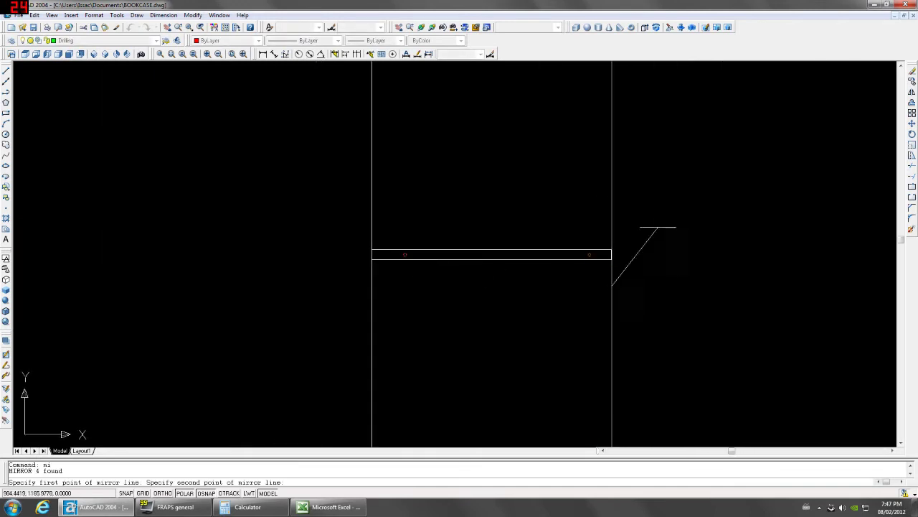
click(687, 287)
key(Return)
scroll(661, 288, down, 5)
middle_drag(661, 288, 598, 268)
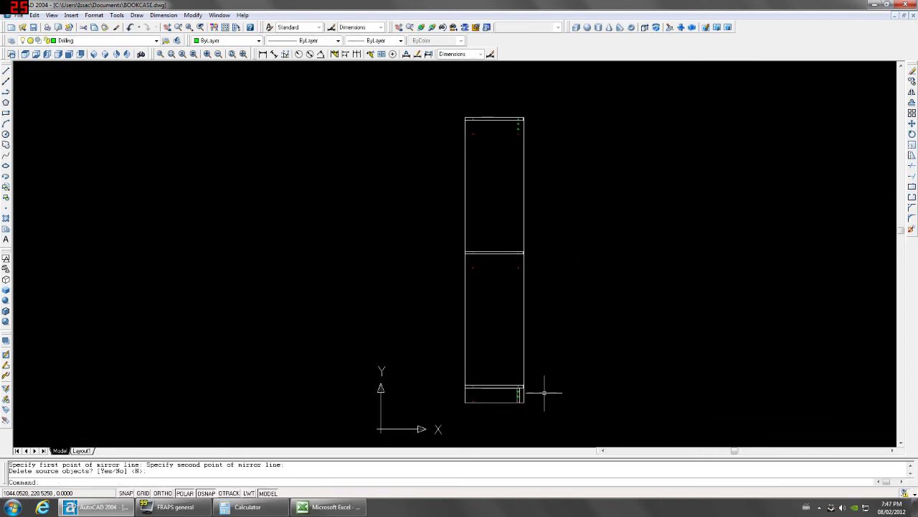
click(94, 56)
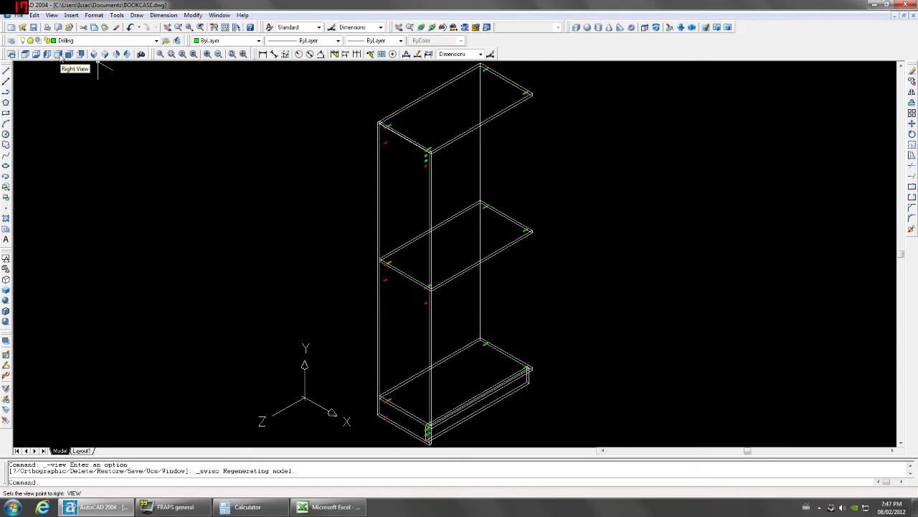
click(57, 55)
click(48, 55)
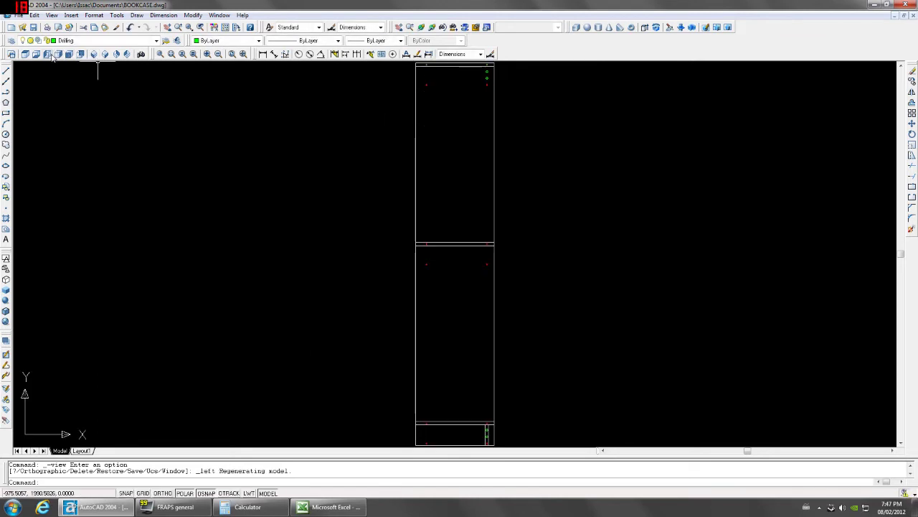
click(101, 55)
click(59, 55)
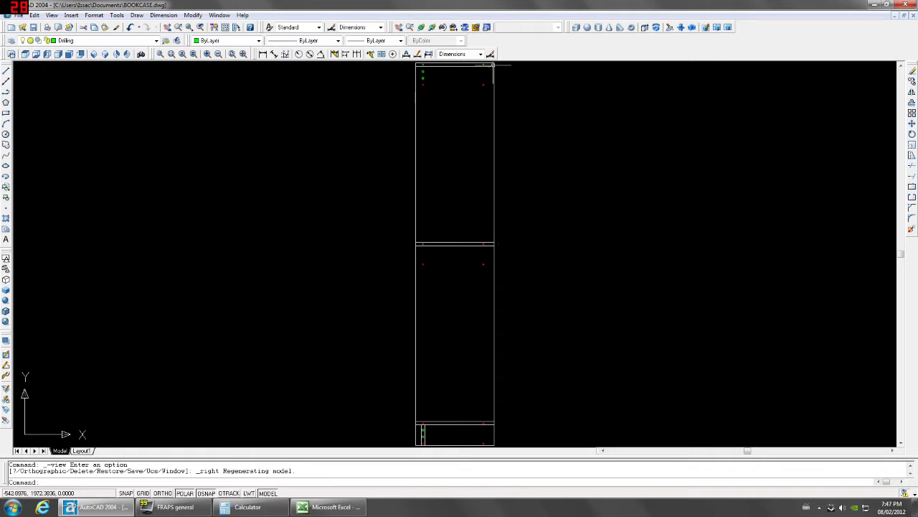
click(48, 55)
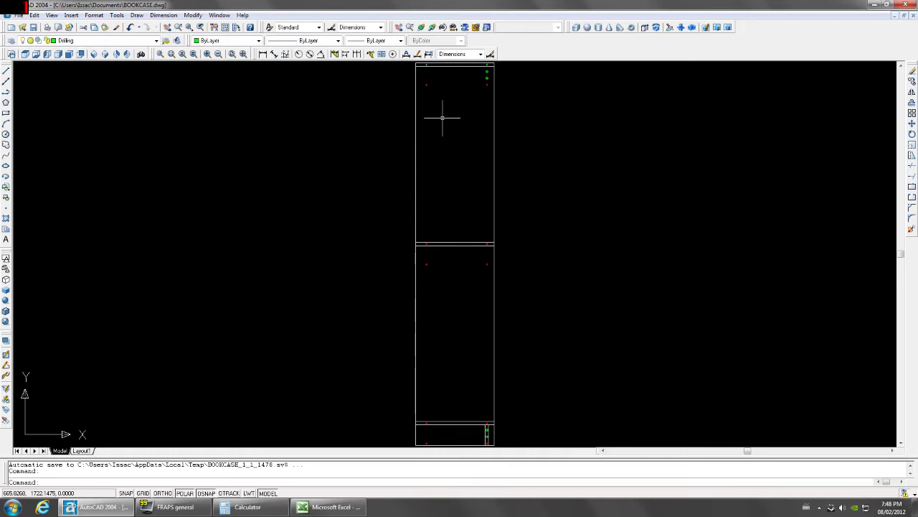
Draw a 5-diameter circle centred 256 above the shelf endpoint.
text(c)
key(Return)
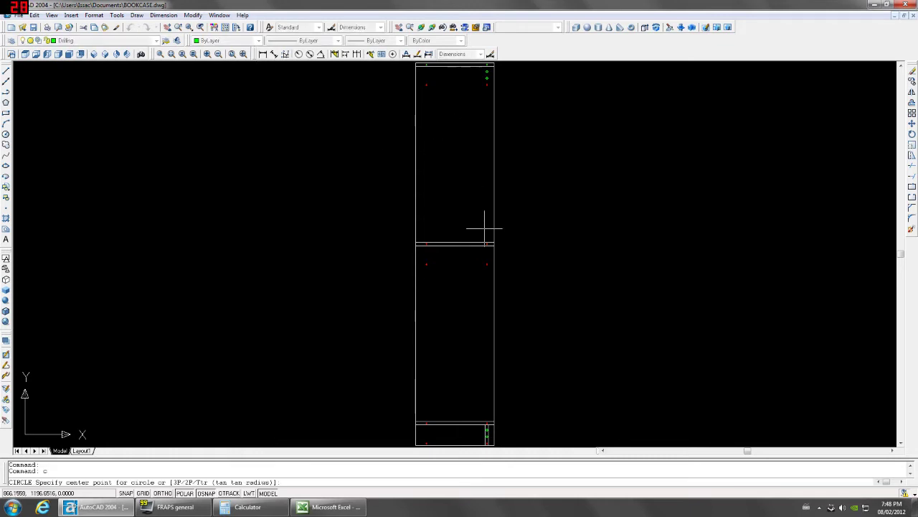
text(from)
key(Return)
scroll(486, 229, up, 5)
click(486, 265)
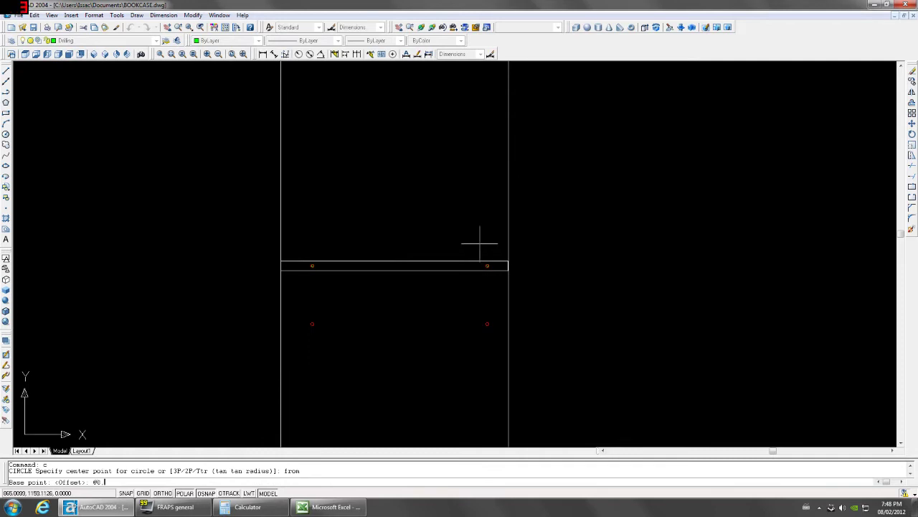
text(@0.256)
key(Return)
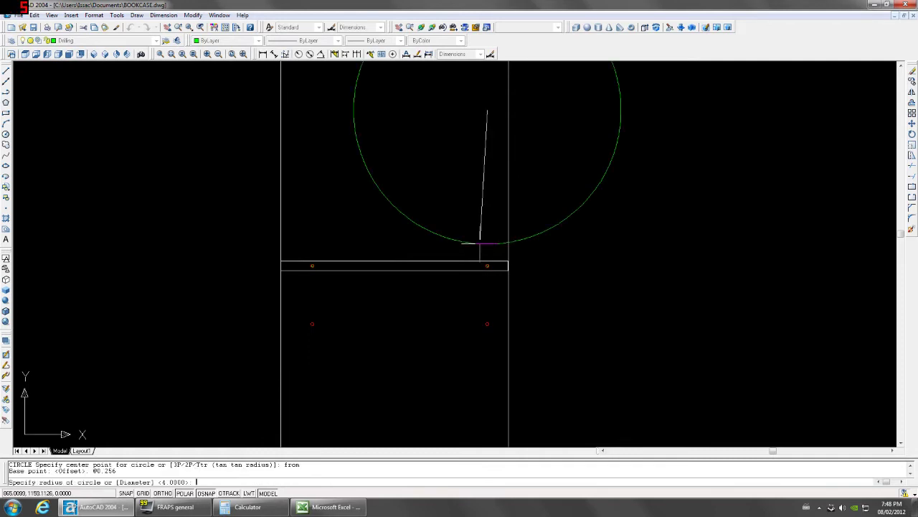
text(d)
key(Return)
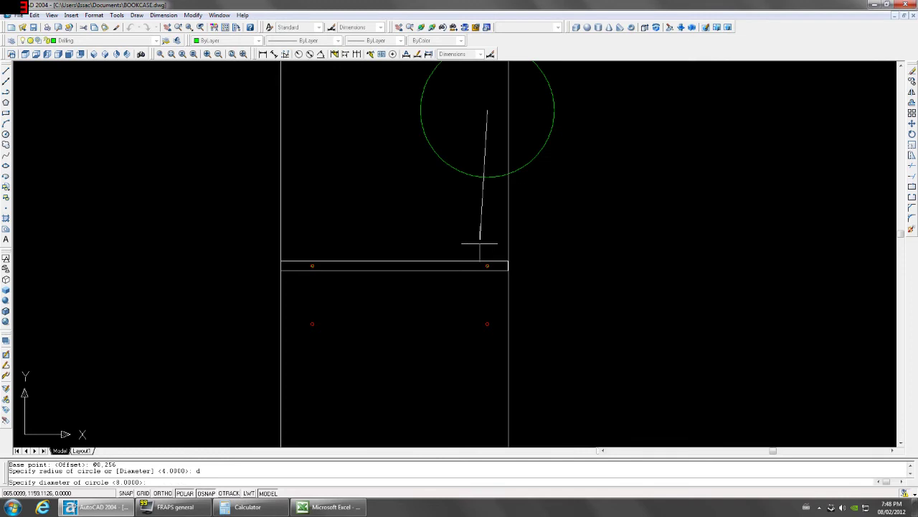
text(5)
key(Return)
Extrude the small circle 12 deep with no taper.
middle_drag(509, 61, 481, 213)
click(472, 279)
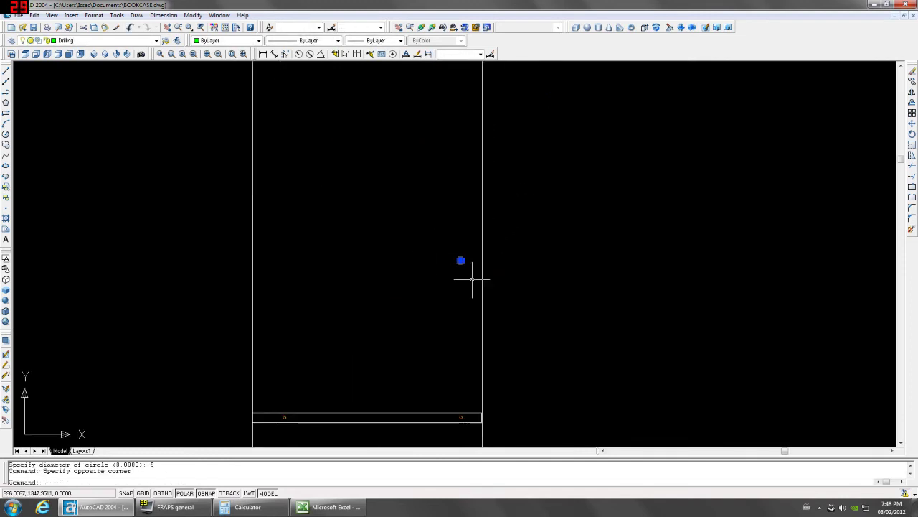
key(Escape)
key(Escape)
text(ext)
key(Return)
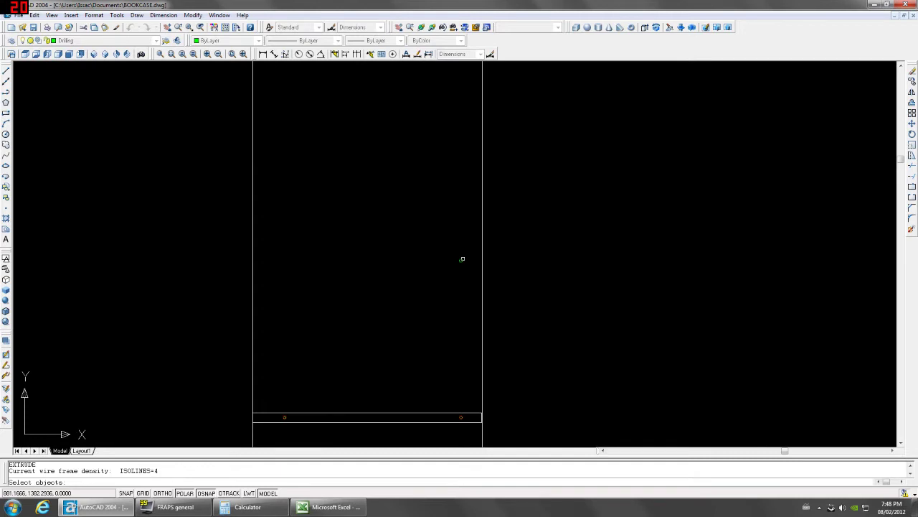
click(462, 259)
key(Return)
text(12)
key(Return)
key(Return)
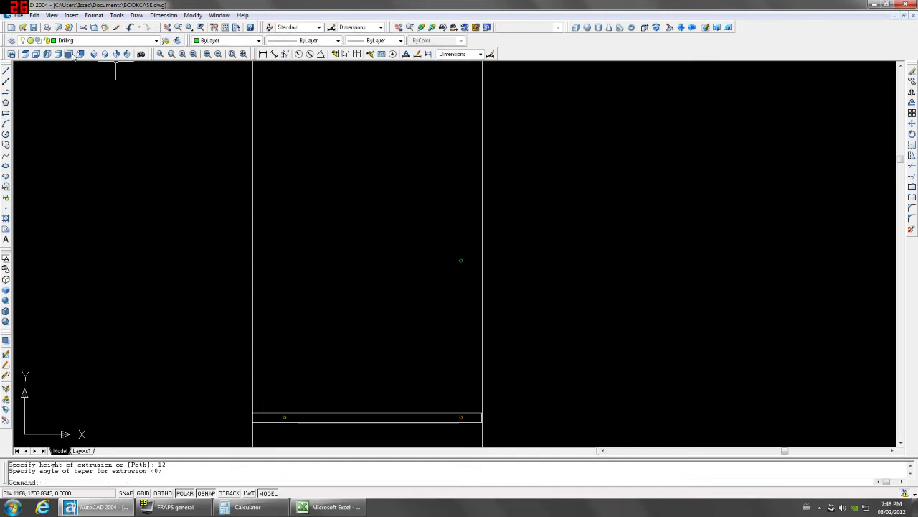
click(73, 55)
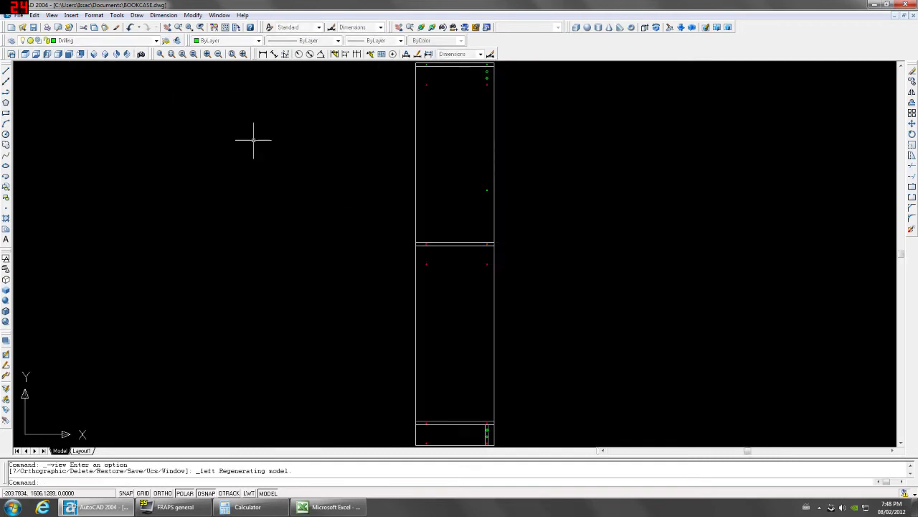
Copy the new drill hole 288 units to the left (@-288,0).
scroll(492, 180, up, 5)
click(495, 182)
click(459, 226)
middle_drag(455, 199, 443, 281)
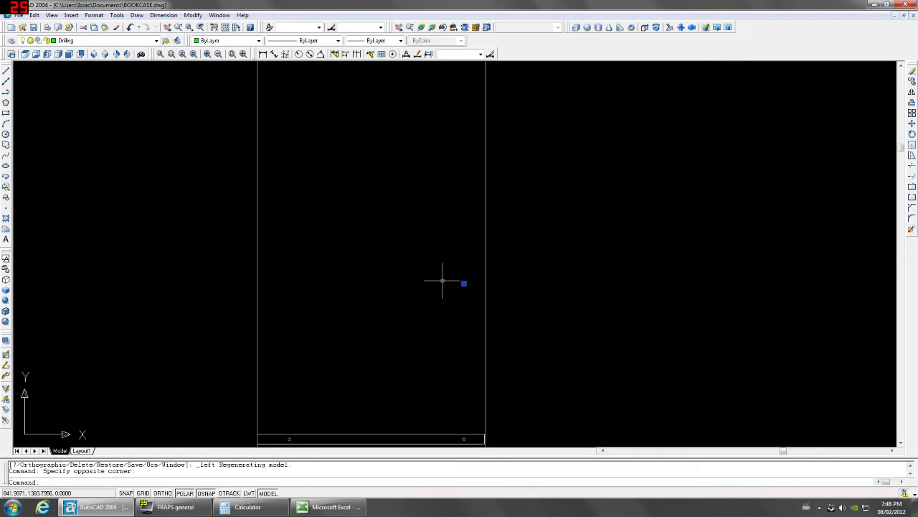
text(co)
key(Return)
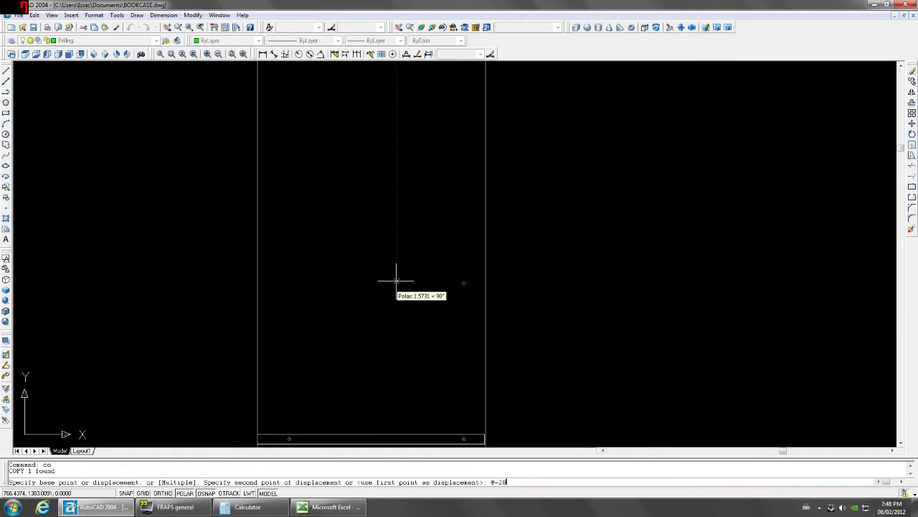
text(@-288,0)
key(Return)
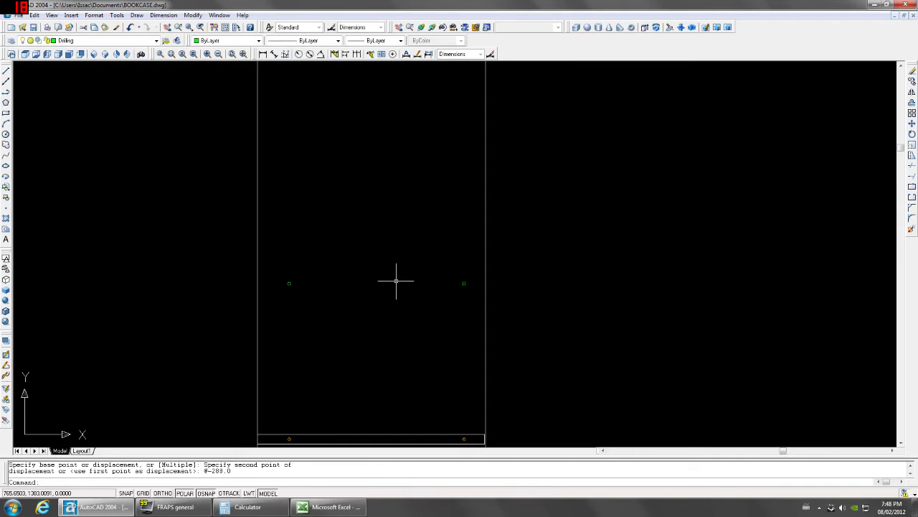
scroll(425, 299, down, 1)
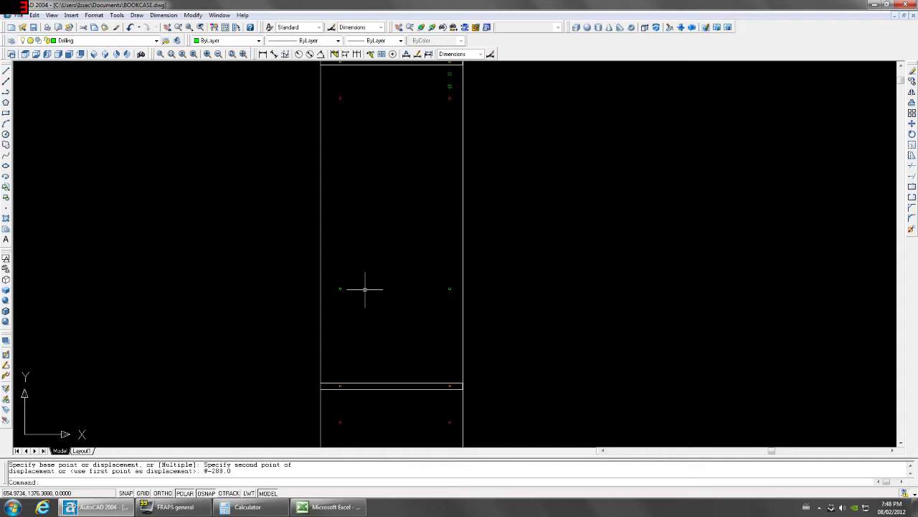
Copy the pair of drill holes 64 units higher (@0,64).
click(335, 285)
click(454, 304)
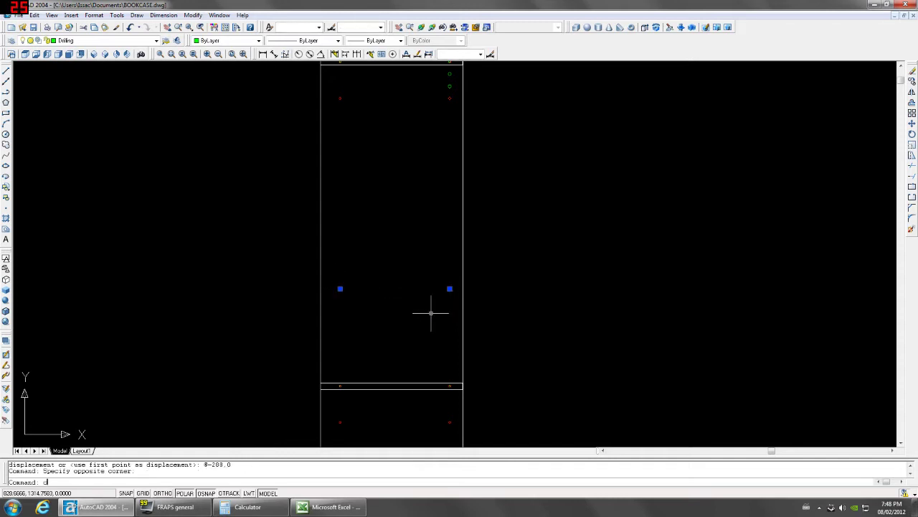
text(co)
key(Return)
click(424, 318)
text(@0,64)
key(Return)
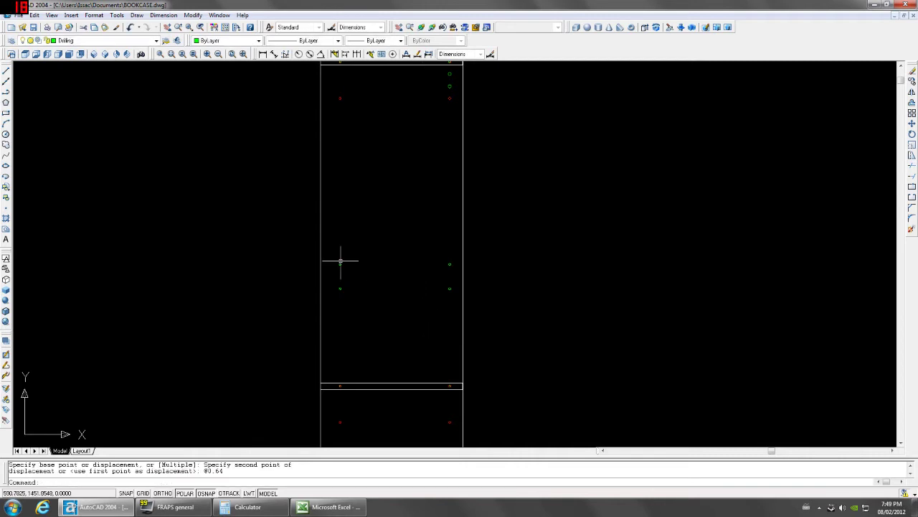
Mirror the original pair of holes, keeping the source holes.
click(333, 283)
click(452, 304)
text(mi)
key(Return)
click(444, 265)
click(437, 261)
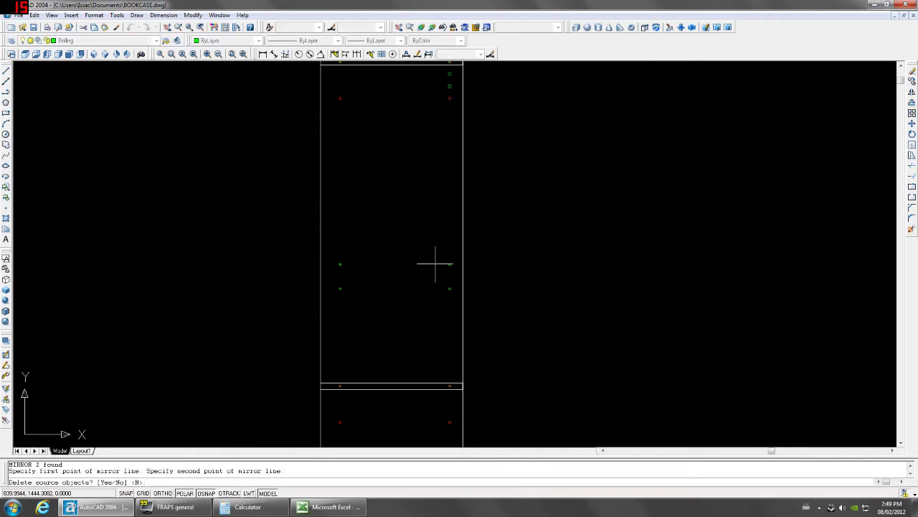
key(Return)
Mirror the four drill holes about a horizontal line to complete five rows.
scroll(503, 270, down, 3)
scroll(503, 269, up, 4)
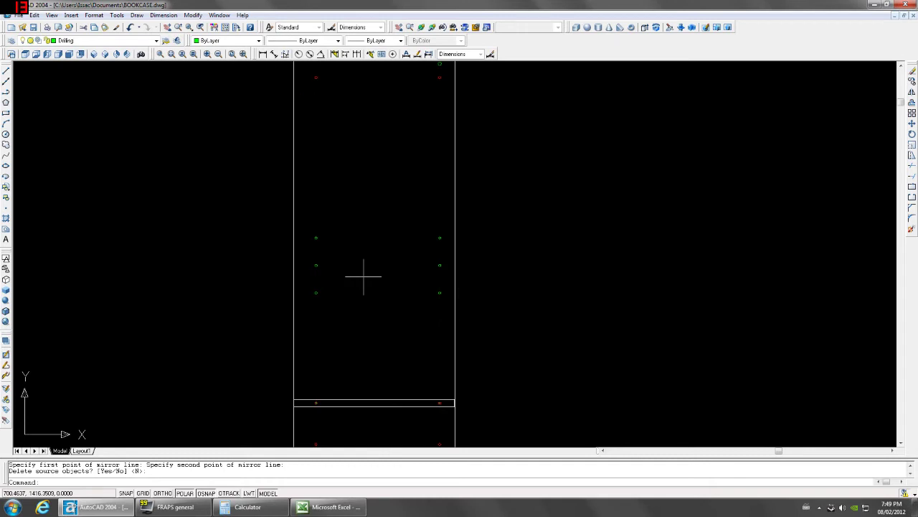
click(306, 259)
click(432, 305)
text(mi)
key(Return)
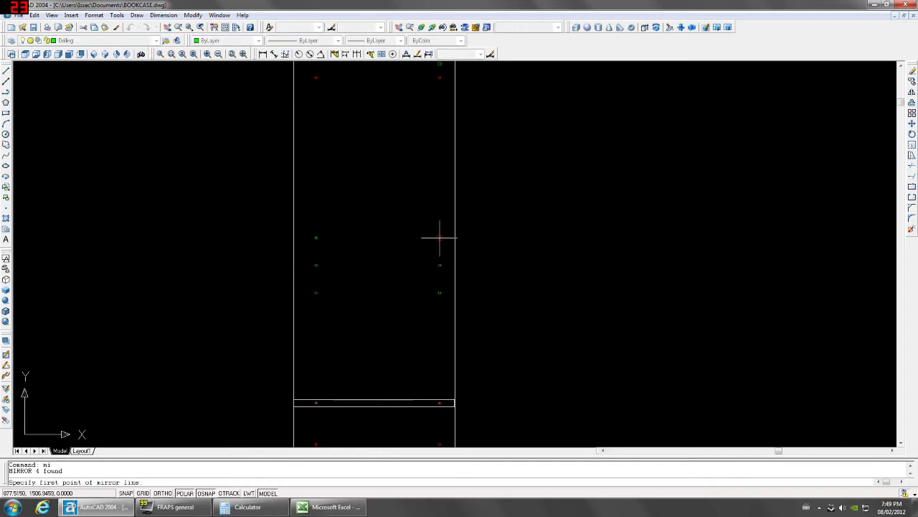
click(438, 237)
click(420, 238)
key(Return)
Measure the drill-hole spacing with a trial dimension showing 256, then cancel it.
click(263, 54)
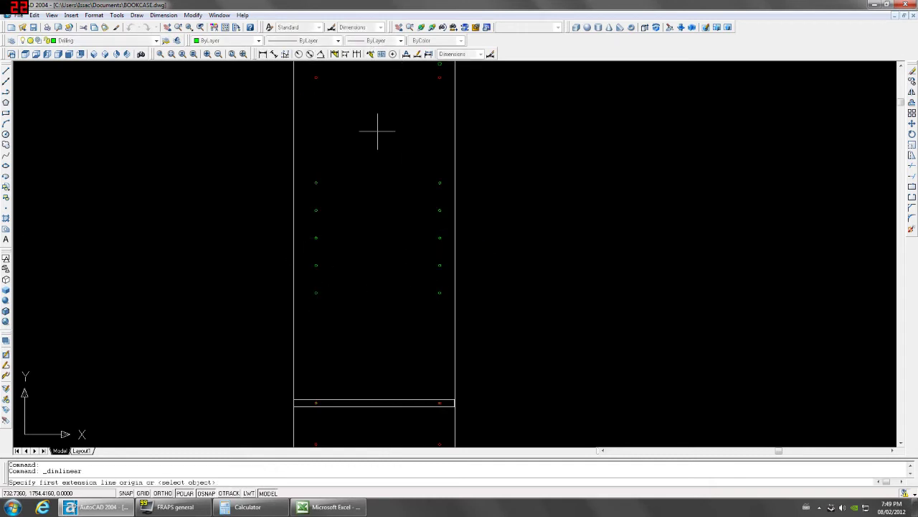
click(438, 181)
click(440, 292)
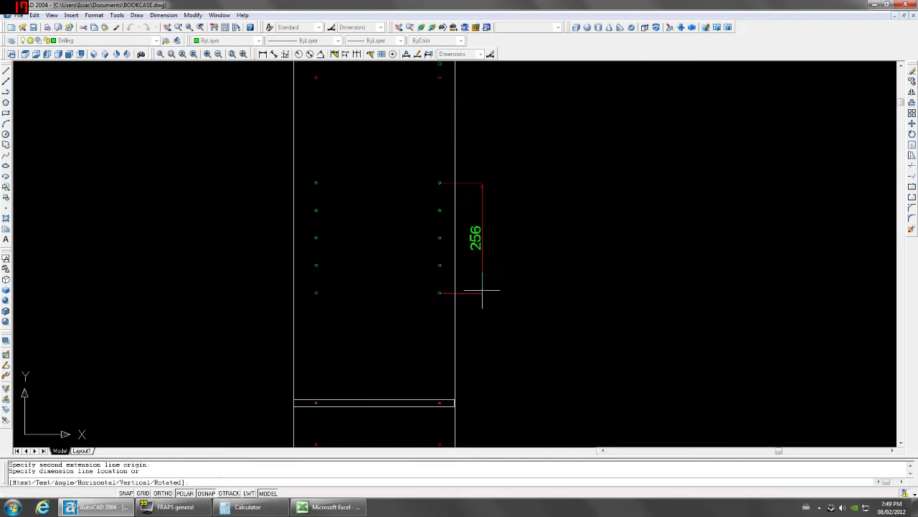
key(Escape)
scroll(503, 291, down, 4)
Mirror all ten drill holes about a line along the shelf, keeping the originals.
click(385, 238)
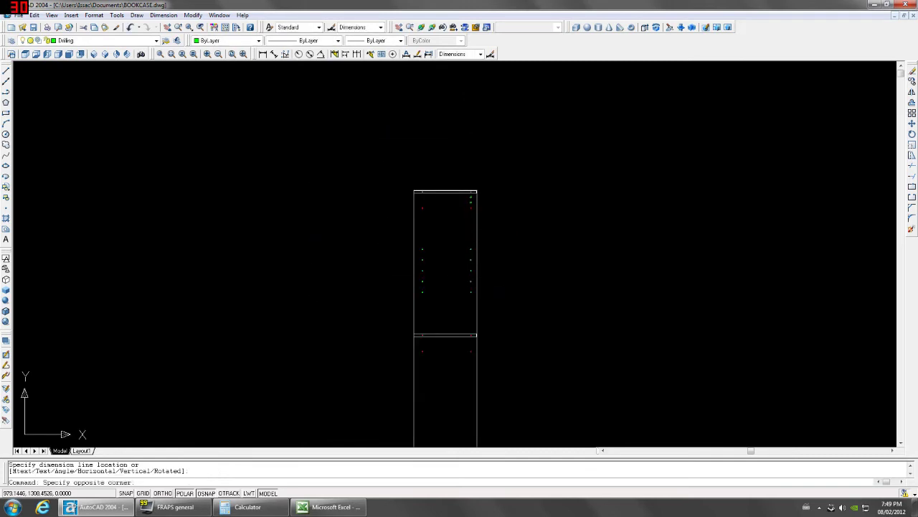
click(557, 328)
middle_drag(557, 328, 544, 293)
key(Return)
scroll(465, 301, up, 3)
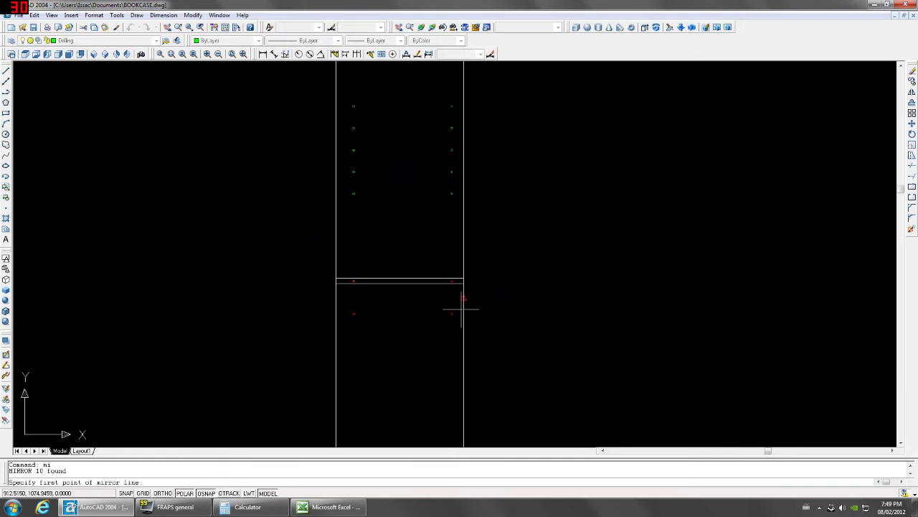
click(465, 297)
click(481, 297)
key(Return)
scroll(544, 328, down, 4)
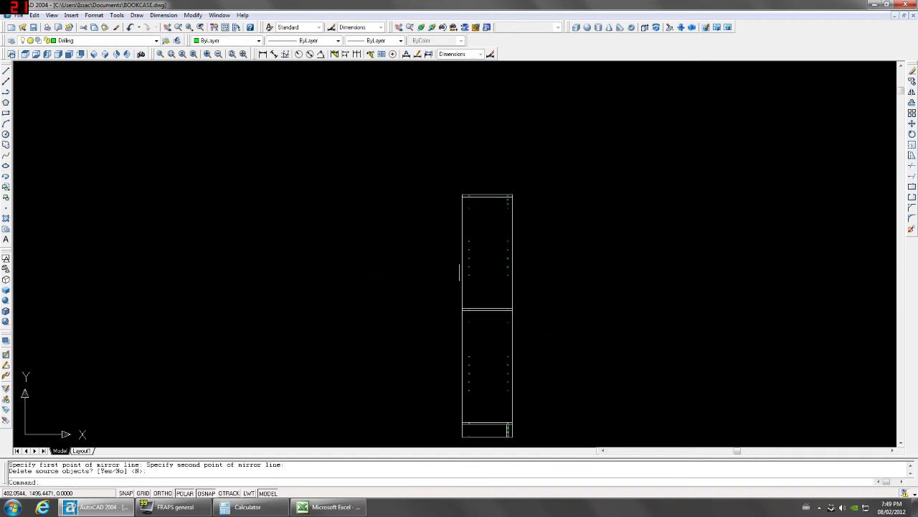
middle_drag(590, 338, 539, 299)
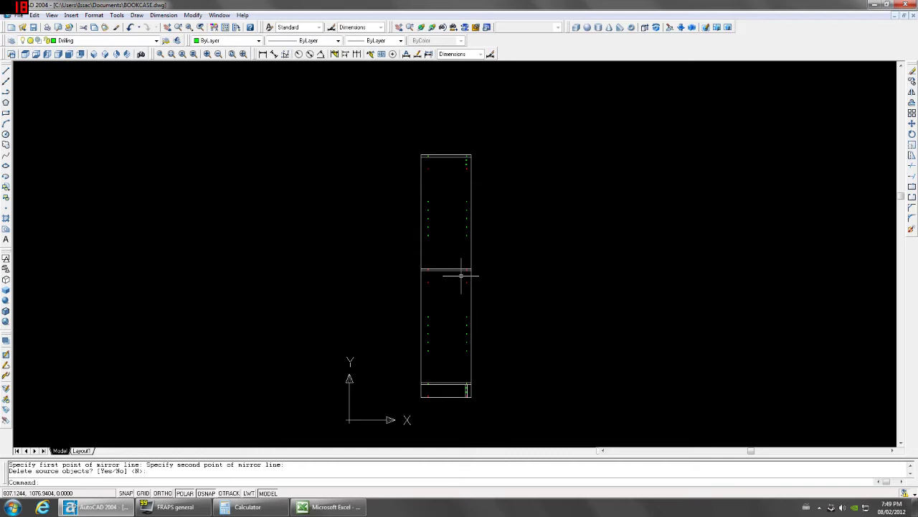
scroll(447, 263, up, 5)
scroll(446, 266, down, 2)
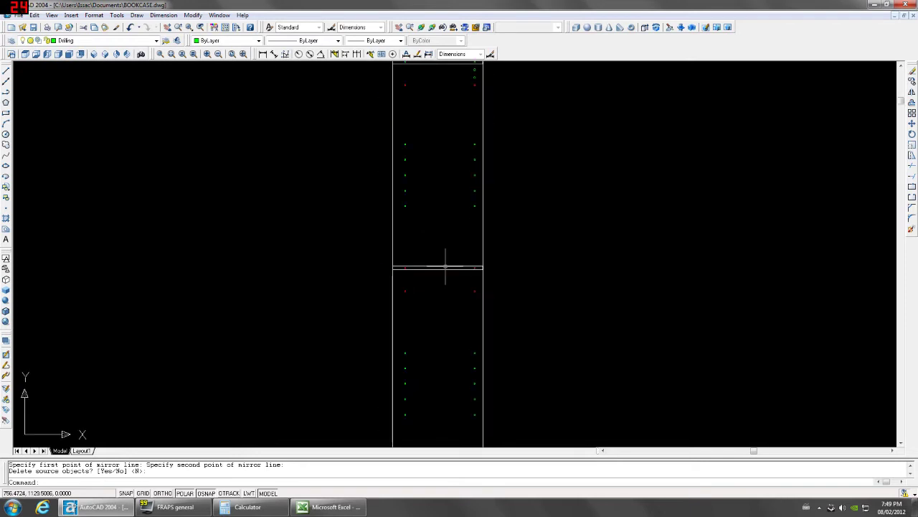
click(264, 54)
Dimension from the shelf midpoint to the lowest upper drill hole (392).
scroll(439, 256, up, 3)
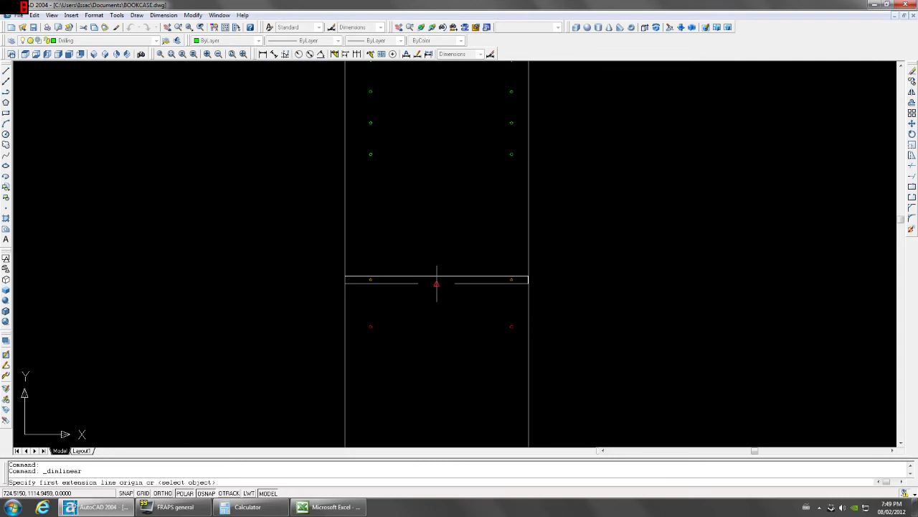
click(437, 283)
scroll(436, 284, down, 2)
click(387, 179)
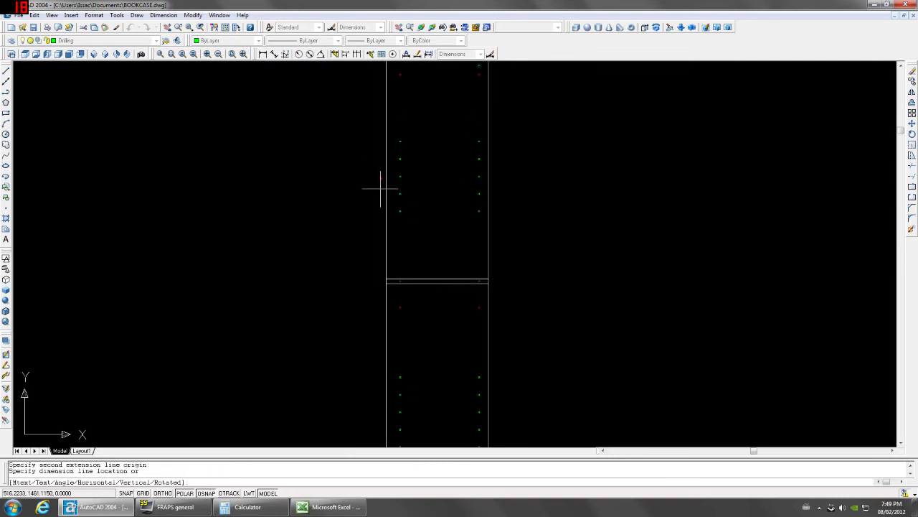
click(350, 194)
scroll(431, 277, up, 3)
scroll(434, 272, down, 2)
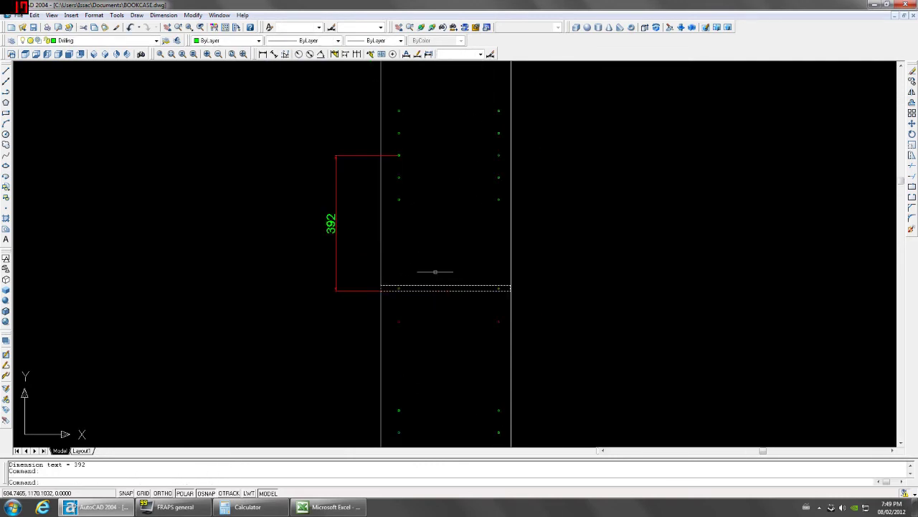
Copy the shelf 394 units up the side panel.
middle_drag(436, 216, 438, 281)
text(co)
key(Return)
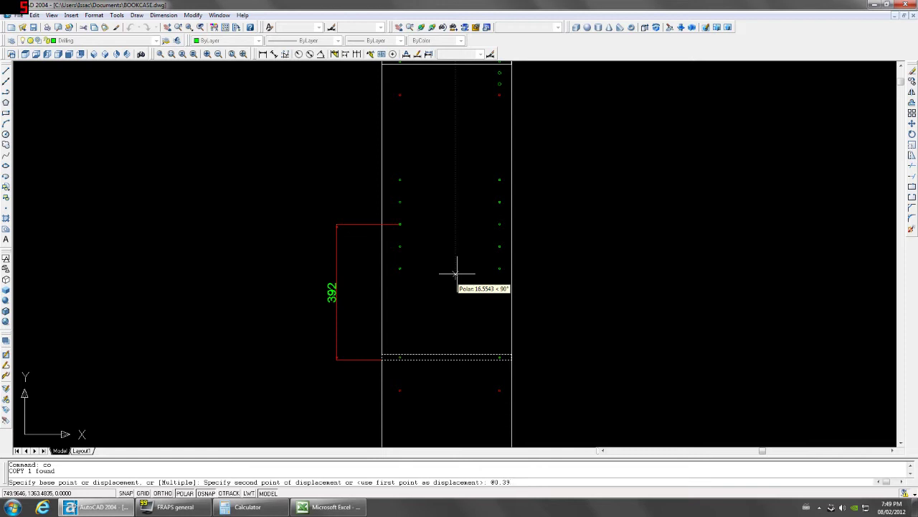
key(Return)
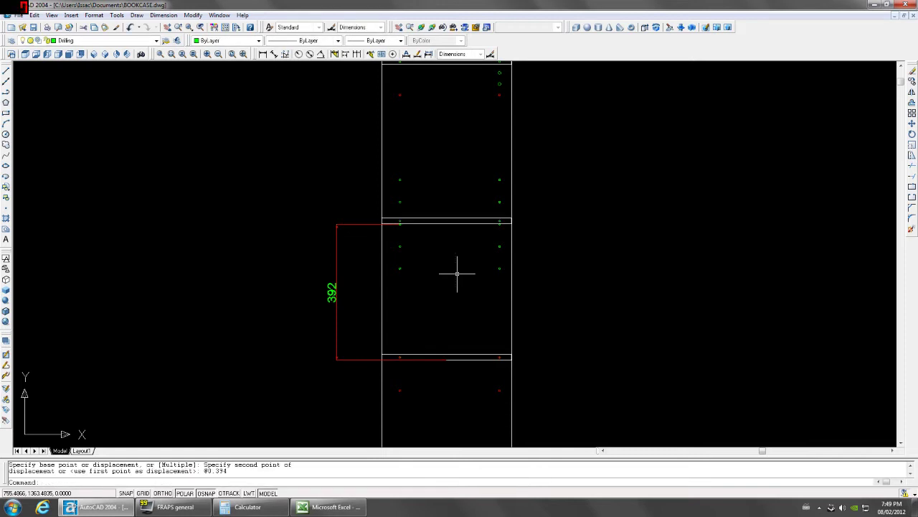
Erase the temporary 392 dimension and zoom in on the shelf and holes.
click(361, 283)
click(321, 298)
key(Delete)
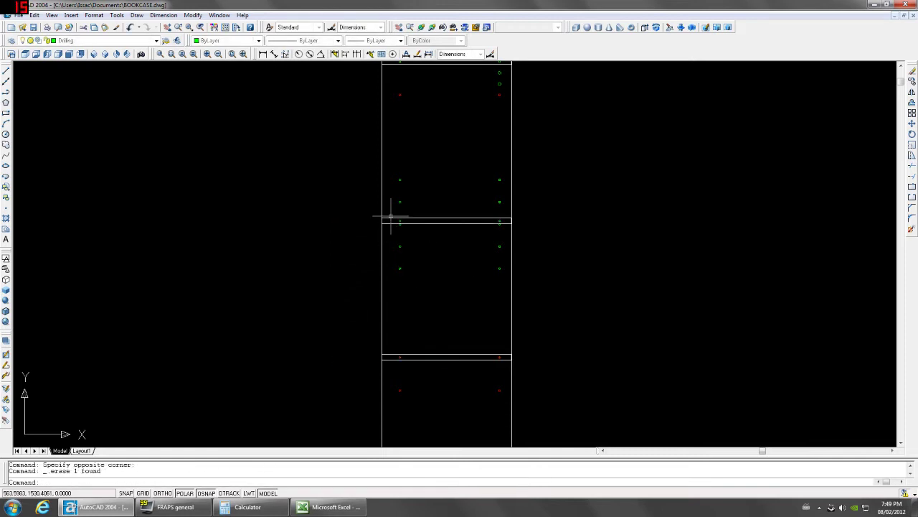
scroll(394, 218, up, 5)
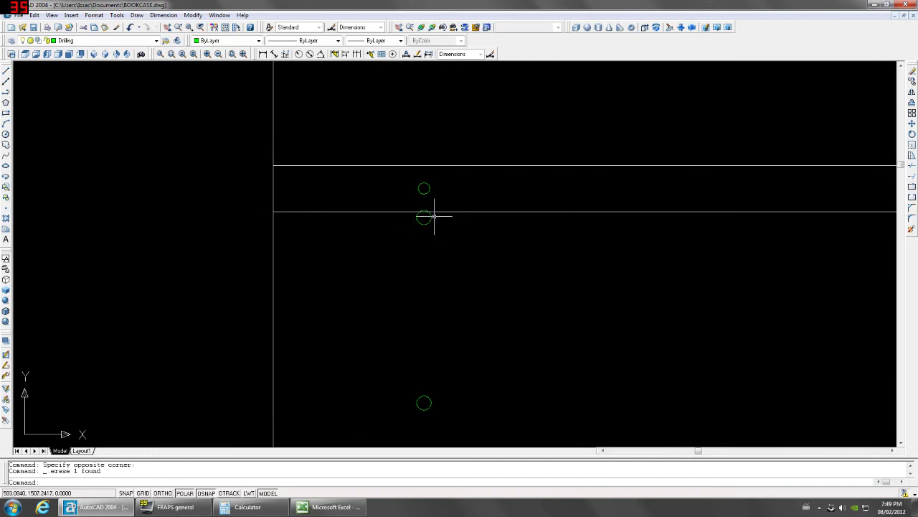
scroll(423, 214, up, 5)
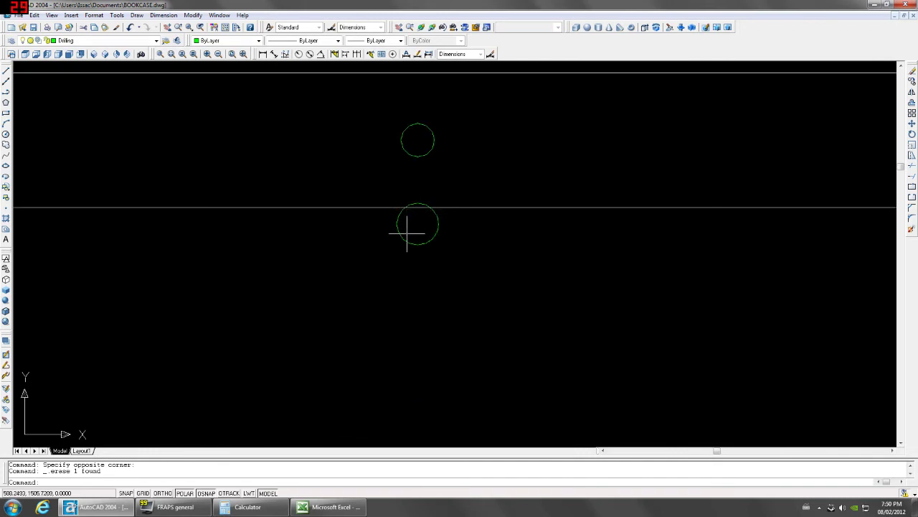
Explode the copied shelf rectangle into separate lines.
scroll(410, 229, down, 8)
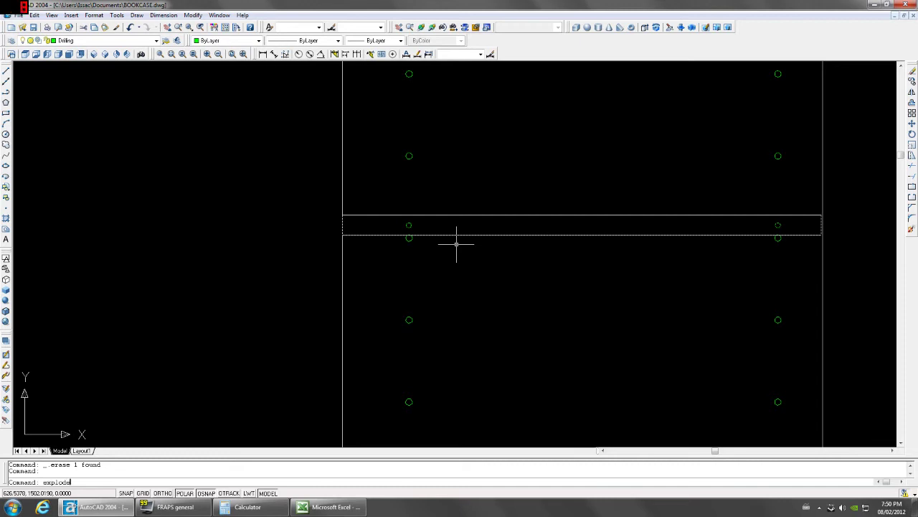
key(Return)
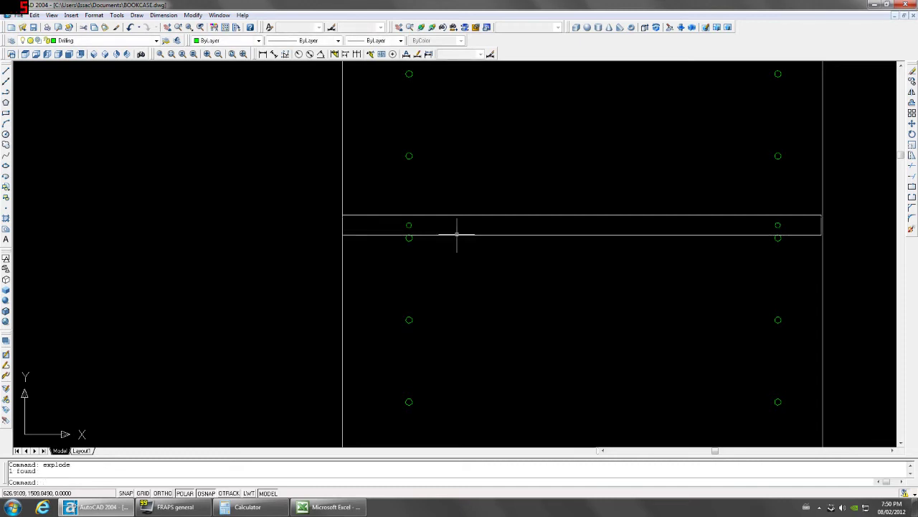
click(457, 234)
click(467, 215)
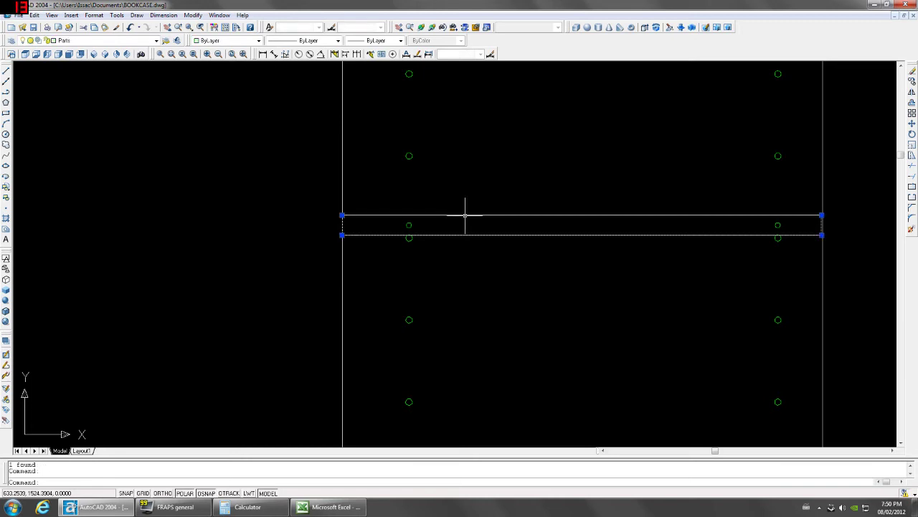
In front view, erase the two stray pieces beside the shelf.
click(69, 55)
scroll(369, 198, up, 3)
scroll(376, 147, up, 2)
click(440, 218)
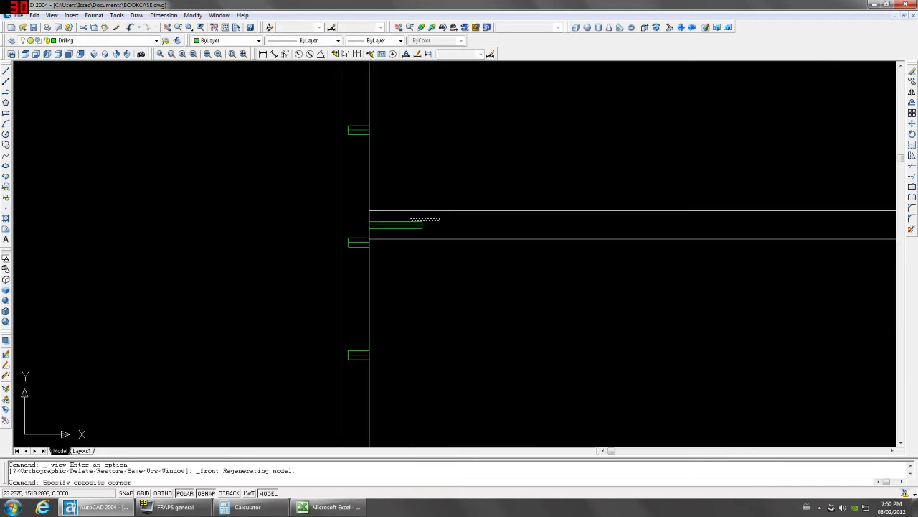
scroll(404, 222, down, 3)
click(404, 222)
key(Delete)
scroll(703, 220, up, 4)
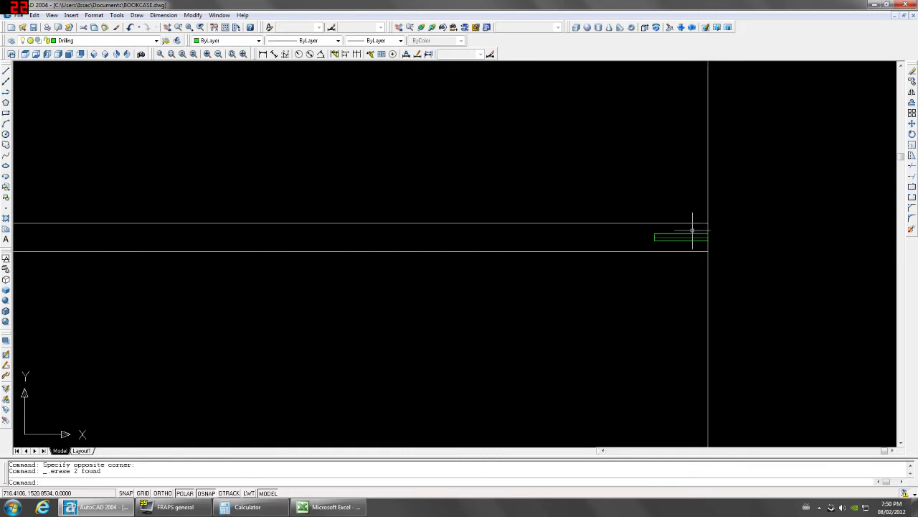
Erase the small green rectangle at the shelf end.
click(692, 230)
click(682, 236)
key(Delete)
scroll(580, 246, down, 4)
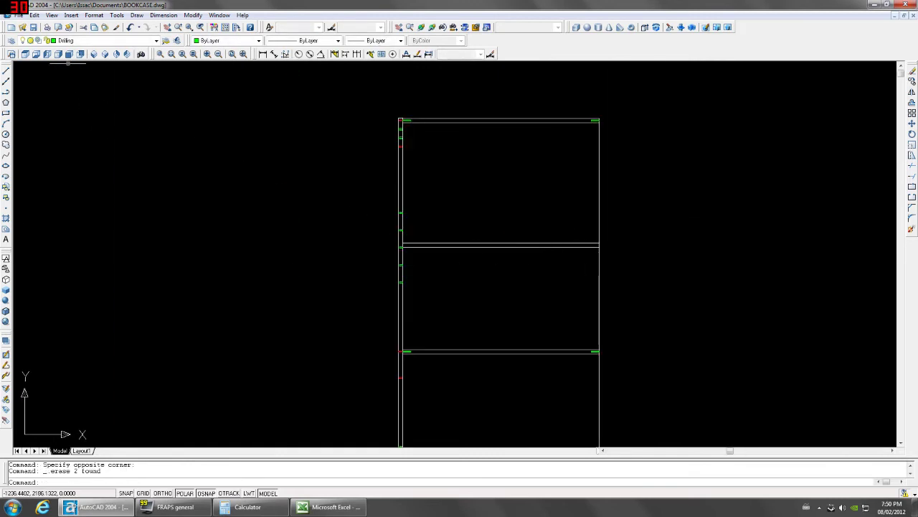
In left view, dimension the 864 vertical distance between the shelves.
click(47, 54)
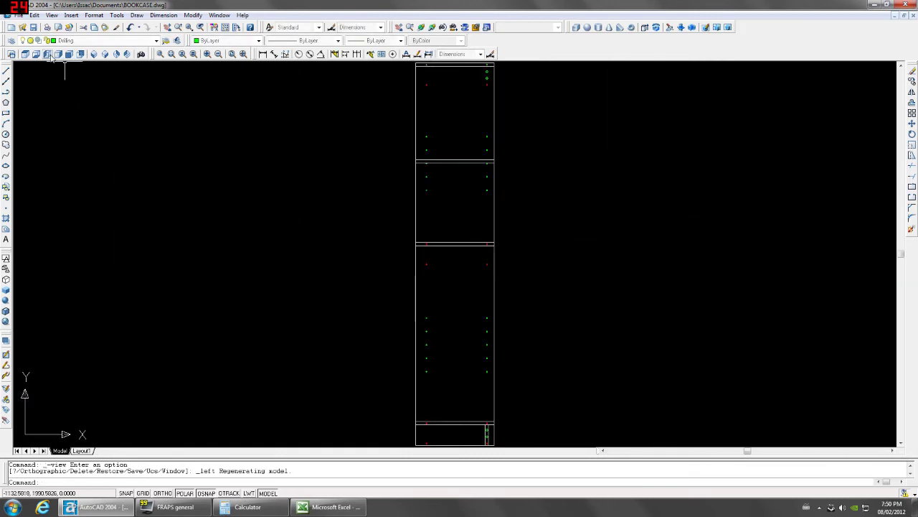
click(264, 55)
scroll(420, 147, up, 3)
click(416, 159)
scroll(420, 169, down, 4)
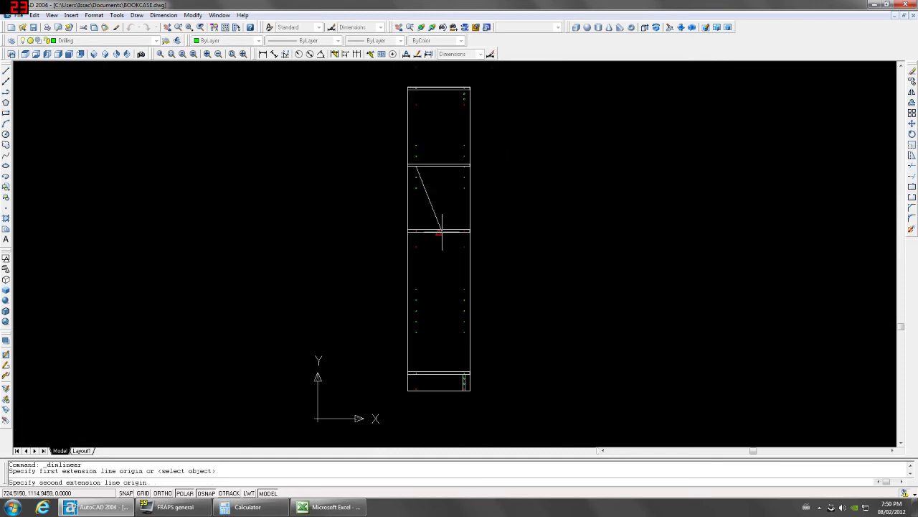
click(416, 309)
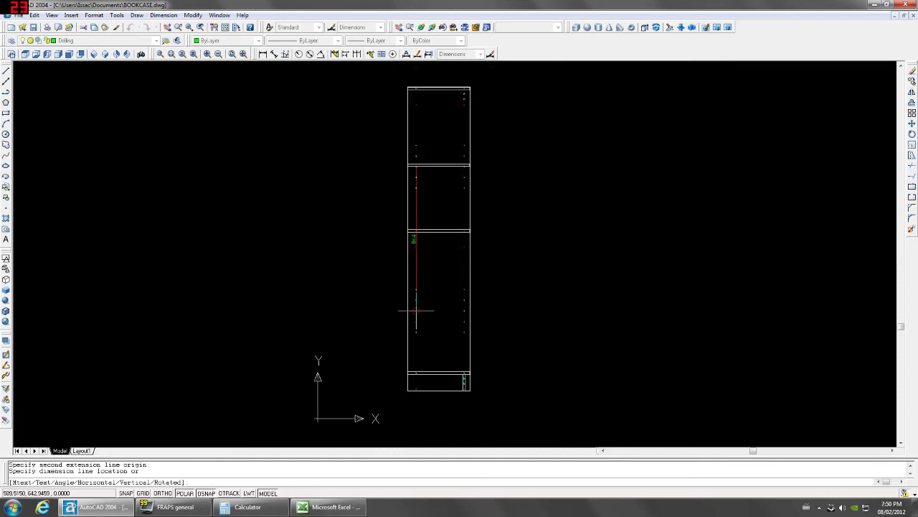
click(370, 290)
scroll(410, 191, up, 3)
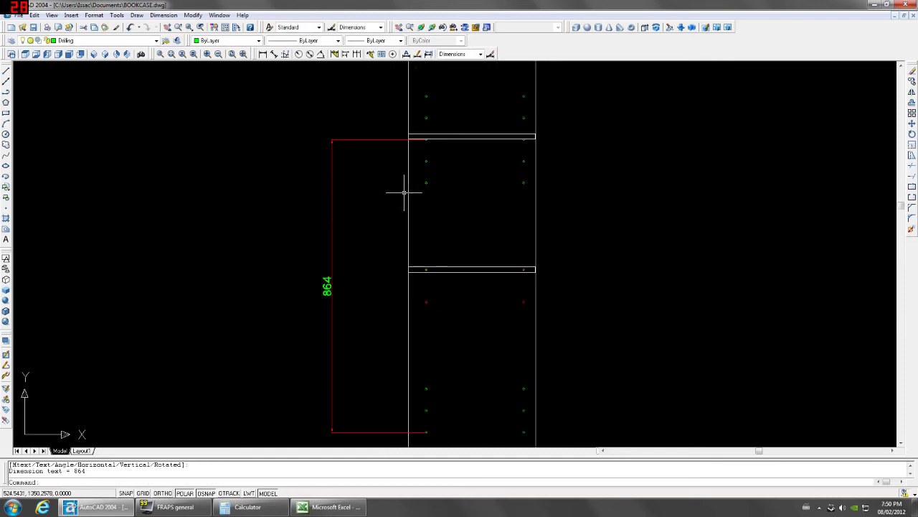
Copy the upper shelf 864 units downward (@0,-864).
click(453, 143)
click(451, 133)
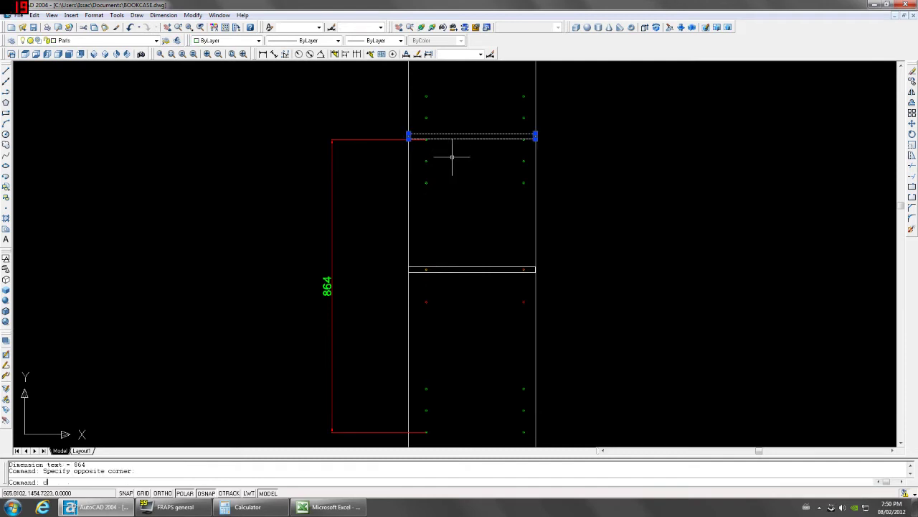
text(co)
key(Return)
click(472, 183)
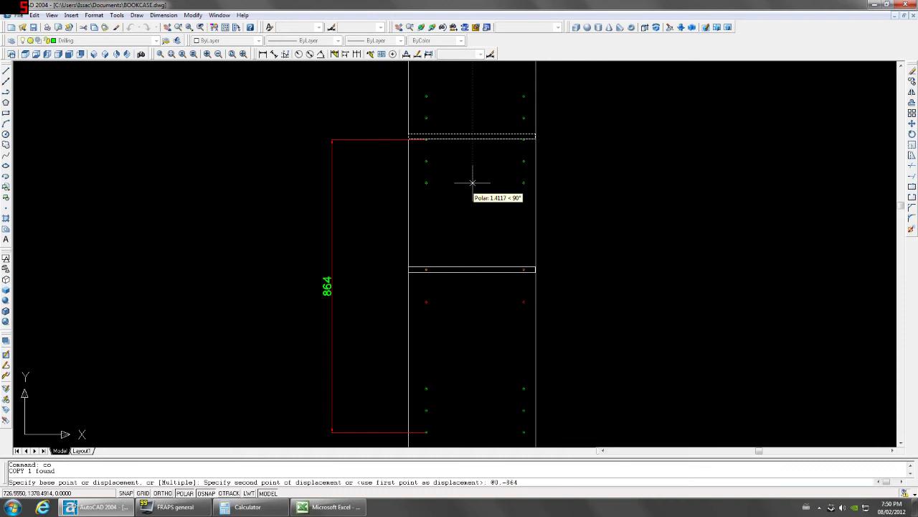
key(Return)
Erase the temporary 864 dimension.
click(373, 127)
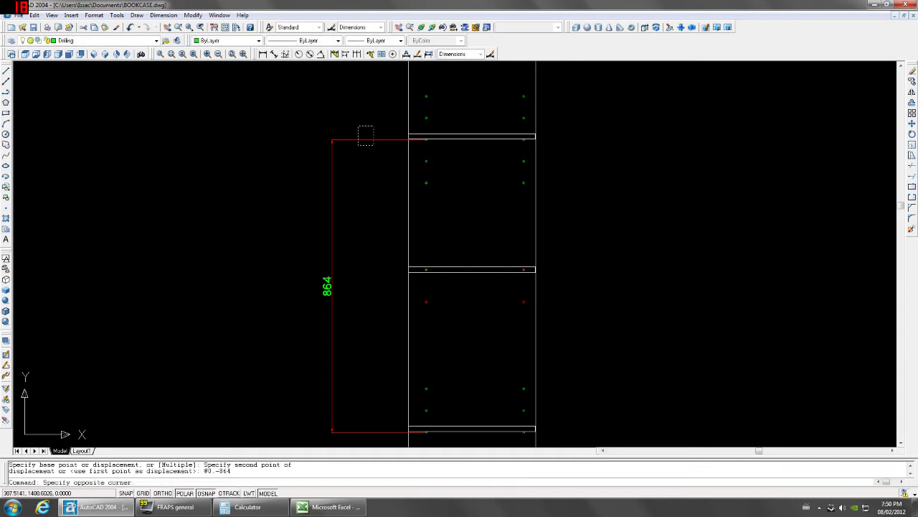
click(353, 152)
key(Delete)
scroll(341, 168, down, 4)
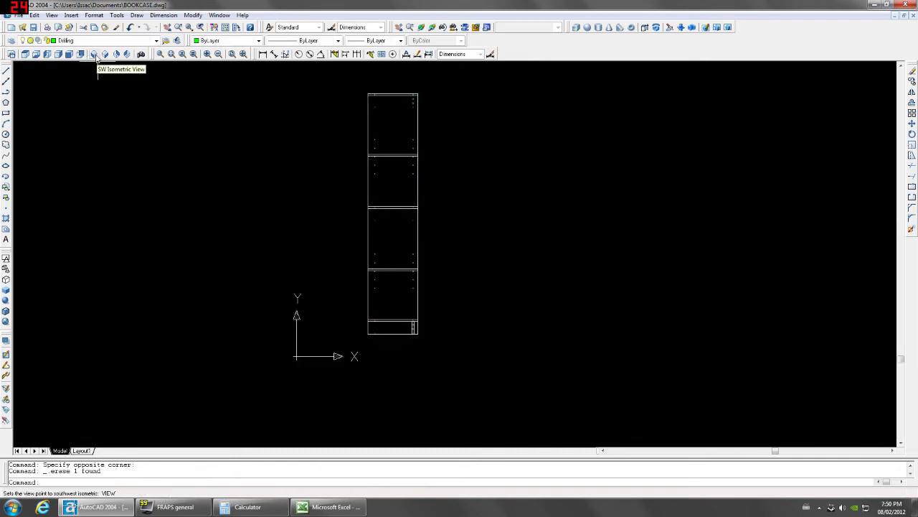
View the bookcase in southwest isometric with hidden lines and orbit it freely.
click(98, 60)
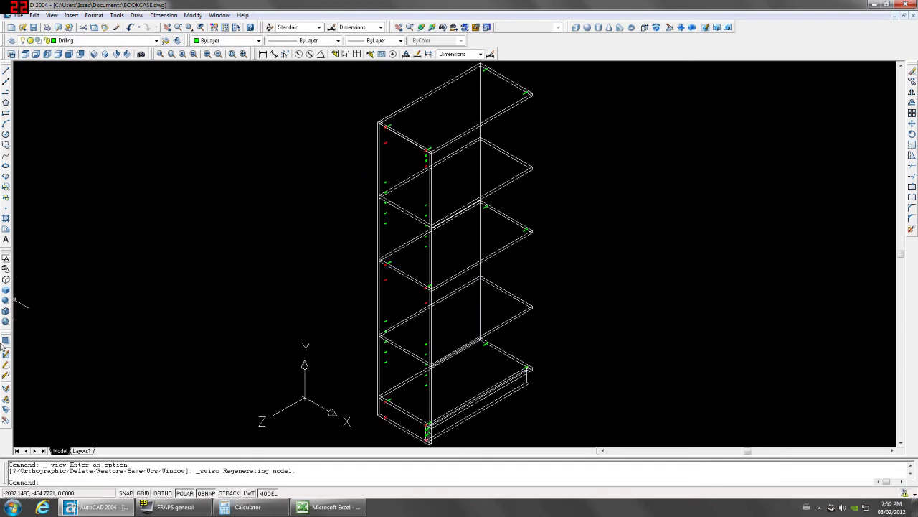
click(6, 280)
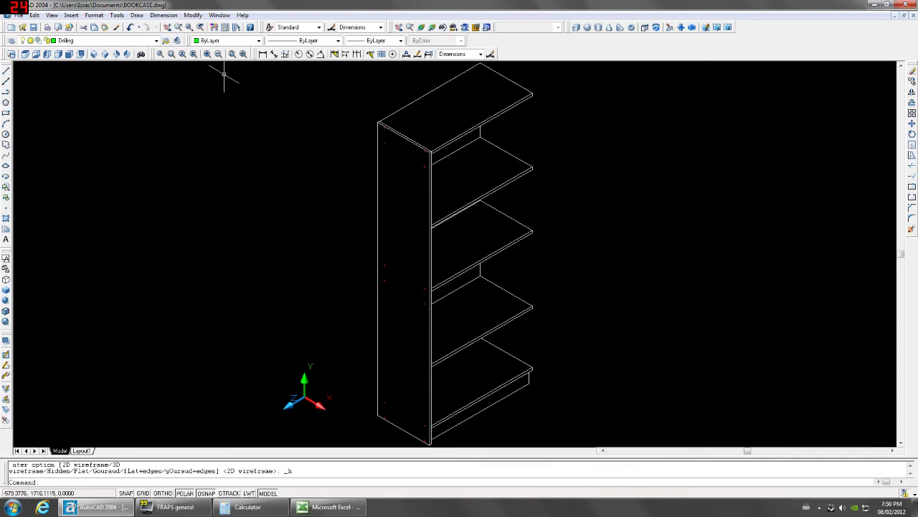
click(421, 28)
drag(435, 79, 311, 233)
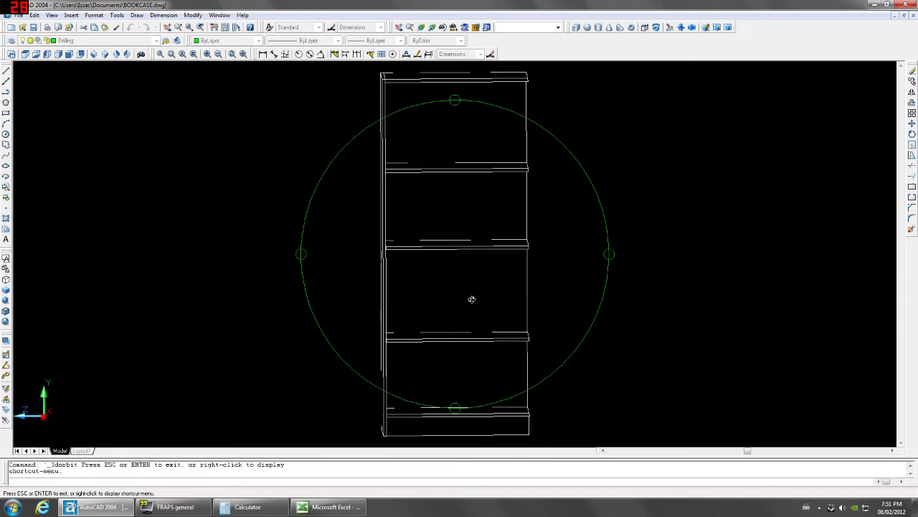
drag(382, 257, 399, 267)
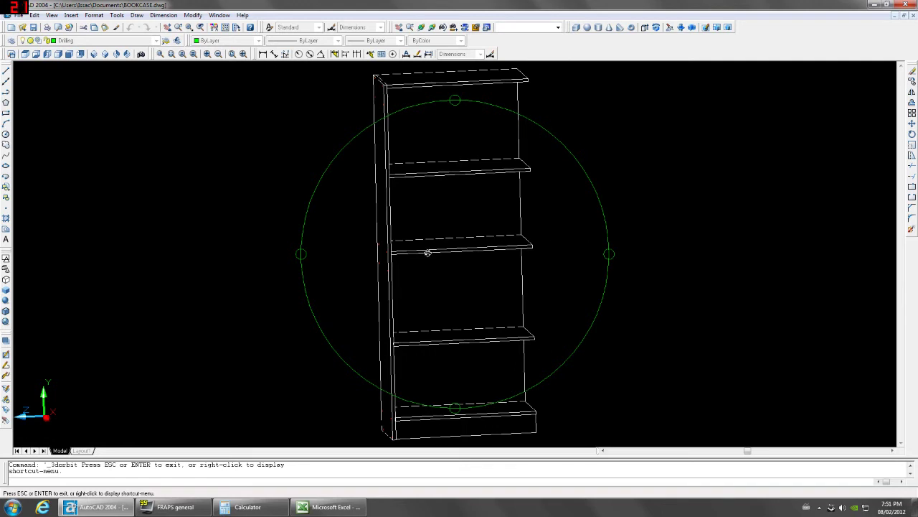
key(Escape)
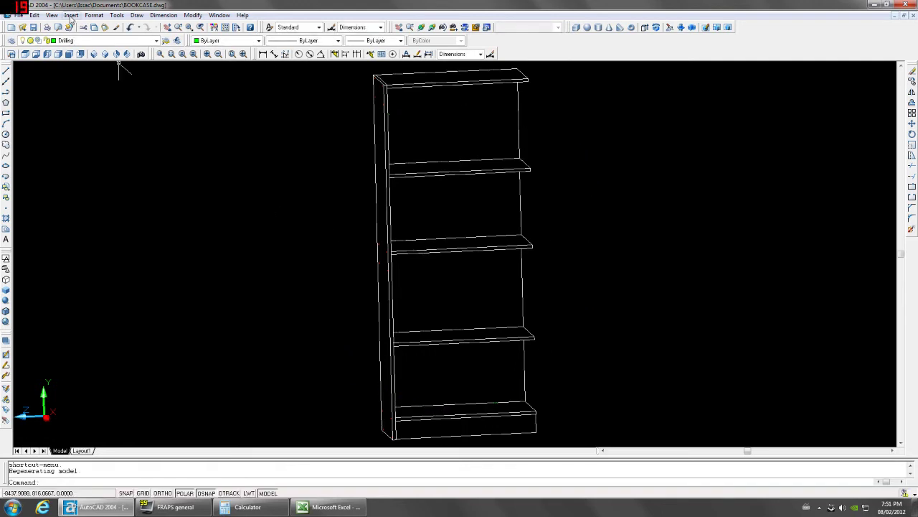
Return to 2D wireframe, recheck the isometric view, then switch to front view.
click(93, 54)
click(47, 54)
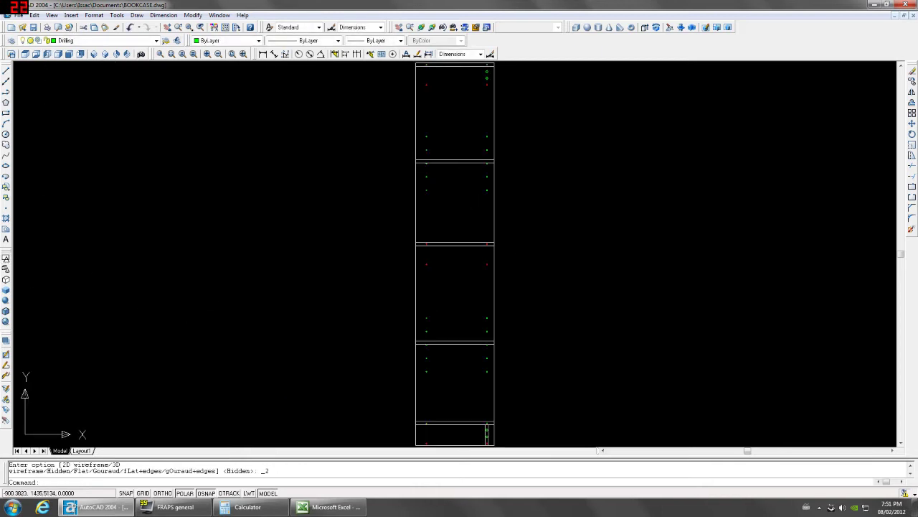
click(93, 54)
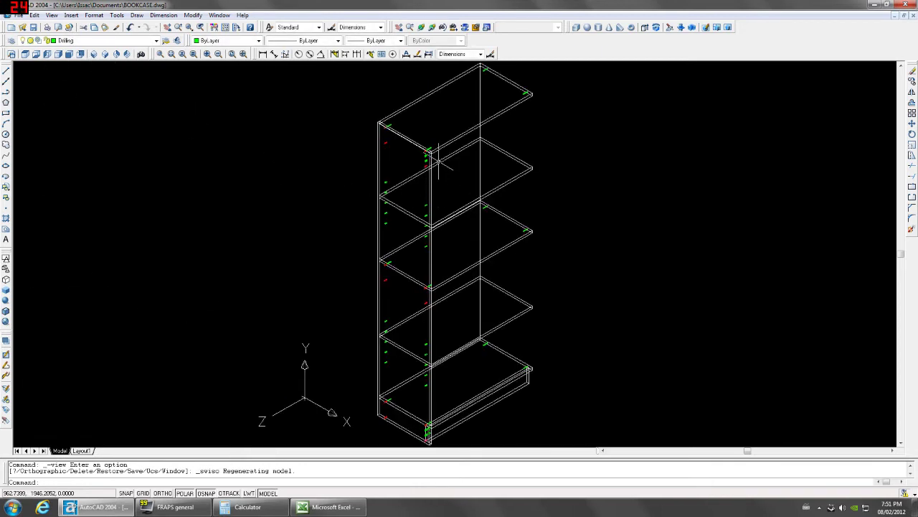
scroll(385, 140, up, 6)
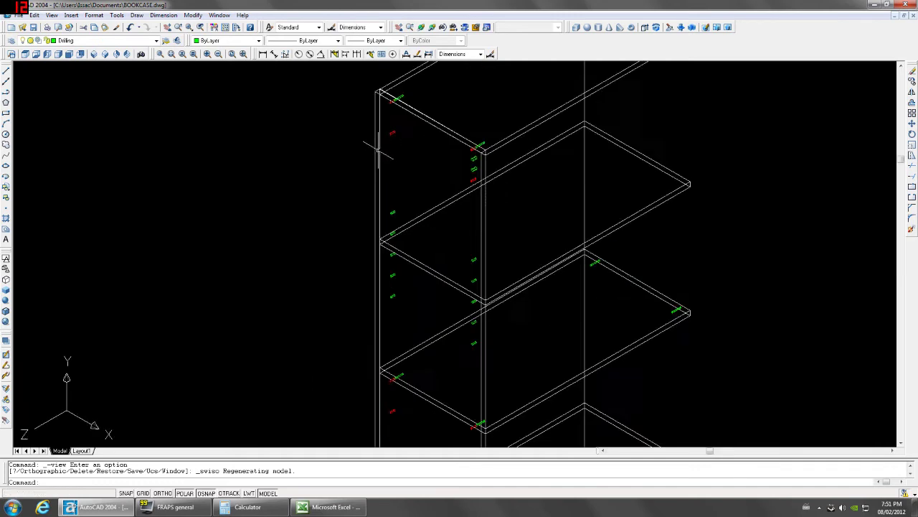
scroll(394, 195, down, 6)
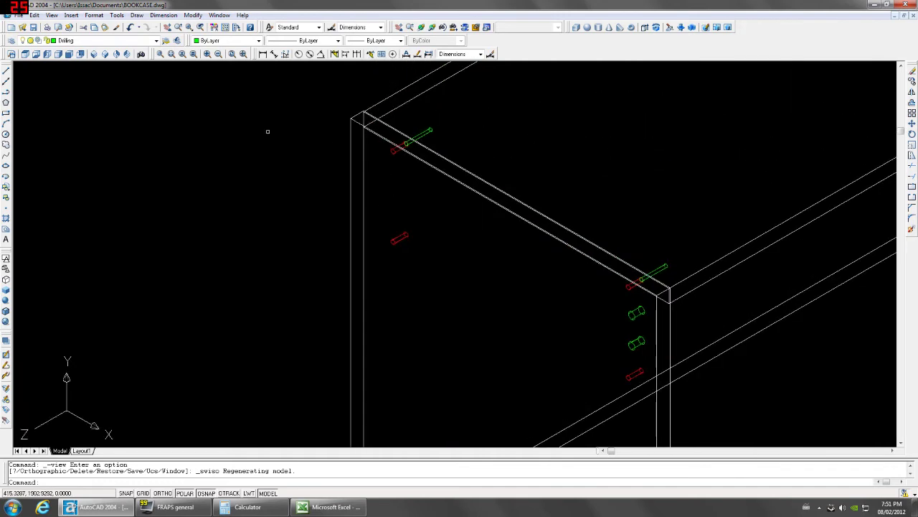
click(69, 54)
Convert the side panel and its 37 drilling objects into block bk-g.
click(365, 102)
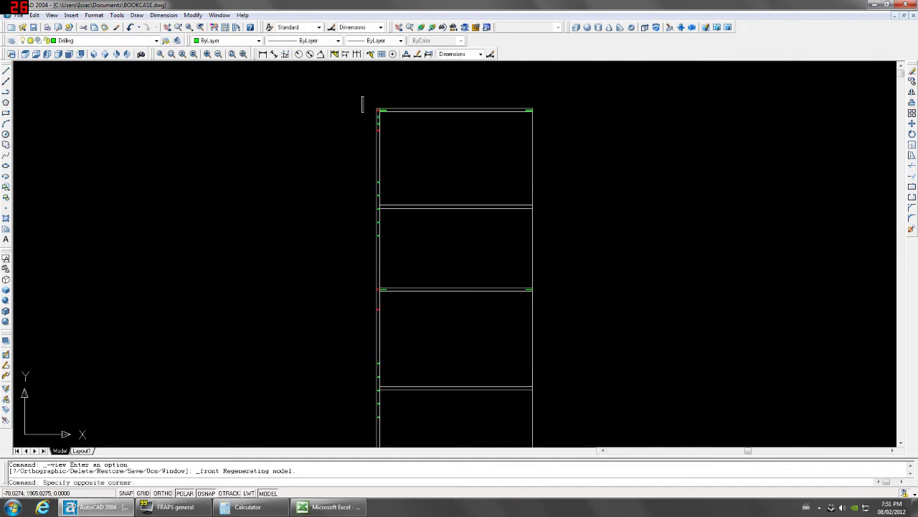
scroll(364, 104, down, 2)
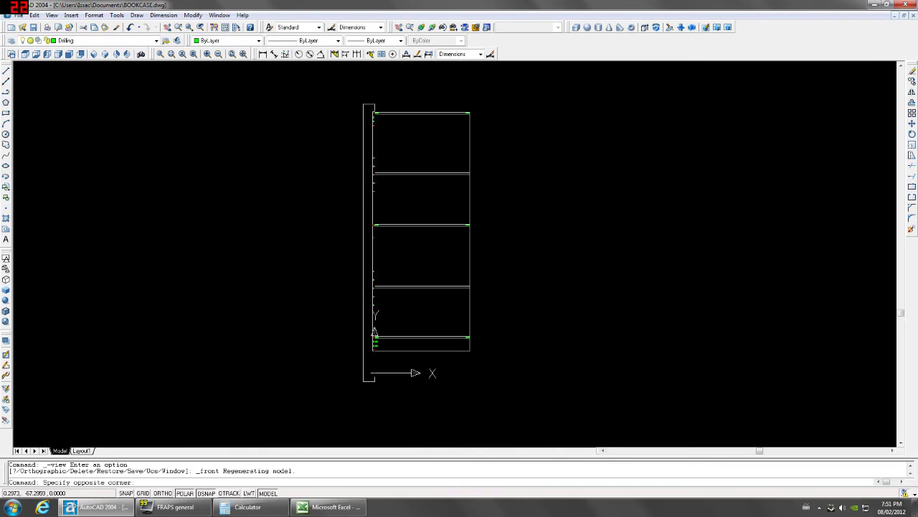
click(375, 382)
scroll(371, 332, up, 4)
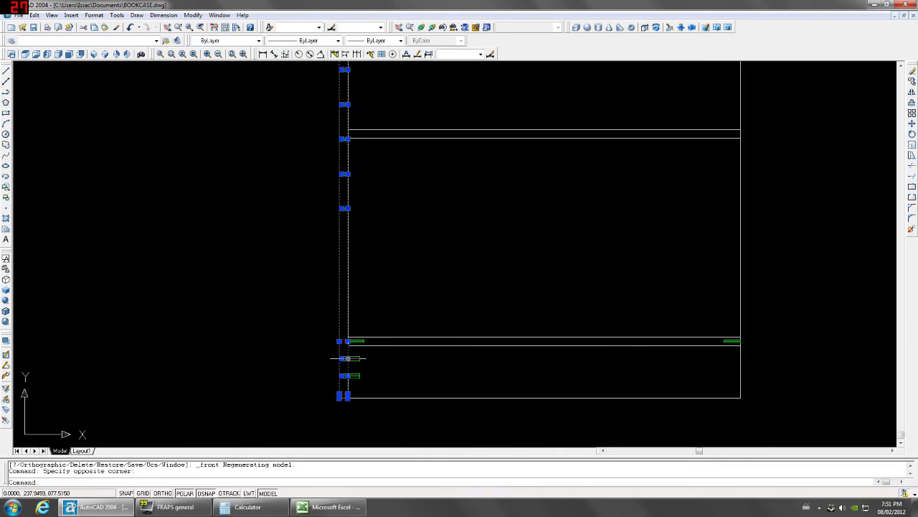
scroll(351, 344, down, 2)
scroll(354, 188, up, 3)
middle_drag(354, 185, 365, 379)
scroll(375, 222, down, 4)
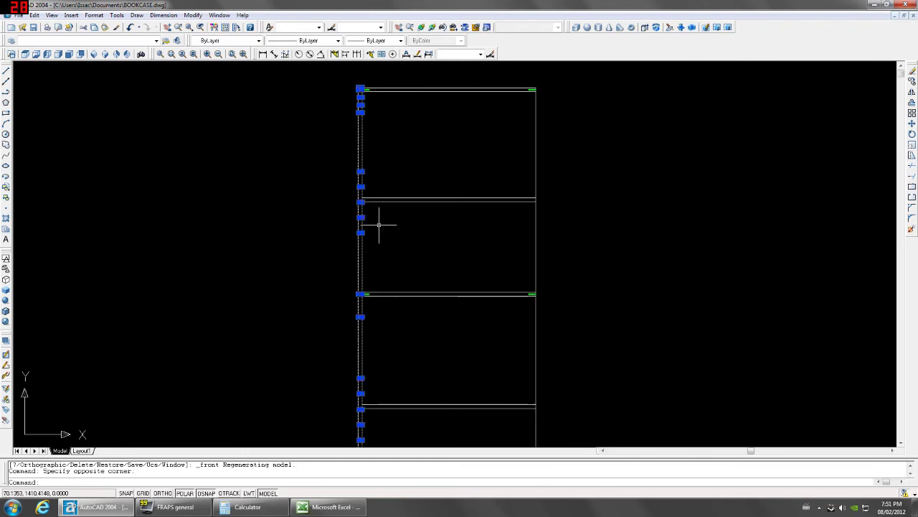
text(block)
key(Return)
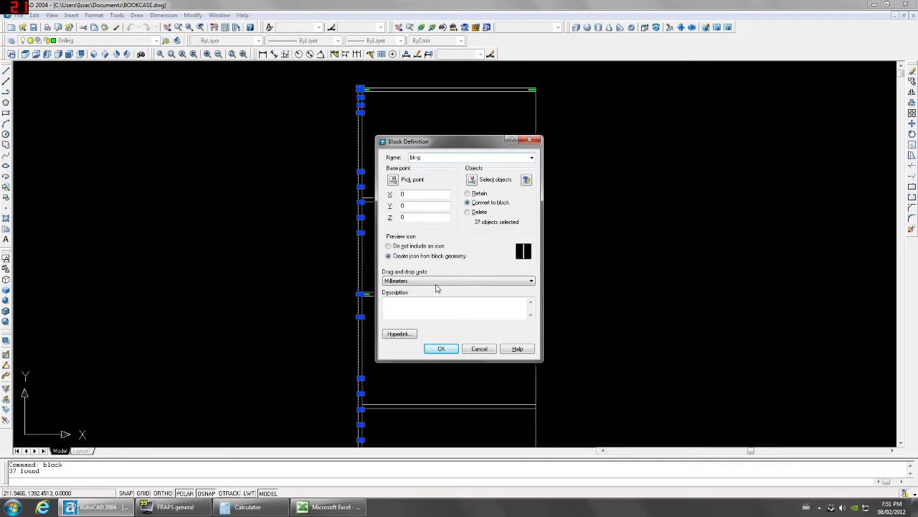
click(439, 349)
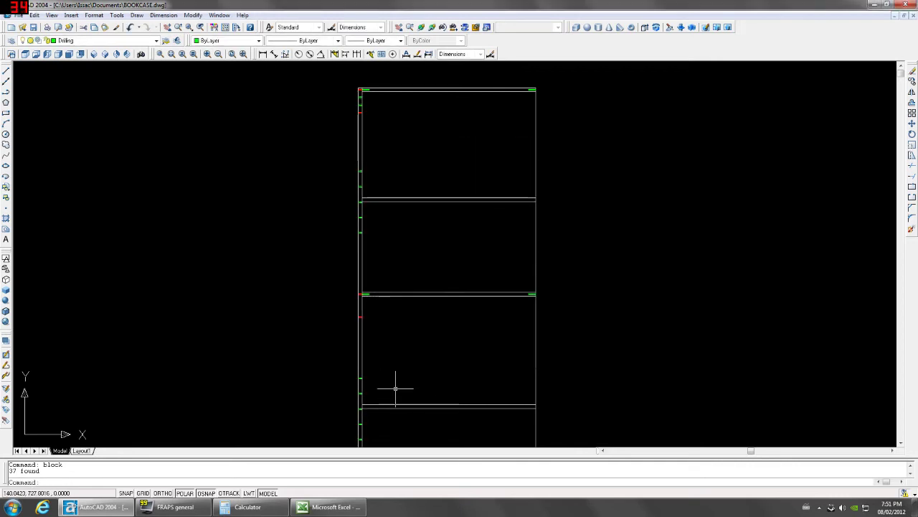
scroll(356, 310, down, 3)
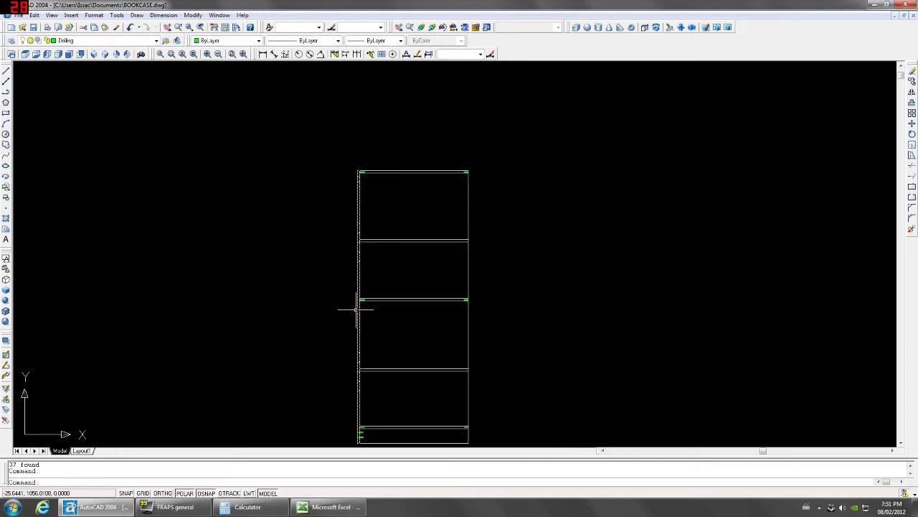
scroll(365, 390, up, 2)
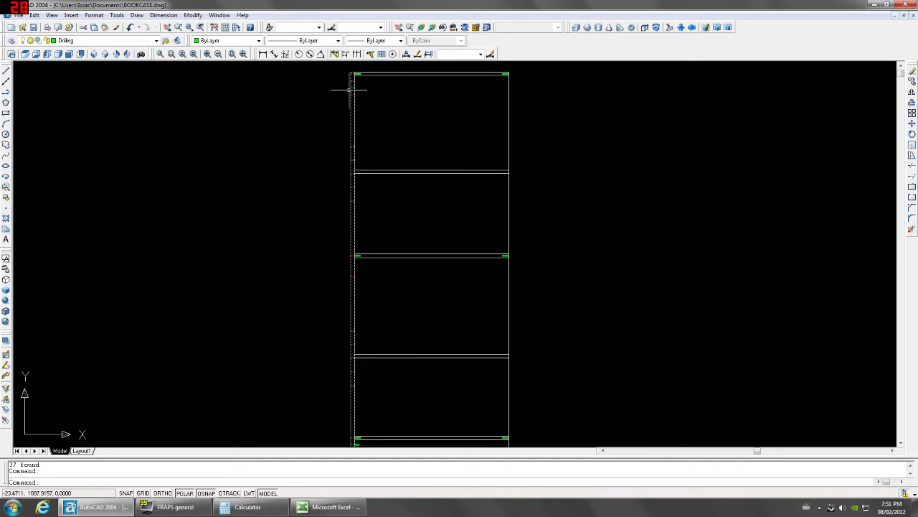
scroll(409, 275, down, 3)
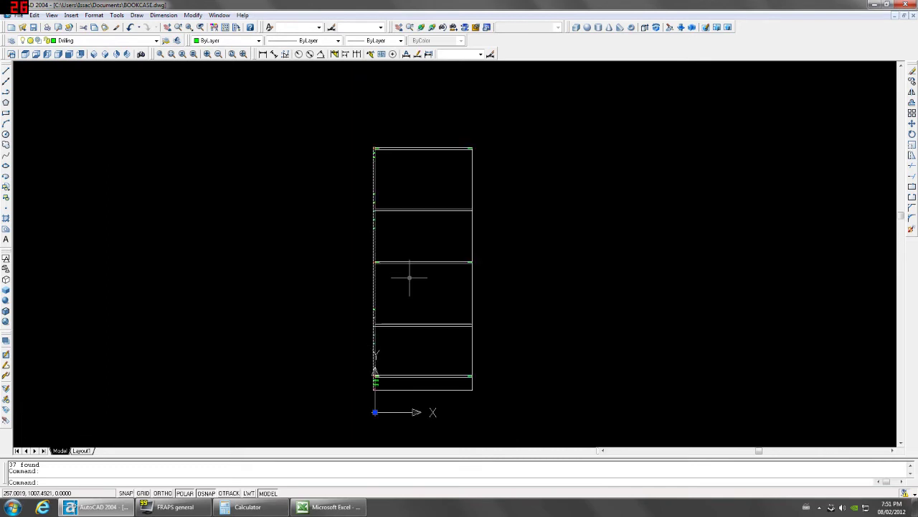
middle_drag(431, 355, 420, 332)
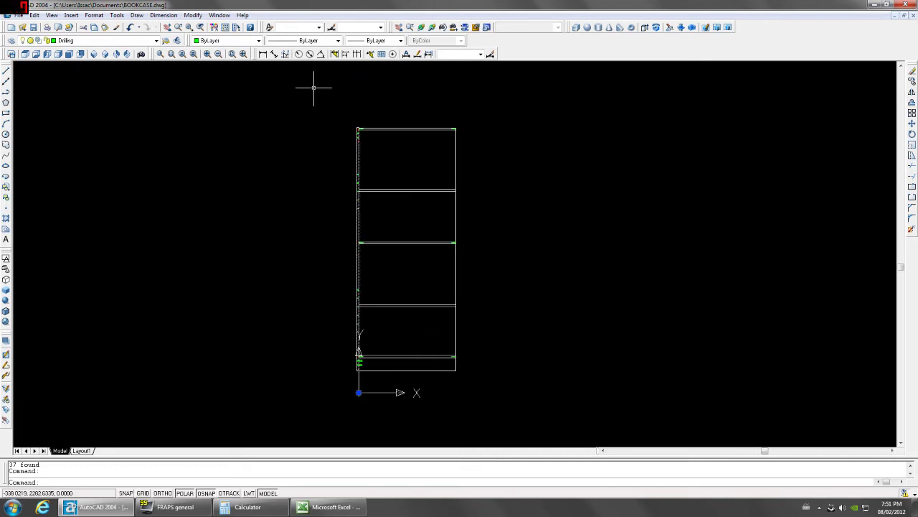
text(co)
key(Return)
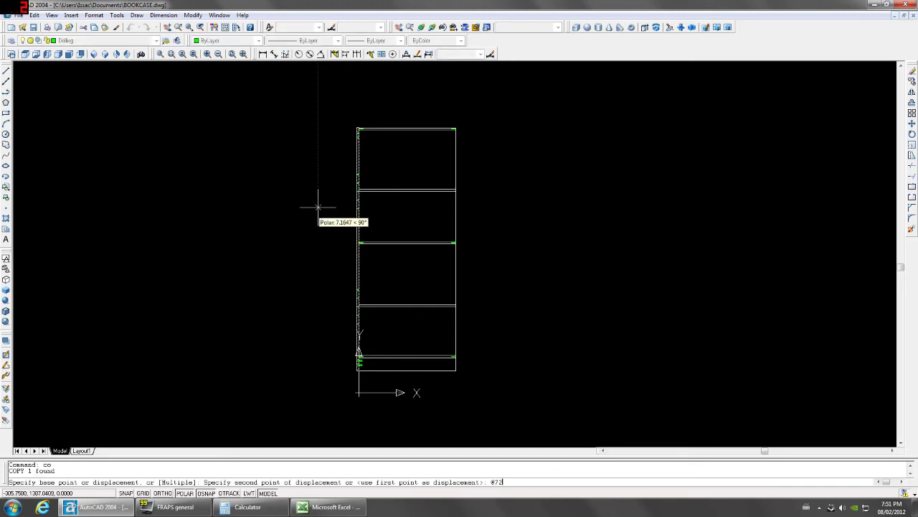
text(@725)
key(Return)
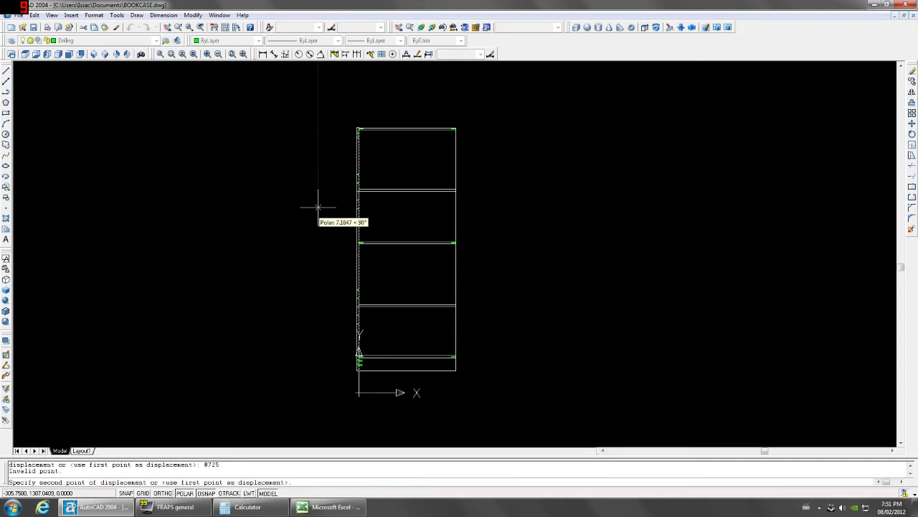
text(@725,0)
key(Return)
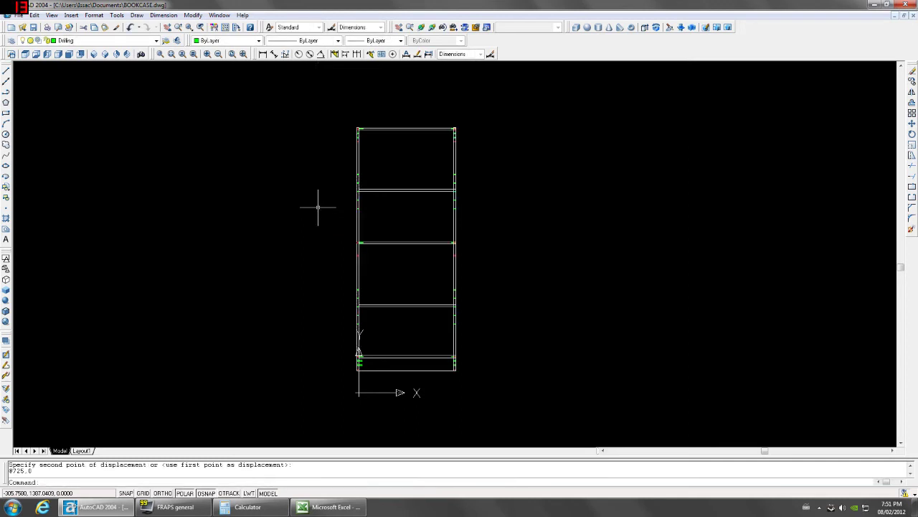
Rotate the copied block into place as the opposite side panel and show the right view.
scroll(438, 393, up, 3)
scroll(474, 323, up, 4)
scroll(498, 267, up, 2)
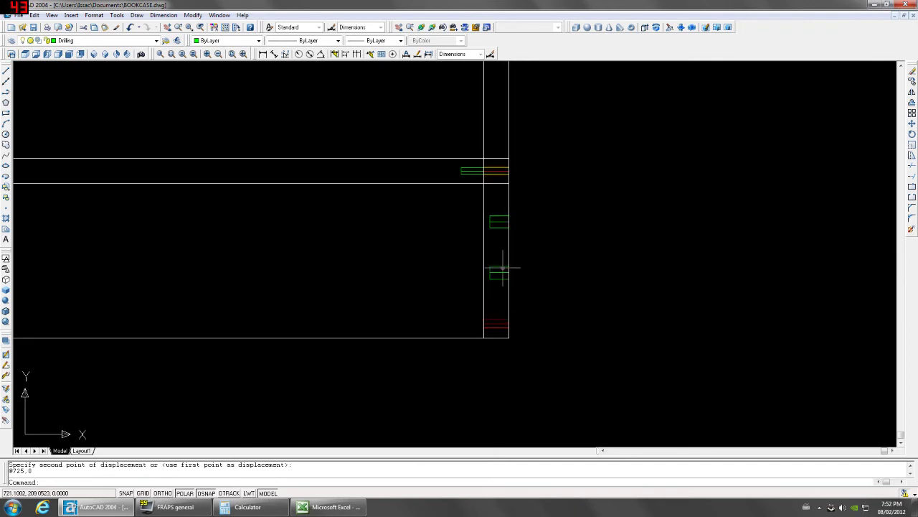
scroll(470, 308, down, 5)
scroll(478, 184, up, 2)
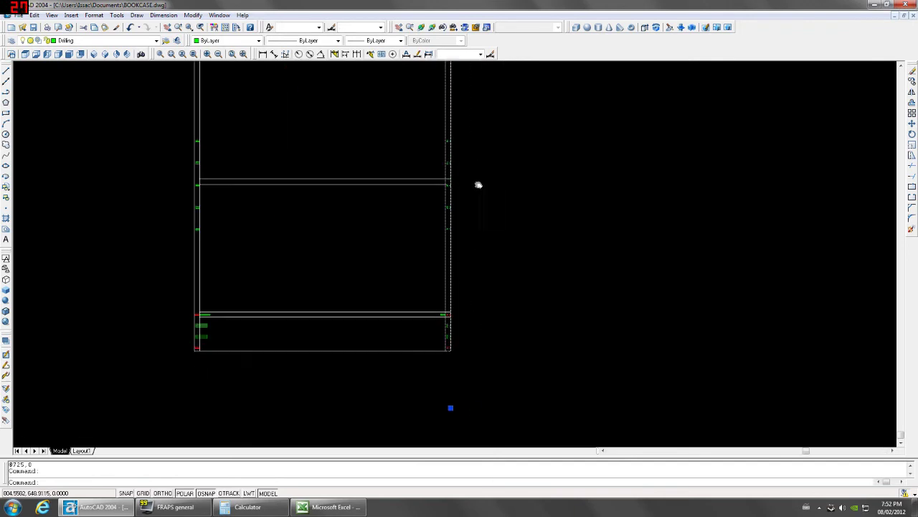
scroll(459, 287, up, 1)
text(ro)
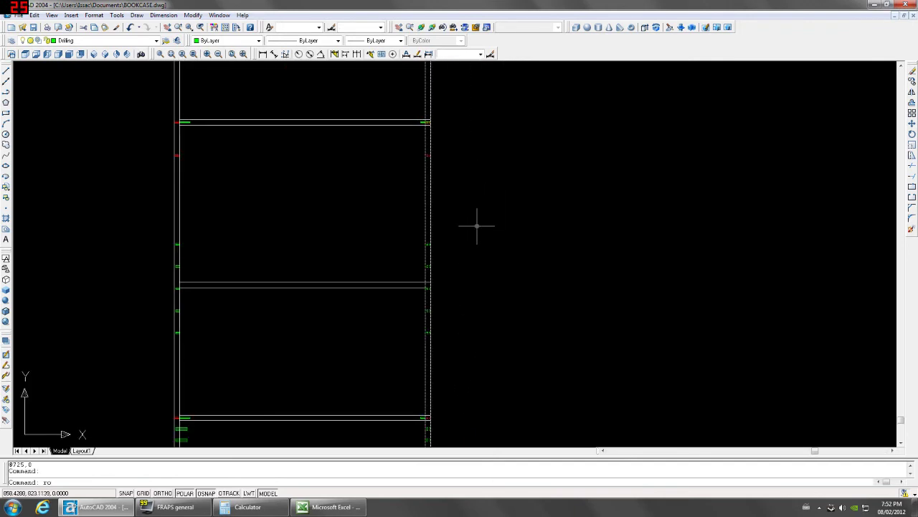
key(Return)
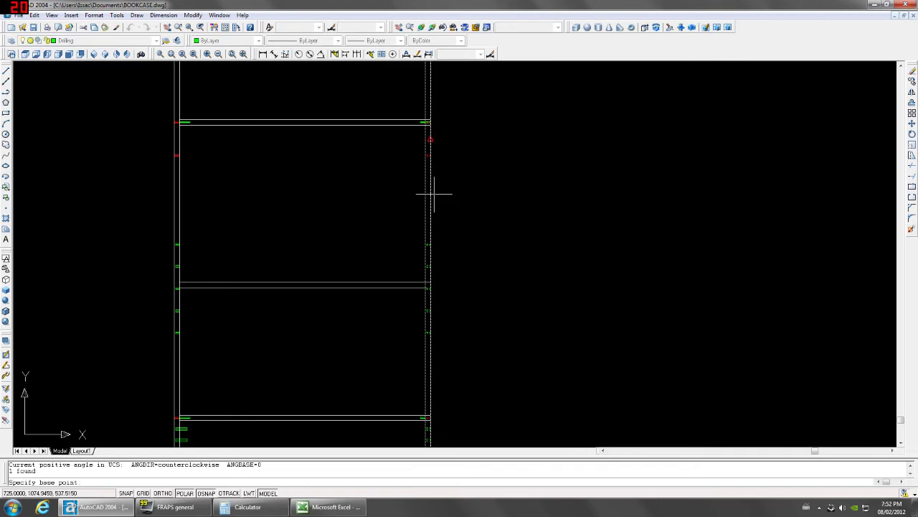
click(429, 138)
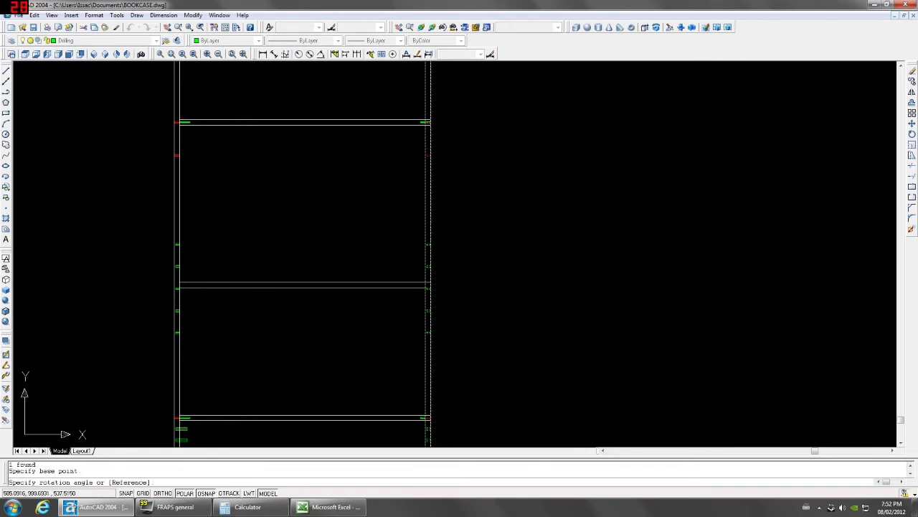
click(364, 138)
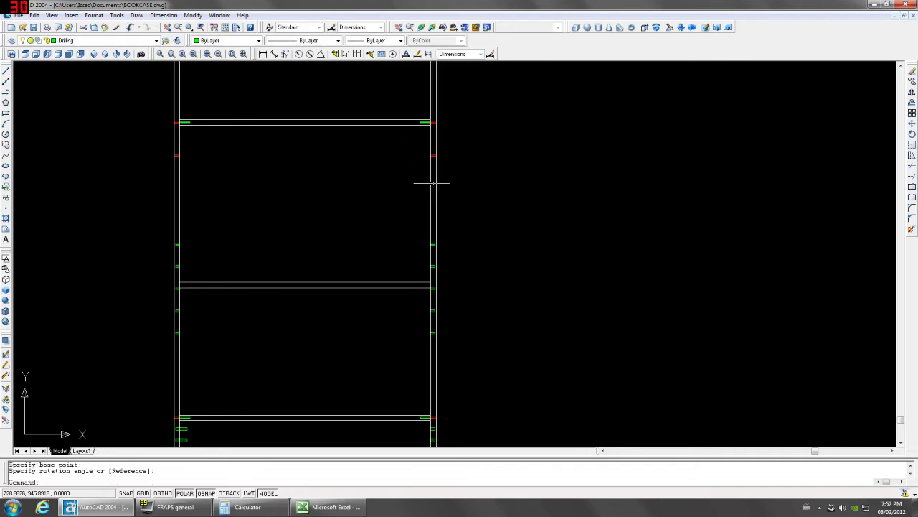
scroll(433, 185, down, 2)
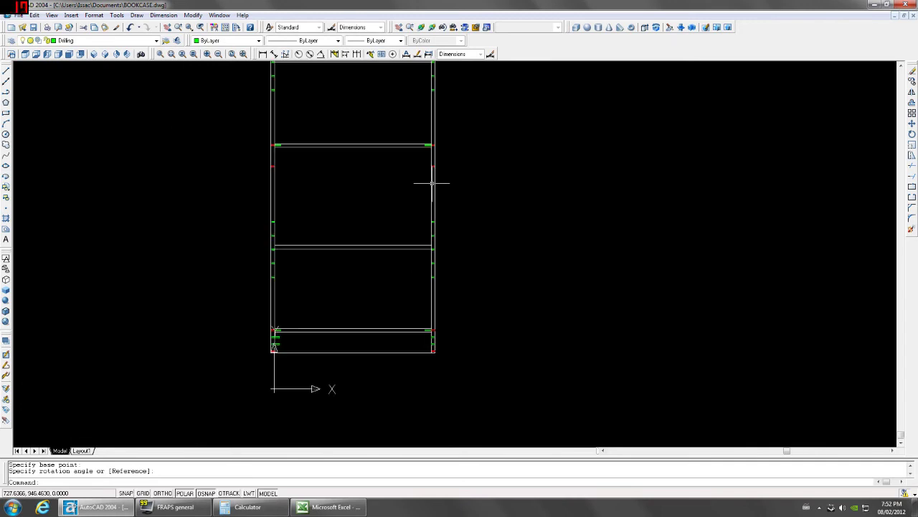
click(58, 54)
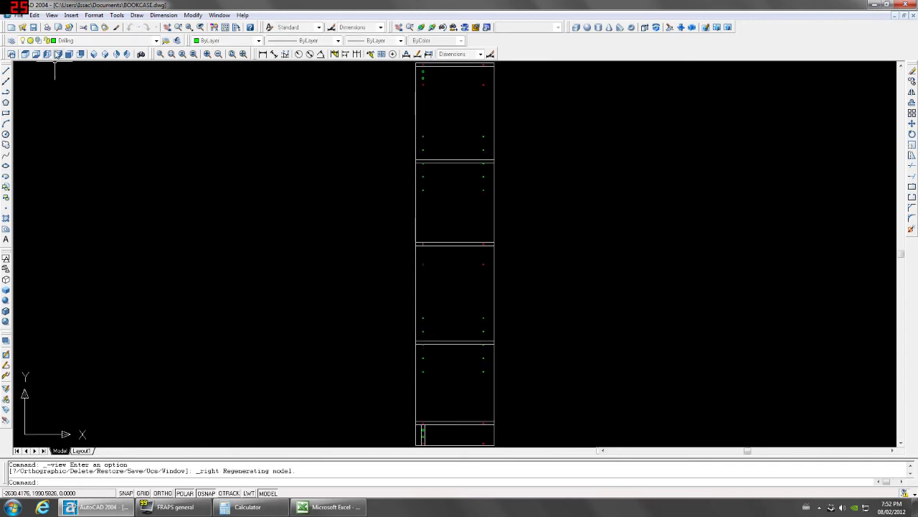
Move the top outline by @0,.5.
scroll(409, 164, up, 10)
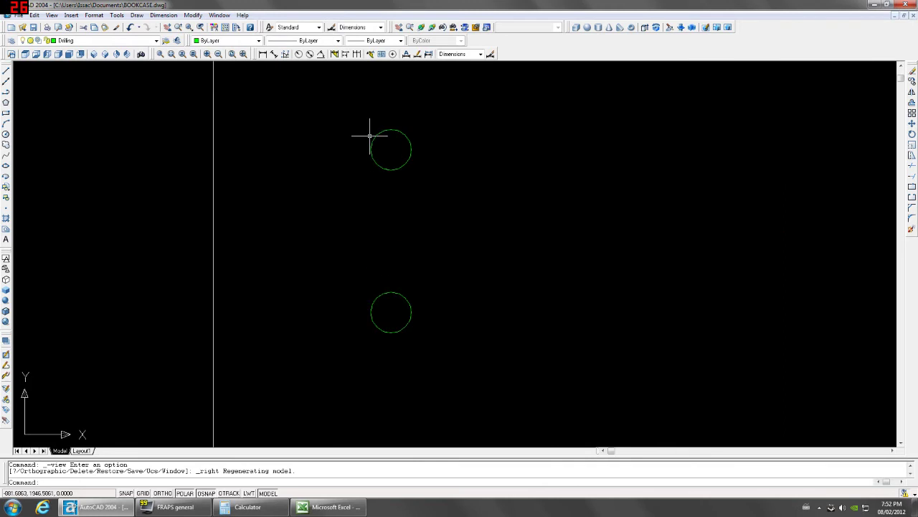
scroll(369, 136, down, 4)
scroll(371, 139, up, 3)
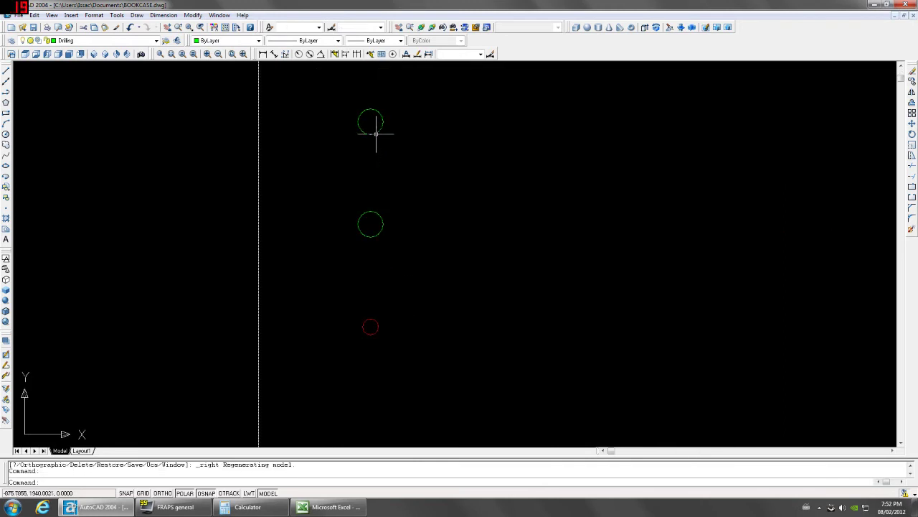
scroll(375, 134, down, 3)
text(m)
key(Return)
click(464, 200)
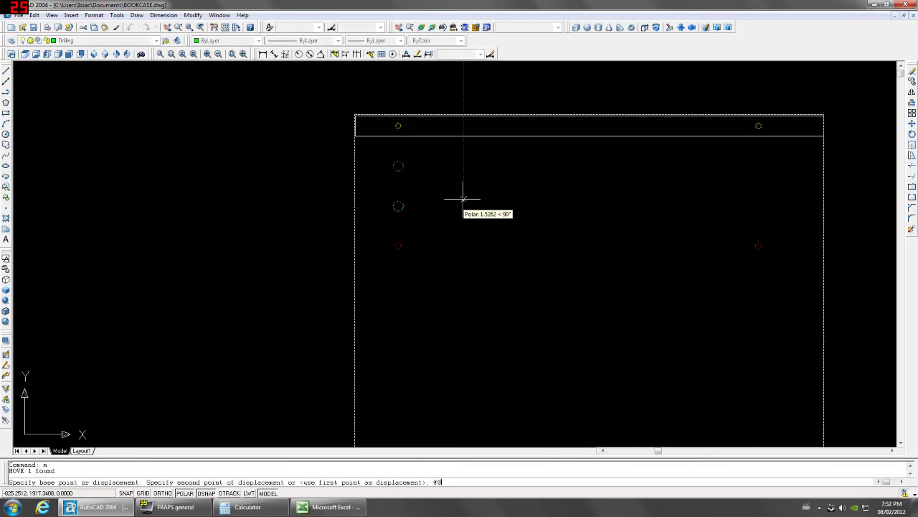
text(@0,.5)
key(Return)
Undo two stray zoom steps.
scroll(464, 196, up, 6)
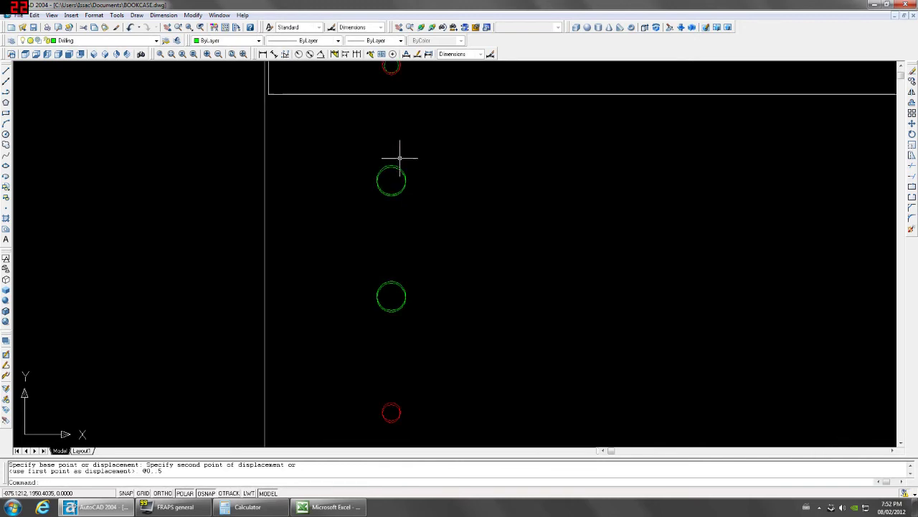
scroll(378, 167, down, 4)
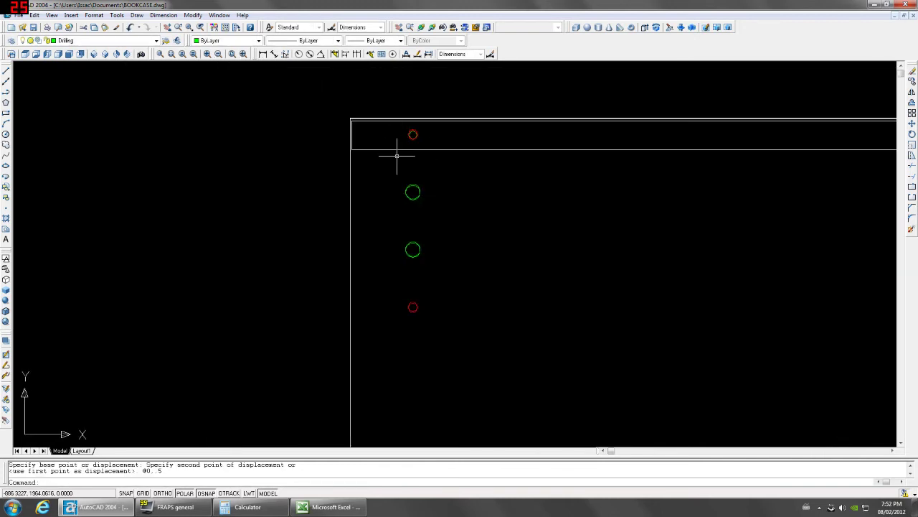
scroll(396, 155, down, 2)
scroll(449, 203, down, 4)
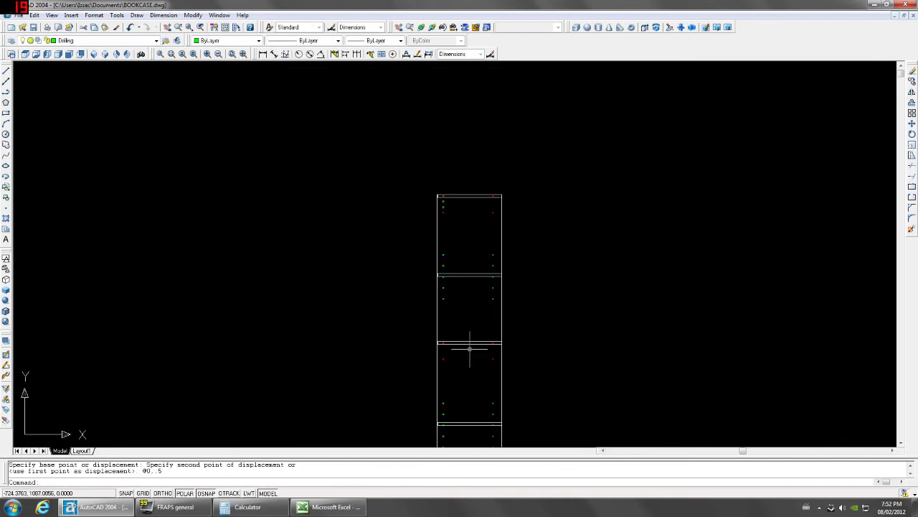
key(ctrl+z)
key(ctrl+z)
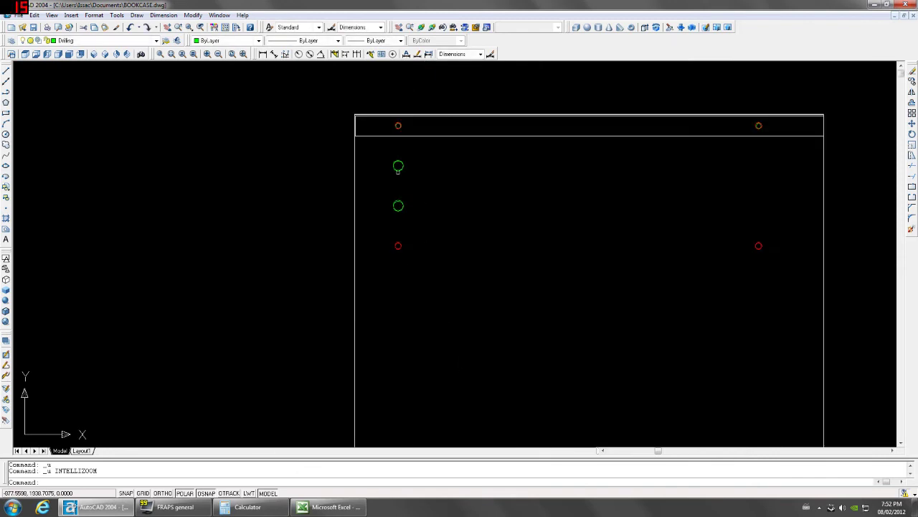
scroll(398, 168, up, 5)
key(ctrl+z)
key(ctrl+z)
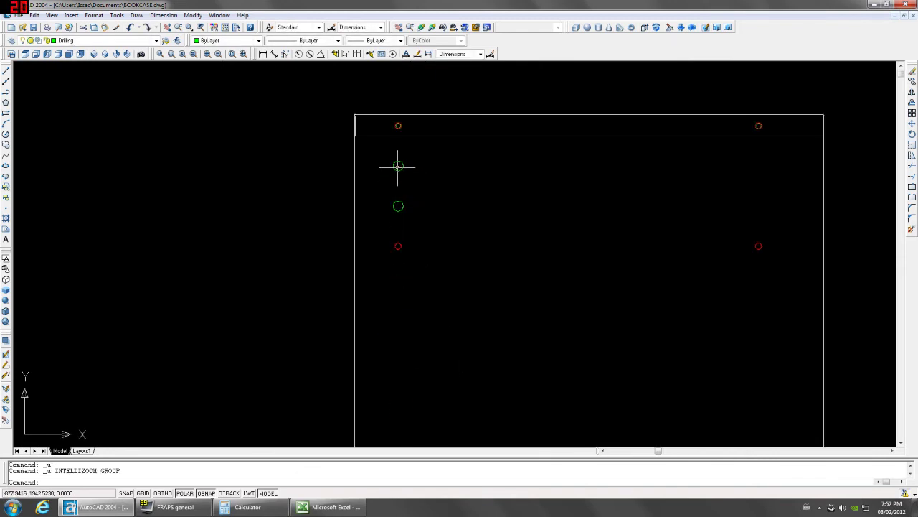
scroll(430, 301, down, 5)
scroll(398, 252, up, 5)
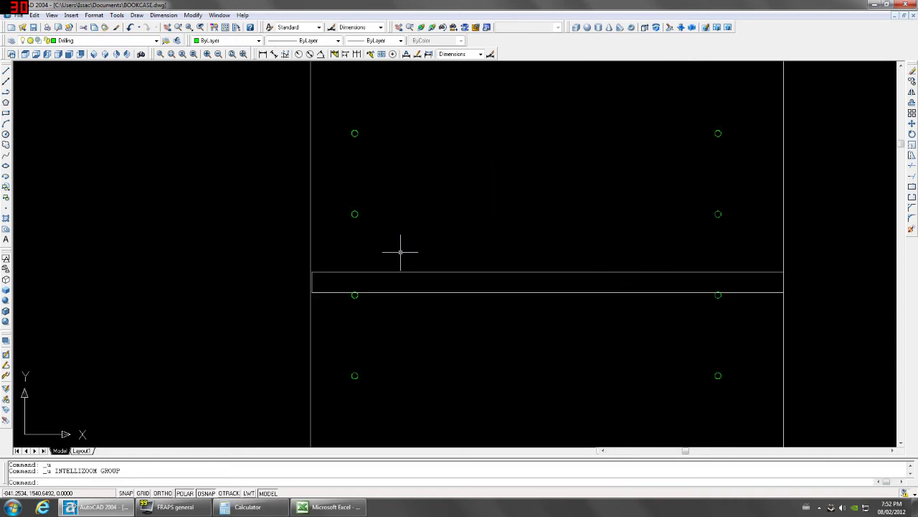
scroll(400, 252, down, 2)
scroll(400, 252, down, 3)
scroll(412, 297, up, 5)
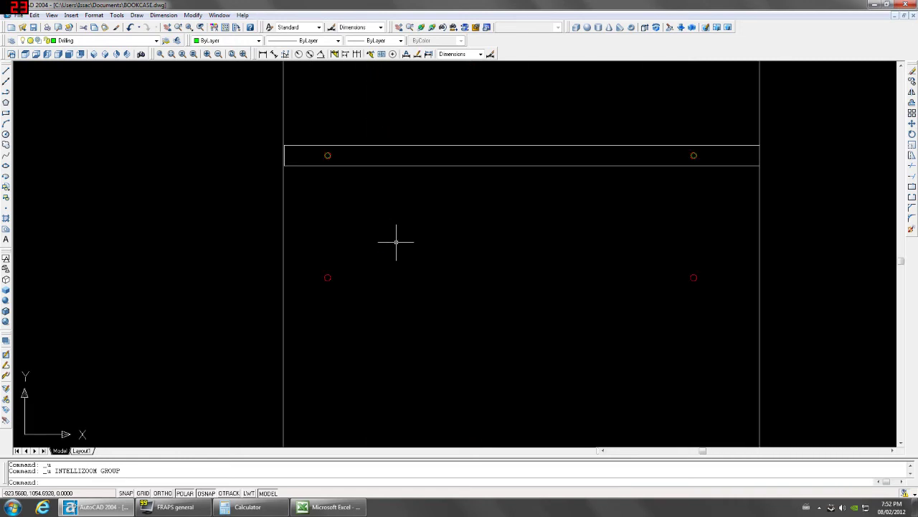
scroll(395, 242, down, 3)
Pan along the side panel, then show the bookcase in southwest isometric view.
middle_drag(395, 242, 406, 197)
scroll(390, 289, up, 3)
scroll(389, 289, down, 3)
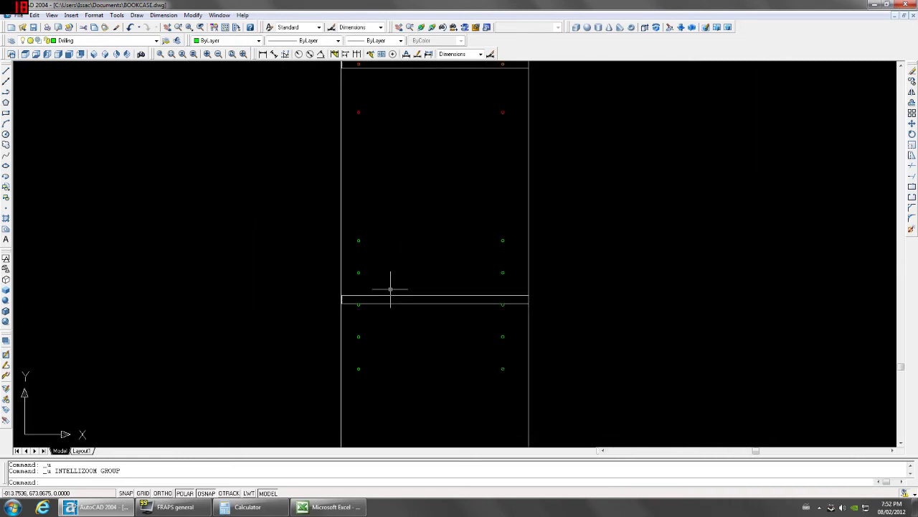
middle_drag(390, 290, 406, 171)
scroll(392, 340, up, 5)
scroll(394, 342, down, 2)
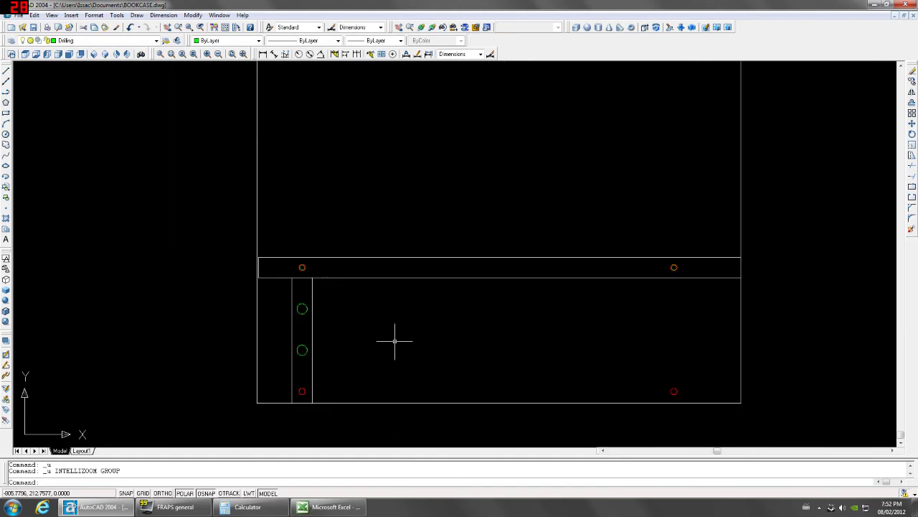
scroll(394, 343, down, 2)
click(93, 54)
Select the two middle dowels at the left shelf joint.
scroll(502, 251, up, 5)
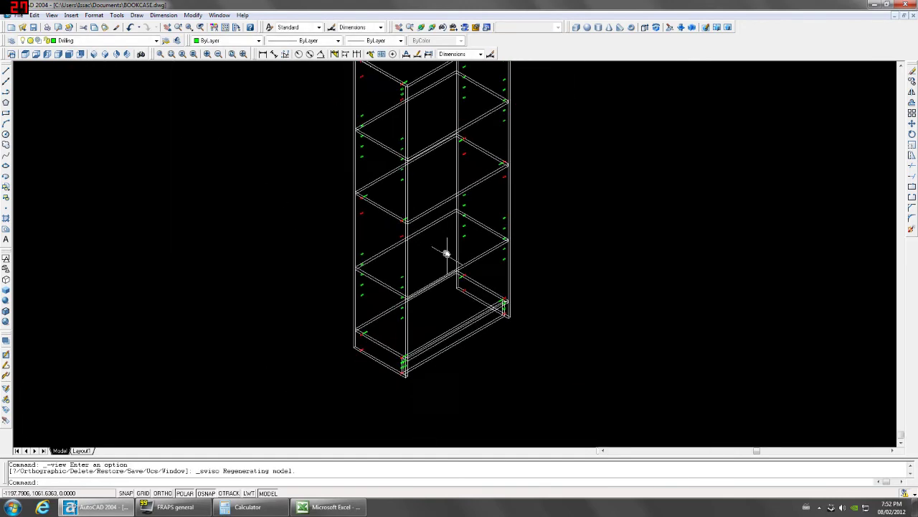
click(417, 344)
click(323, 384)
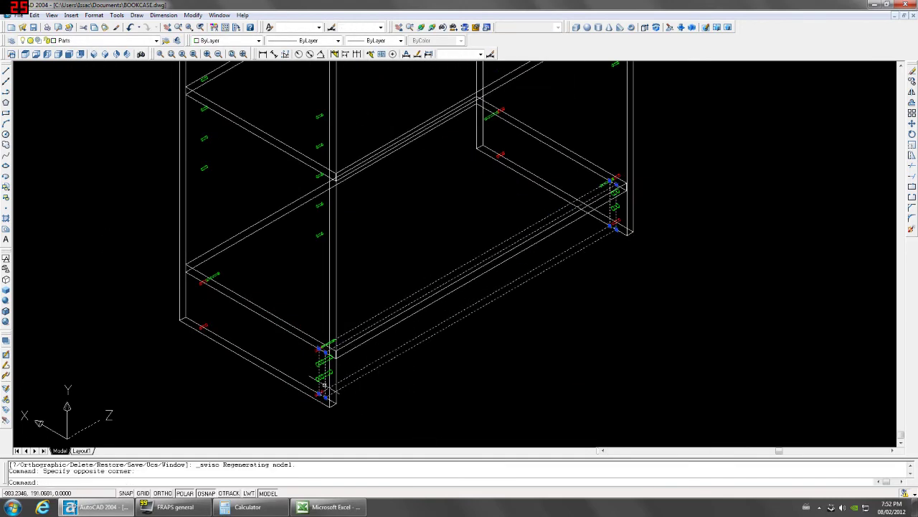
scroll(322, 384, up, 6)
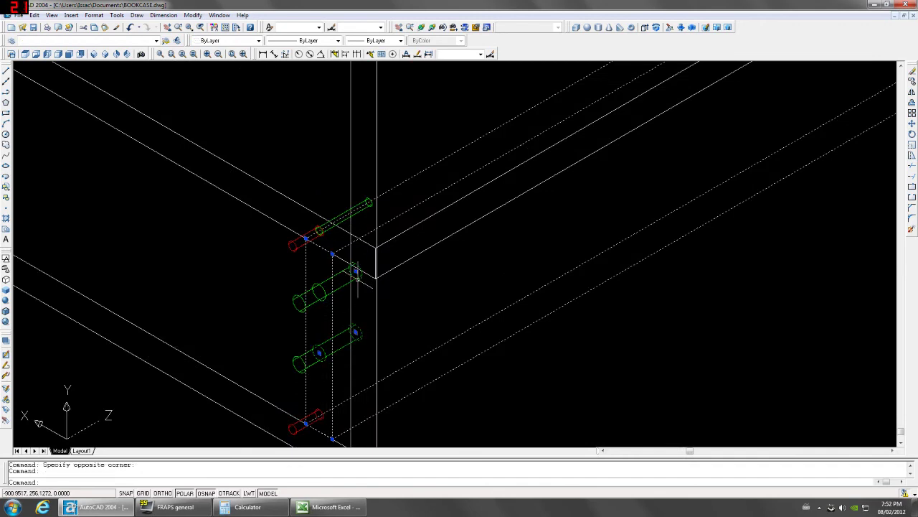
scroll(380, 351, down, 6)
middle_drag(395, 375, 656, 263)
scroll(789, 136, up, 4)
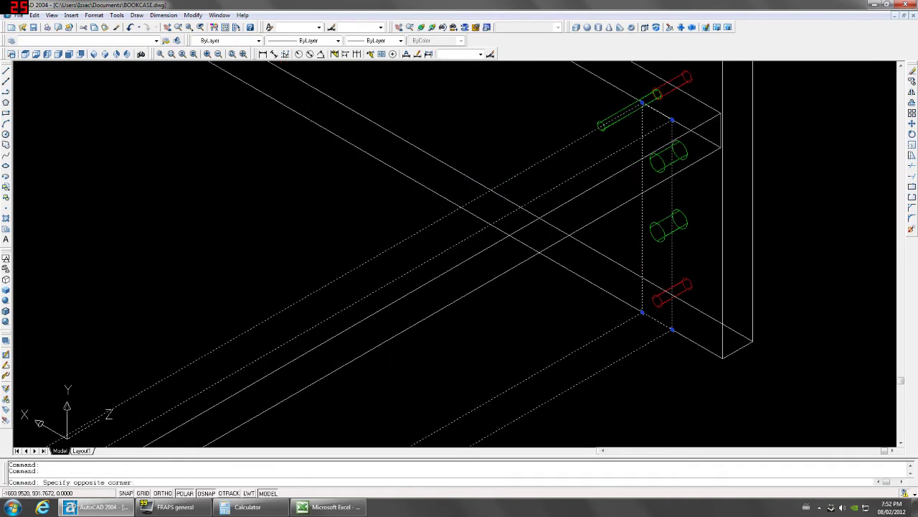
click(651, 237)
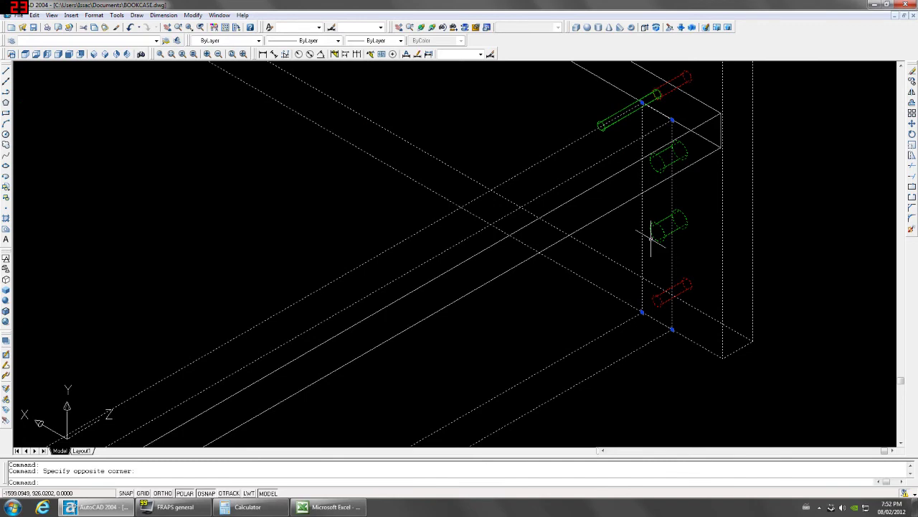
scroll(650, 237, down, 3)
key(Escape)
key(Escape)
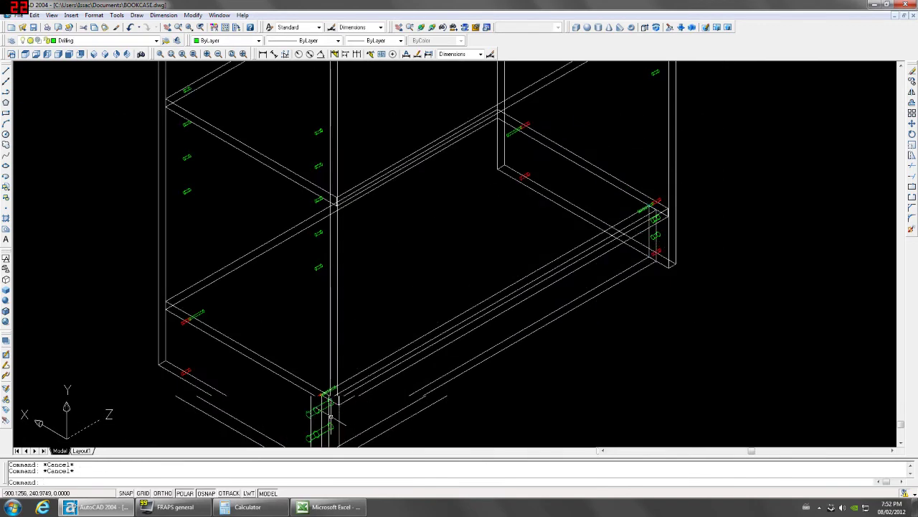
scroll(315, 402, up, 4)
middle_drag(330, 439, 336, 363)
click(341, 363)
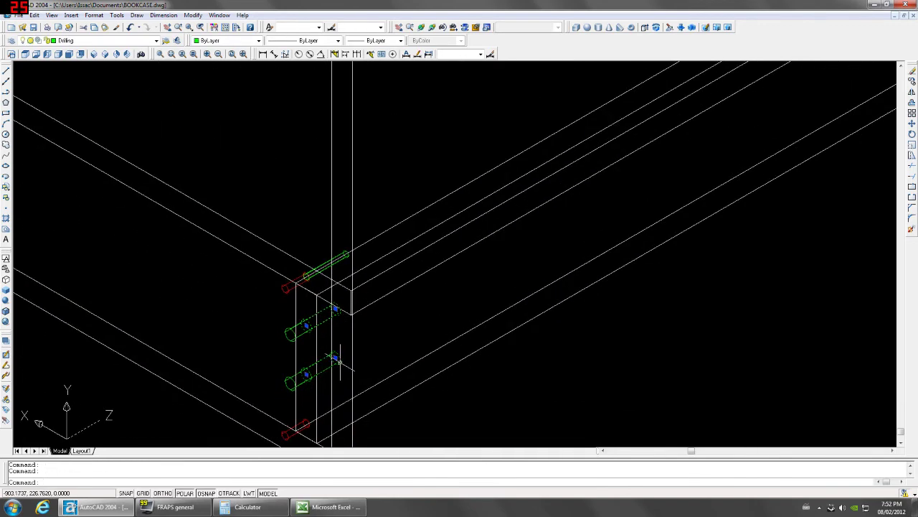
Copy the two middle dowels across to the right shelf joint.
text(co)
key(Return)
click(340, 335)
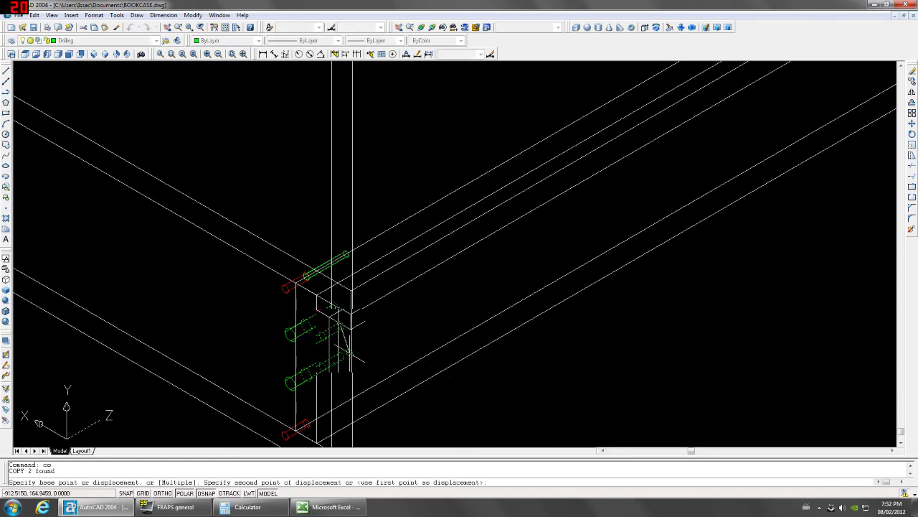
scroll(340, 336, down, 3)
scroll(684, 185, up, 3)
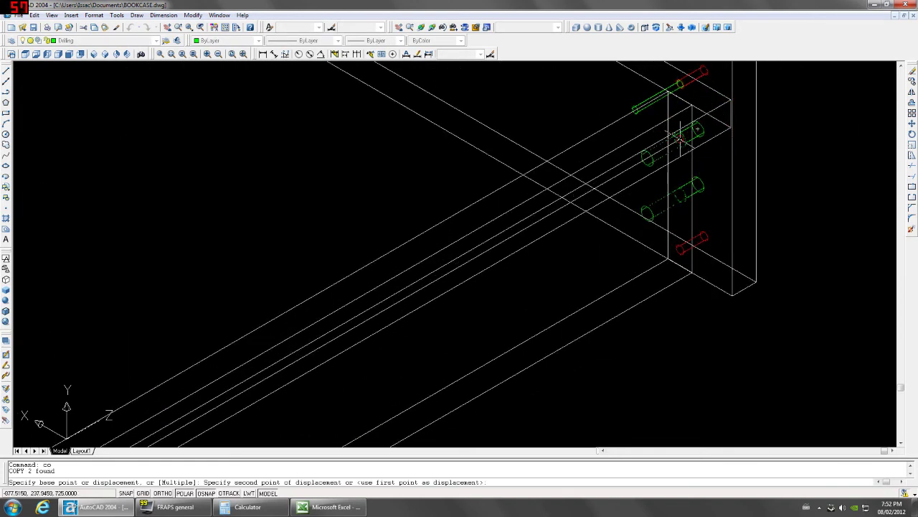
click(646, 221)
Combine the joint's five drilling parts into the block bk-r.
click(646, 223)
click(647, 162)
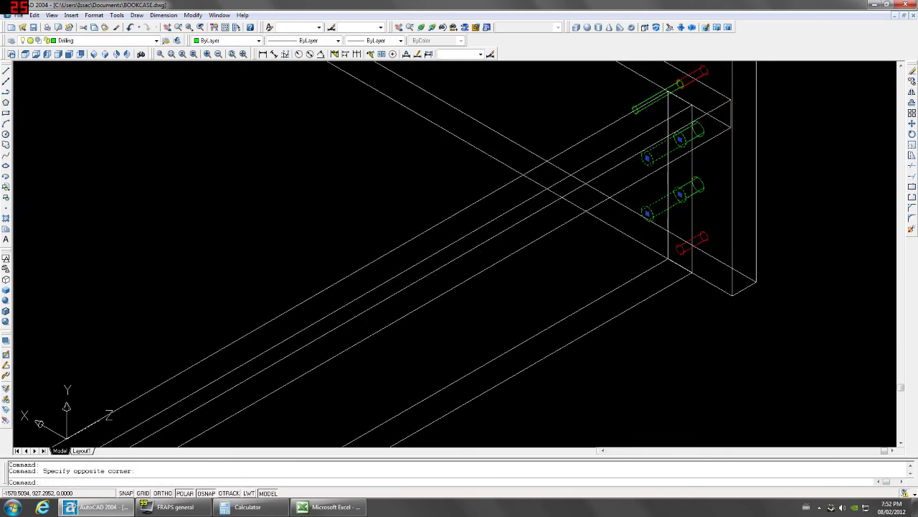
click(588, 305)
click(585, 310)
scroll(584, 311, down, 4)
scroll(354, 410, up, 5)
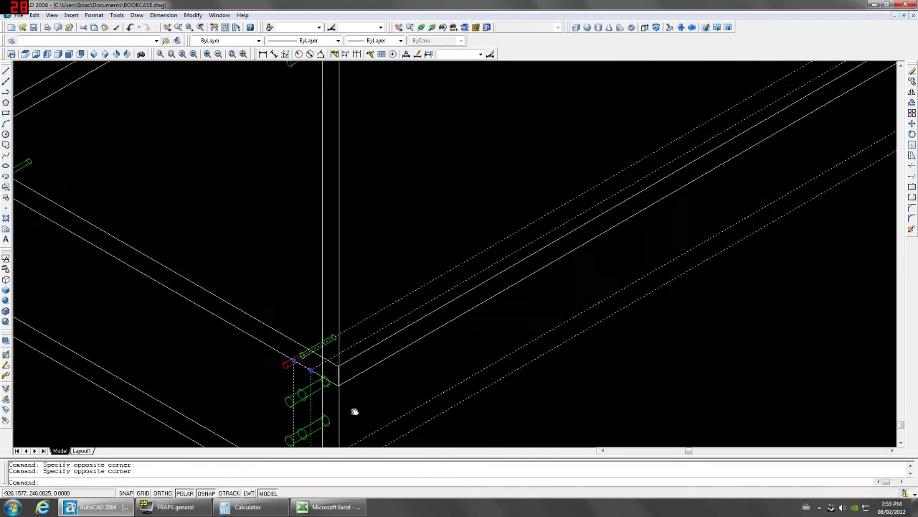
click(342, 364)
click(342, 323)
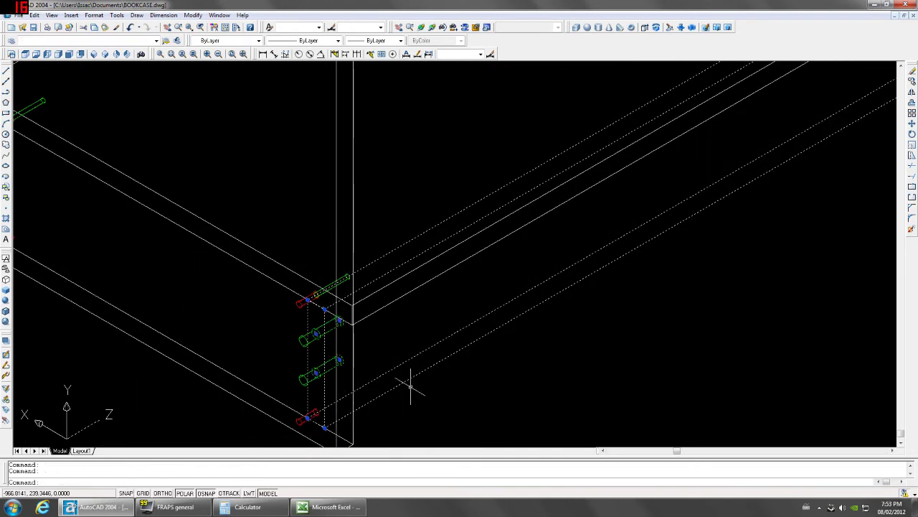
text(block)
key(Return)
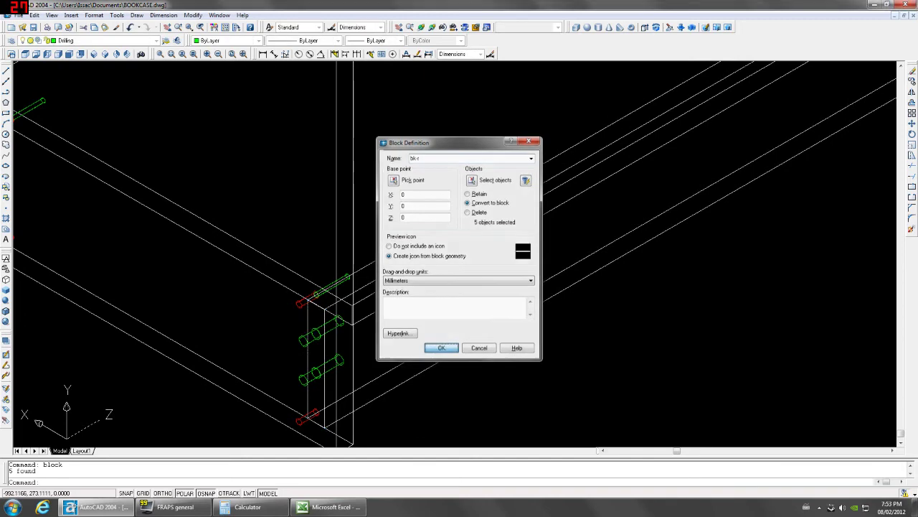
click(441, 349)
scroll(410, 369, down, 5)
scroll(470, 204, down, 4)
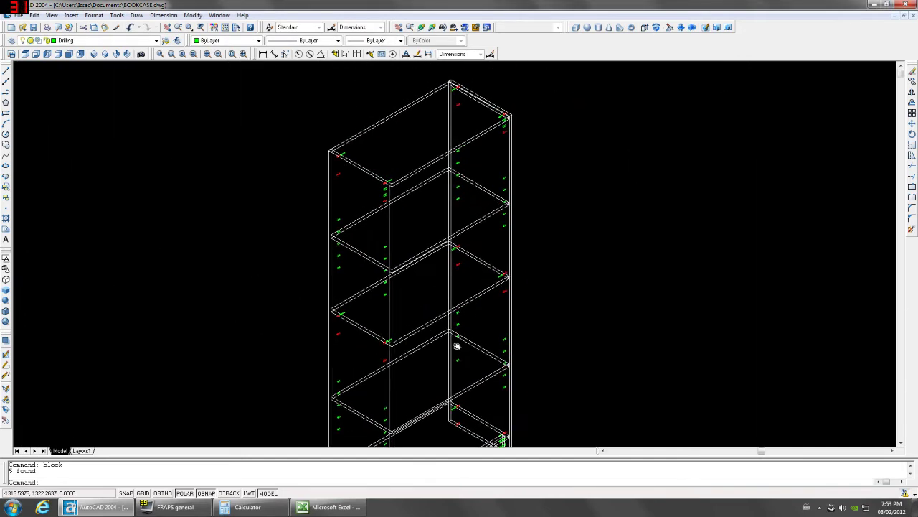
Switch to Front view and make Backpanel the current layer.
click(68, 54)
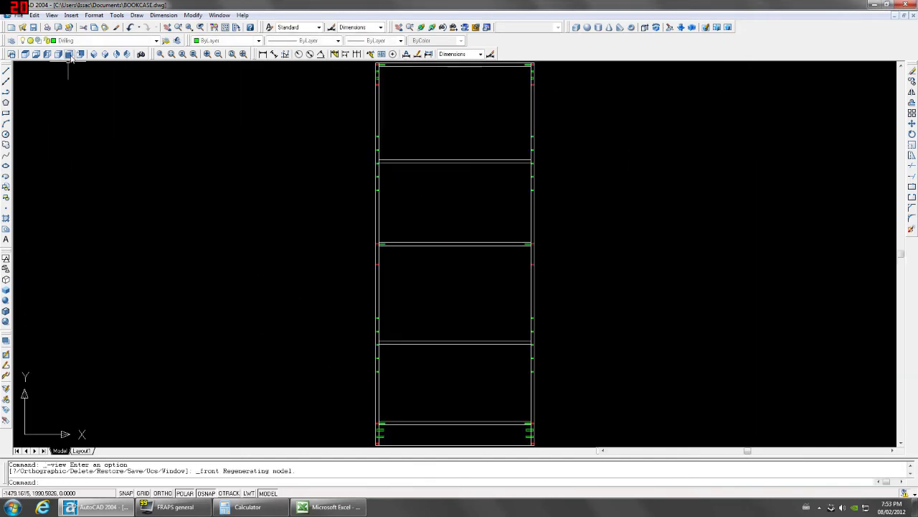
click(156, 41)
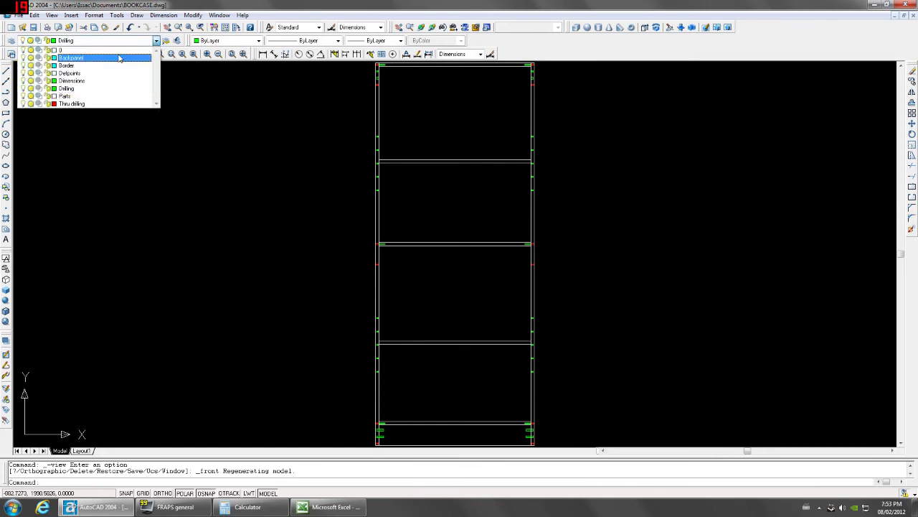
click(123, 58)
Start a rectangle with its first corner offset @-15,-1 from the top-left corner.
middle_drag(143, 86, 57, 173)
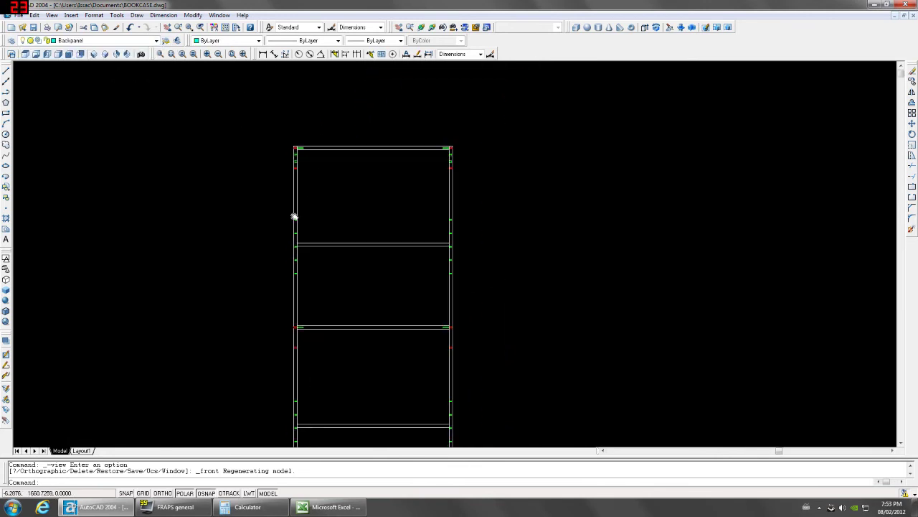
click(5, 113)
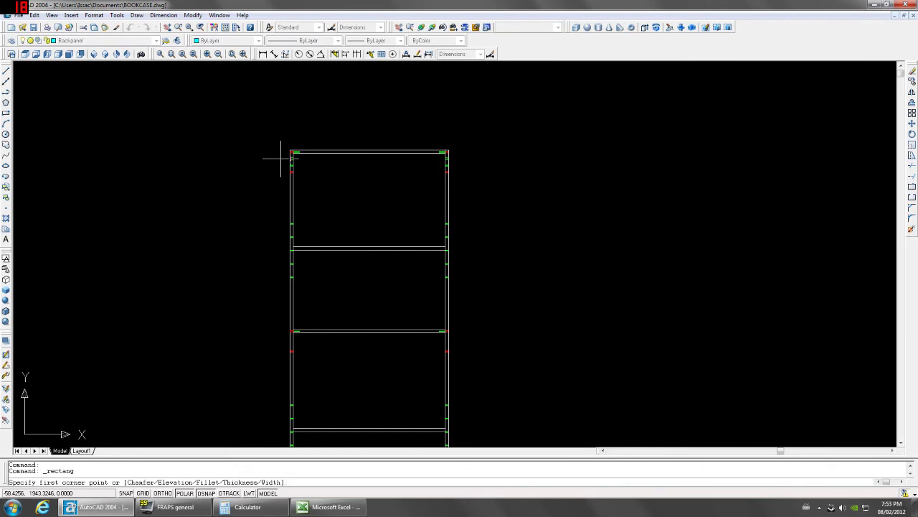
scroll(280, 159, up, 8)
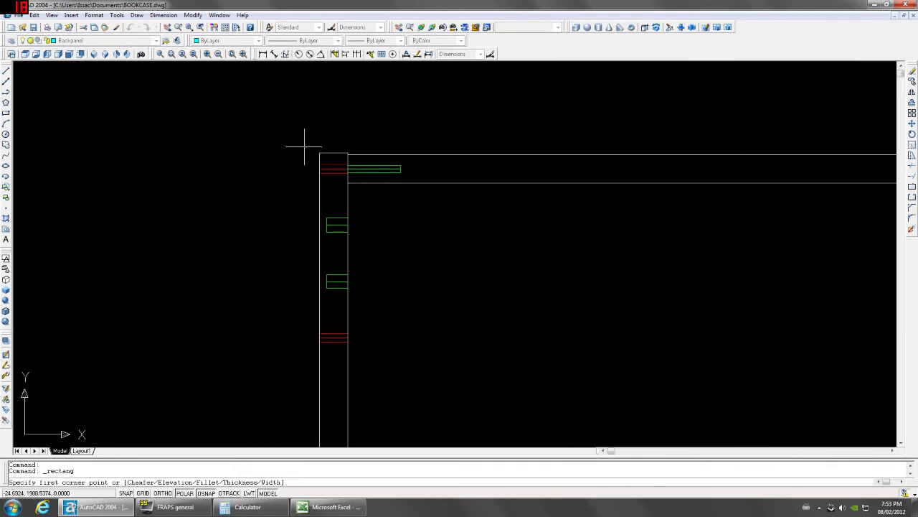
text(from)
key(Return)
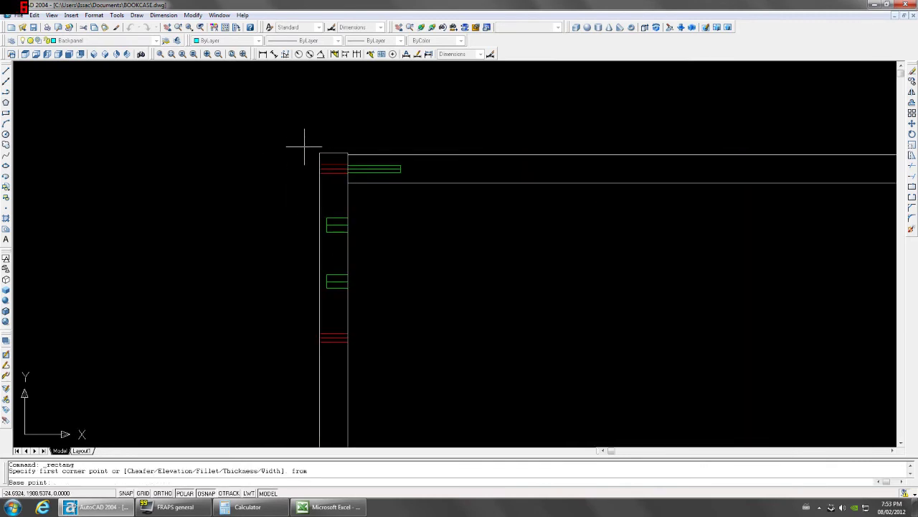
scroll(304, 148, up, 3)
click(365, 156)
text(@-15)
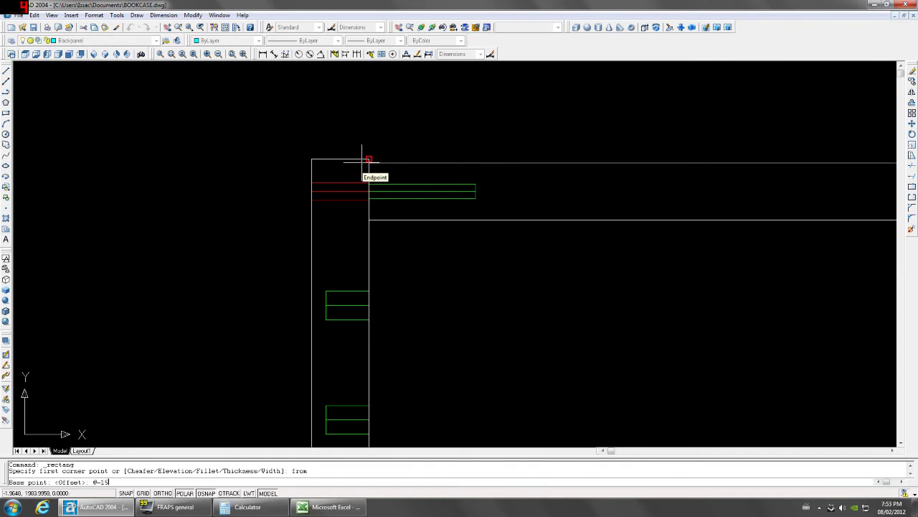
text(,-1)
key(Return)
scroll(364, 157, down, 5)
scroll(510, 294, up, 3)
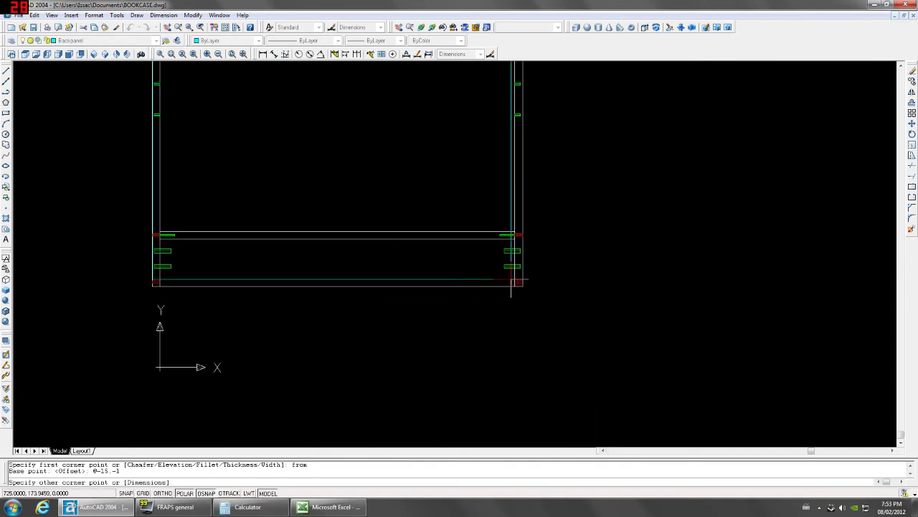
text(from)
key(Return)
scroll(559, 224, up, 2)
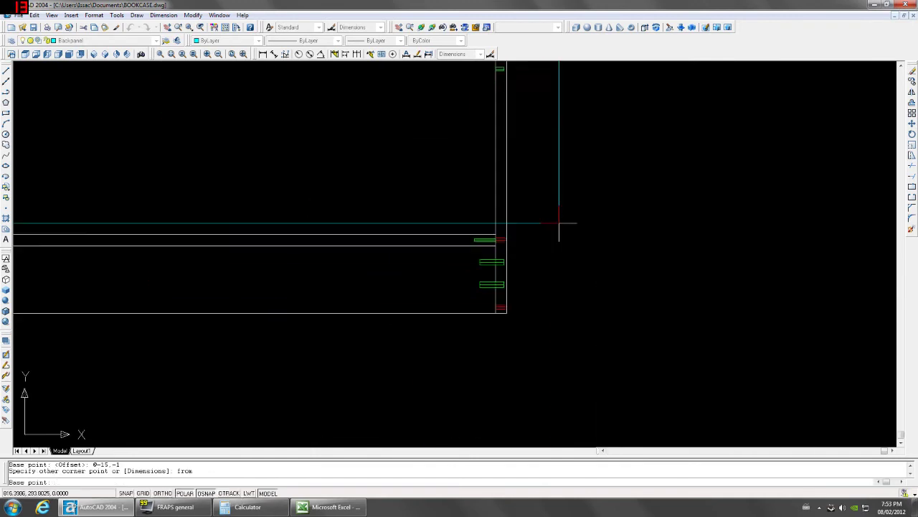
scroll(559, 223, up, 2)
click(372, 285)
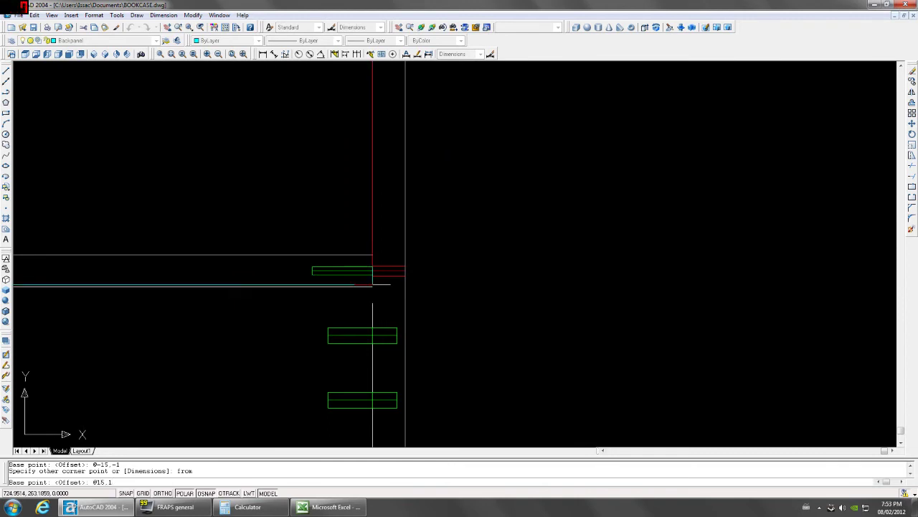
text(@15,1)
key(Return)
Extrude the rectangle 1.8 high into the back panel.
text(ext)
key(Return)
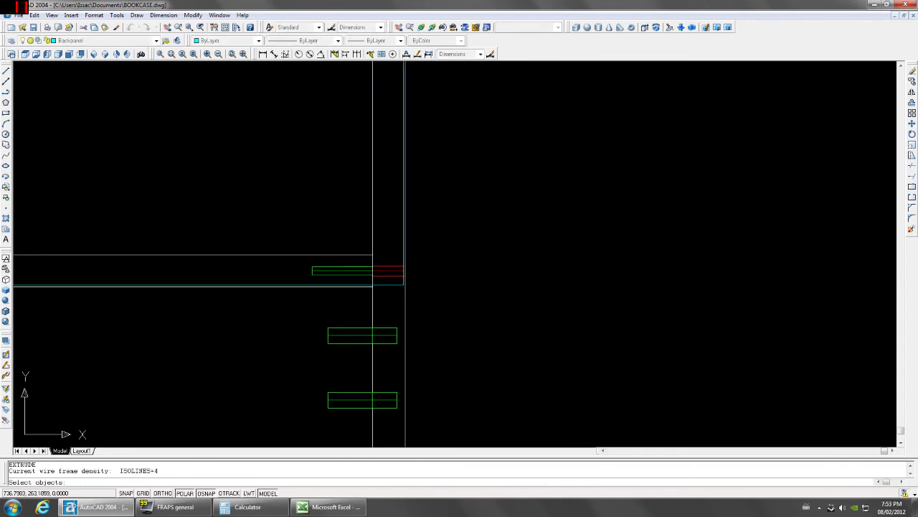
click(411, 279)
click(390, 287)
key(Return)
text(1.8)
key(Return)
key(Return)
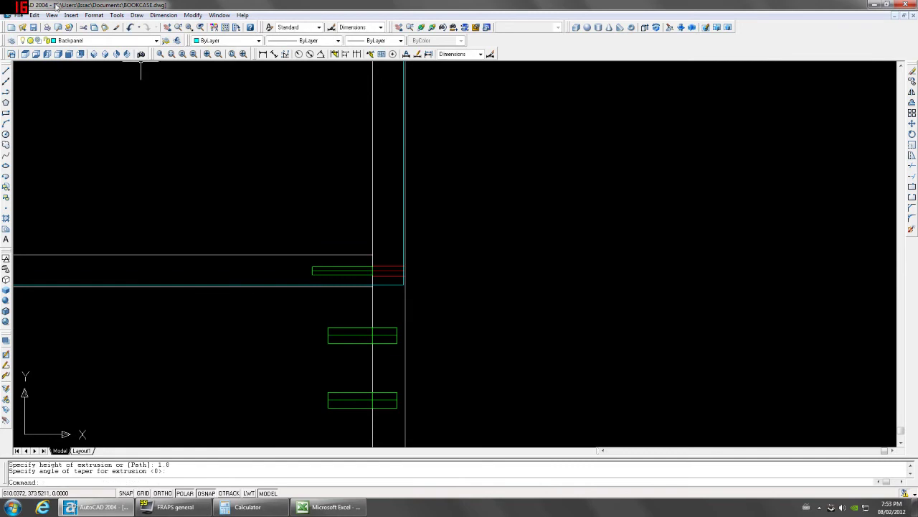
In Top view, mirror the back panel while keeping the original.
click(25, 54)
scroll(208, 262, up, 4)
click(208, 261)
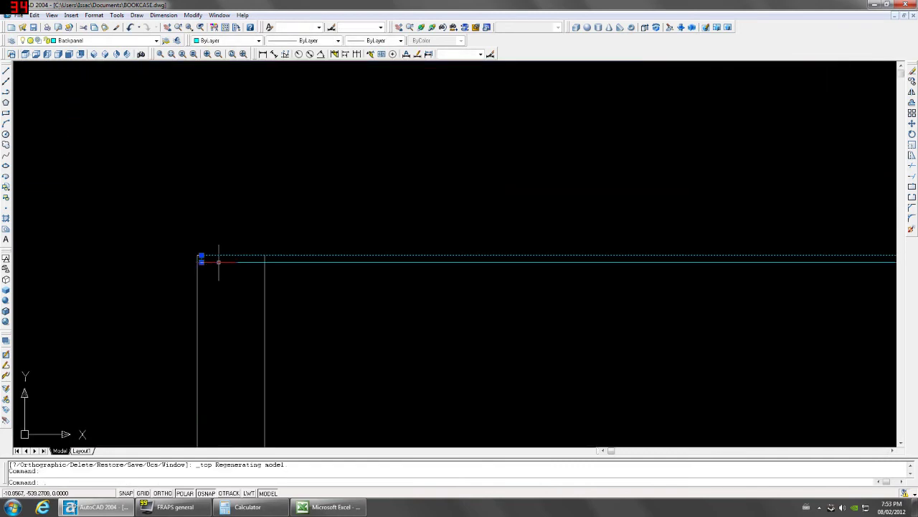
text(mi)
key(Return)
click(201, 255)
click(177, 254)
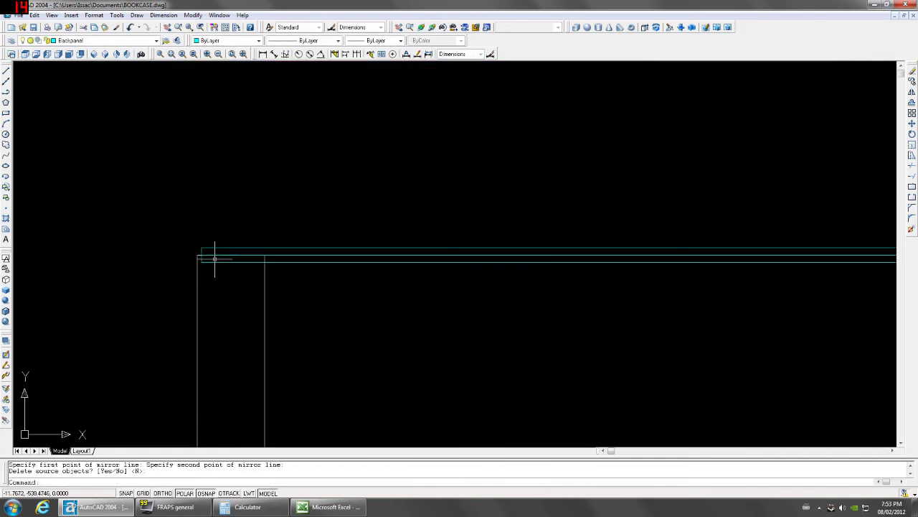
key(Return)
Switch to the SW Isometric view and save BOOKCASE.dwg.
click(93, 54)
click(33, 27)
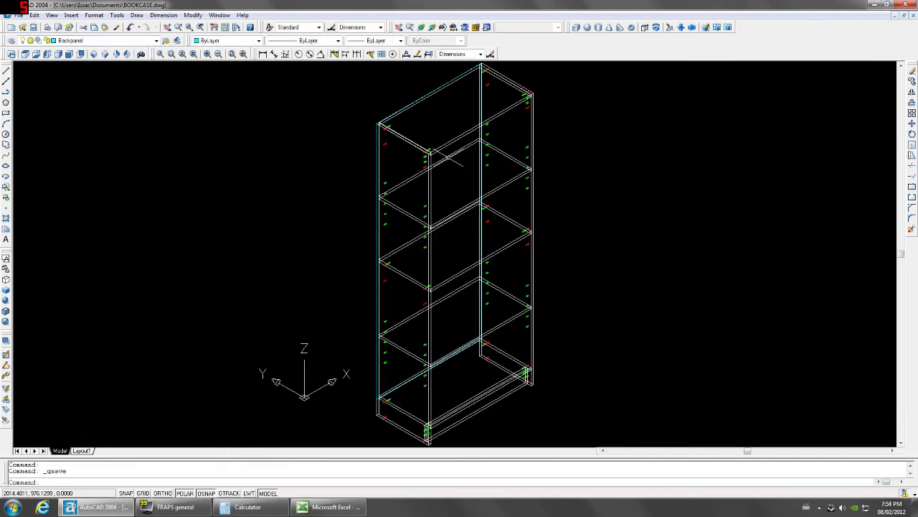
click(402, 210)
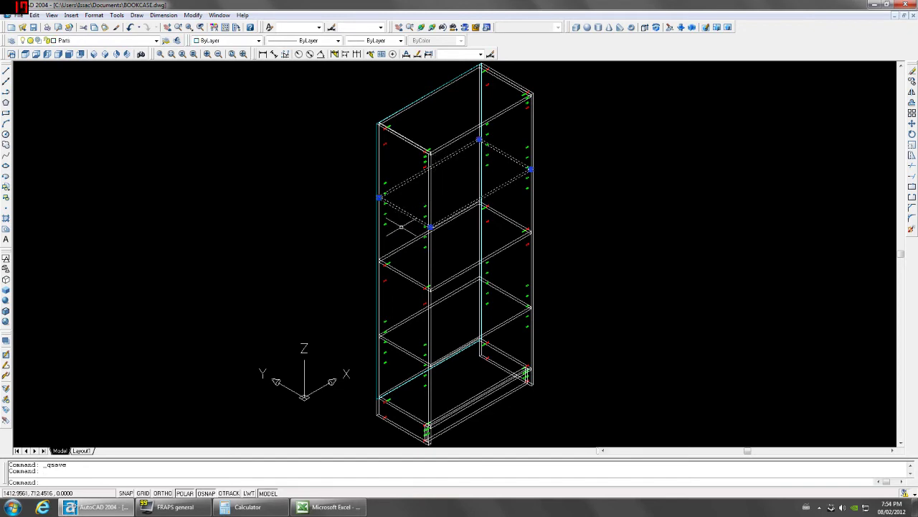
scroll(401, 227, up, 5)
scroll(379, 219, down, 2)
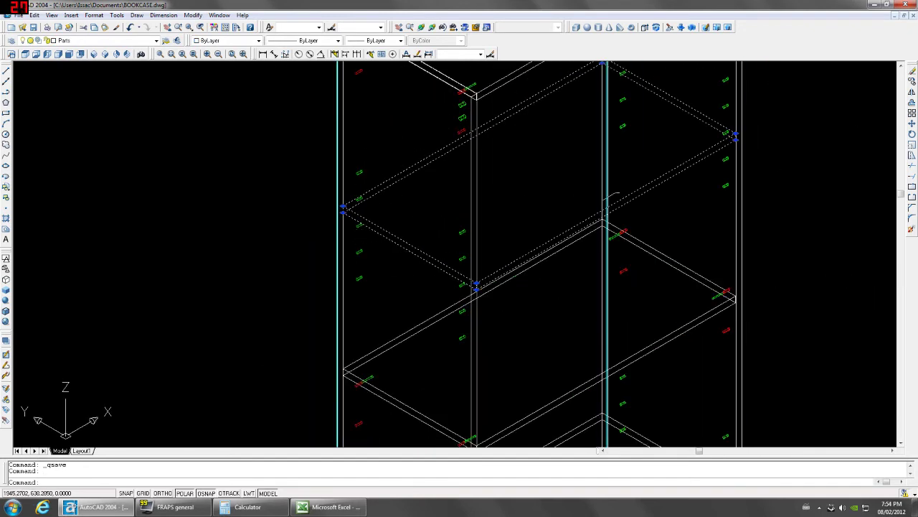
Clear the selection, fit the whole bookcase in view and save it.
scroll(637, 196, down, 2)
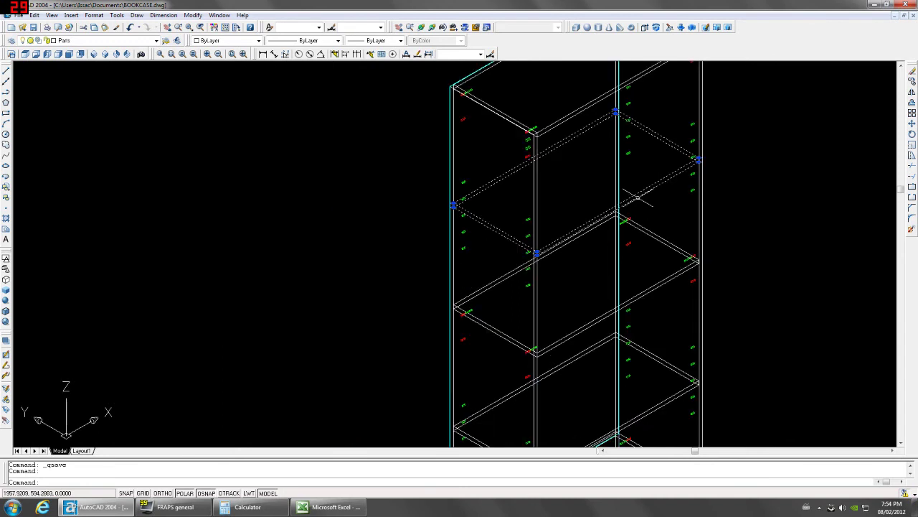
key(Escape)
key(Escape)
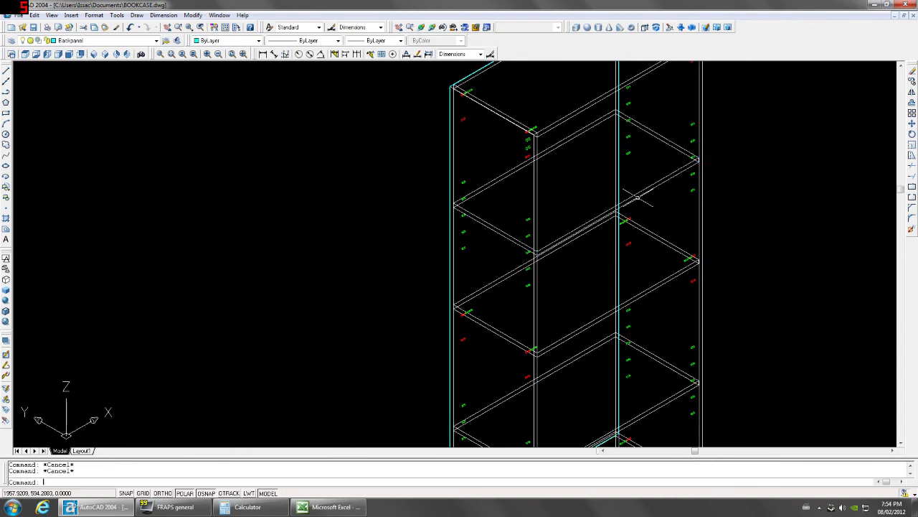
scroll(636, 197, down, 2)
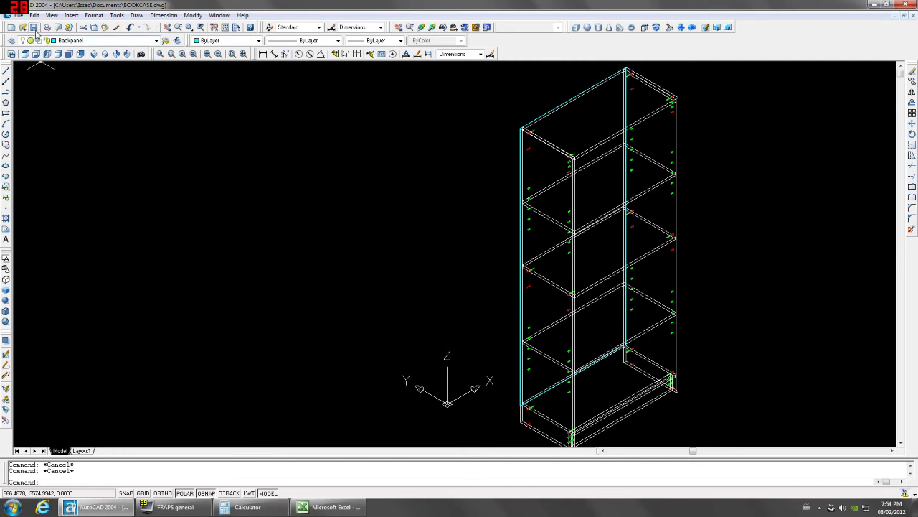
click(34, 28)
middle_click(351, 154)
middle_click(352, 155)
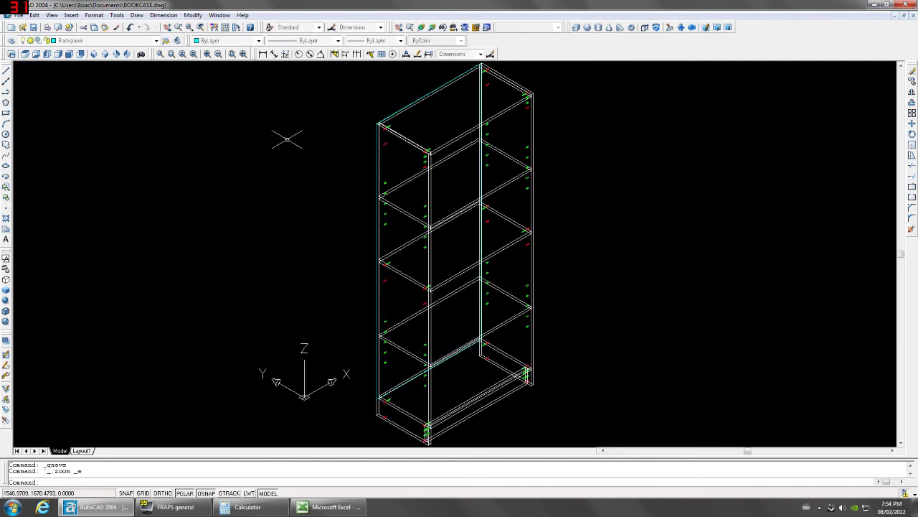
click(34, 28)
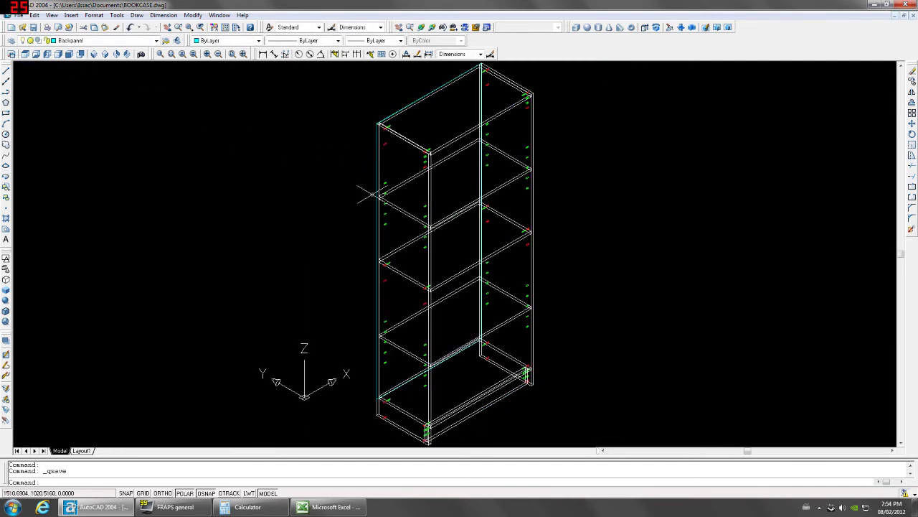
click(387, 196)
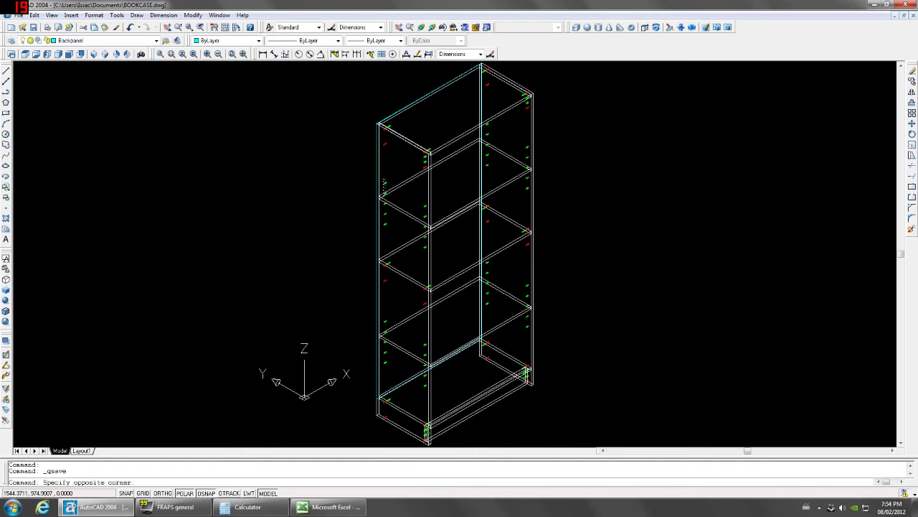
click(383, 184)
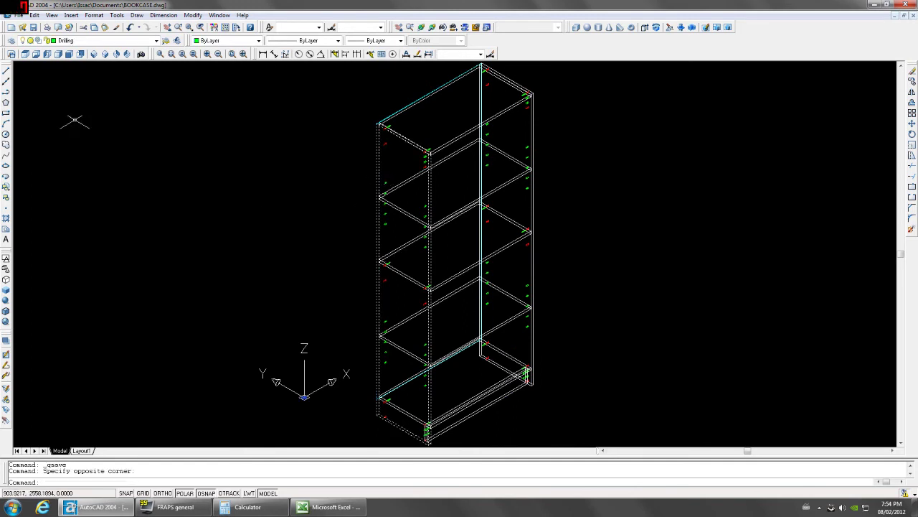
click(47, 54)
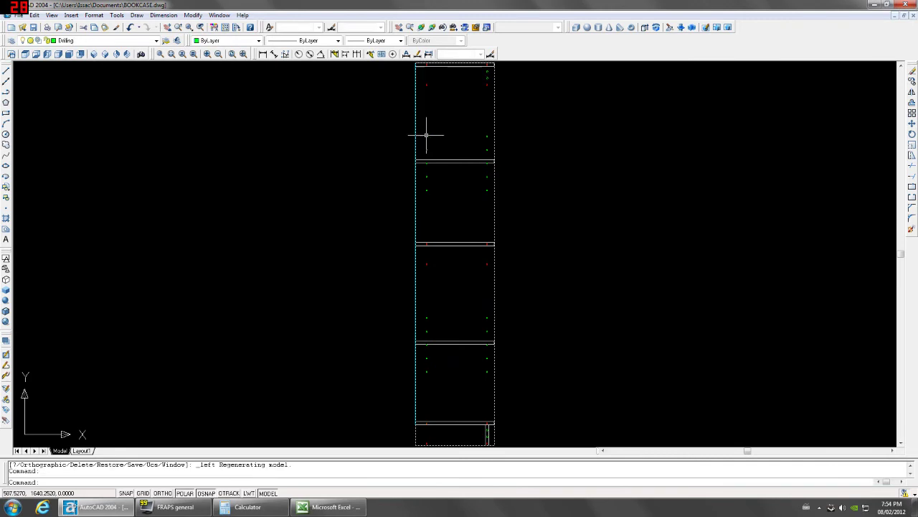
middle_drag(527, 165, 460, 167)
text(co)
key(Return)
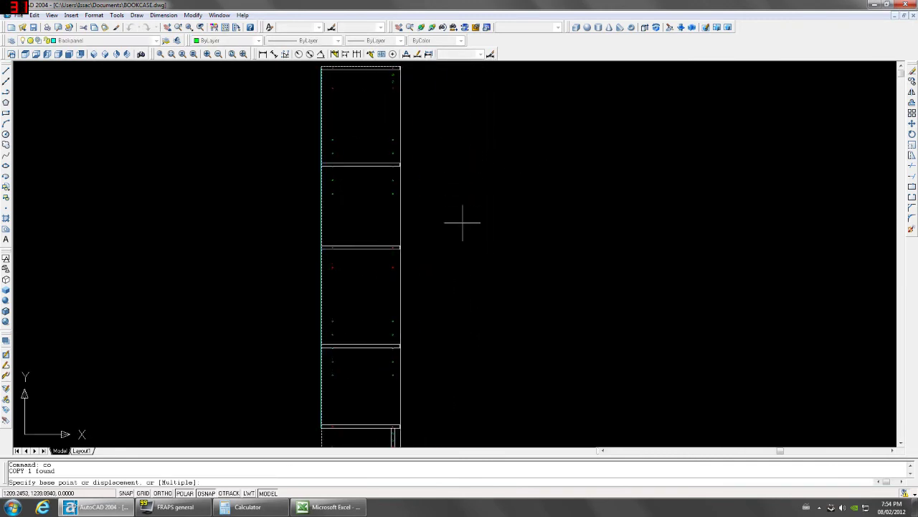
click(475, 214)
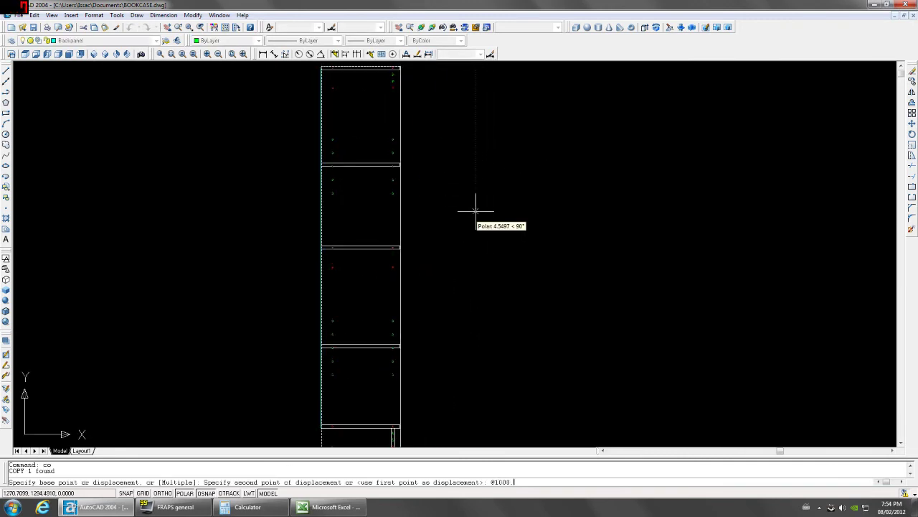
key(Return)
Rotate the panel copy 90° about its top-right corner to lie horizontally.
scroll(502, 204, down, 2)
click(550, 191)
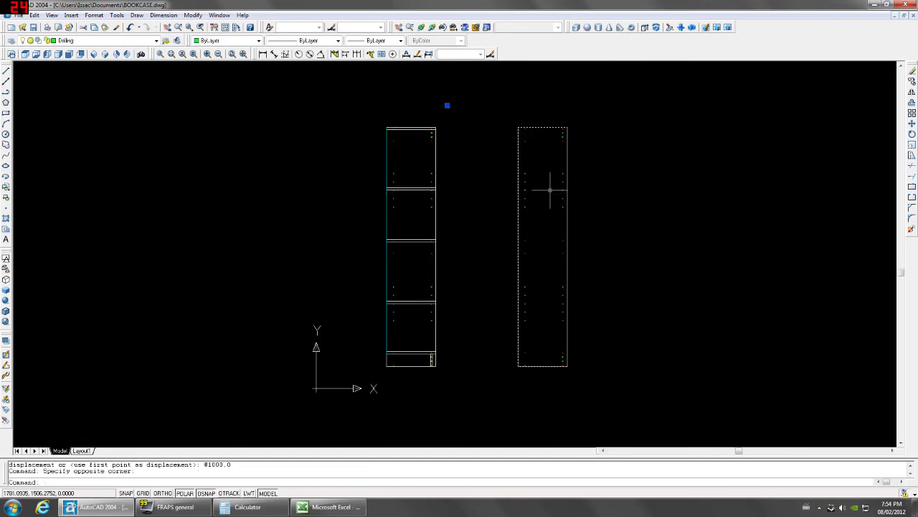
text(ro)
key(Return)
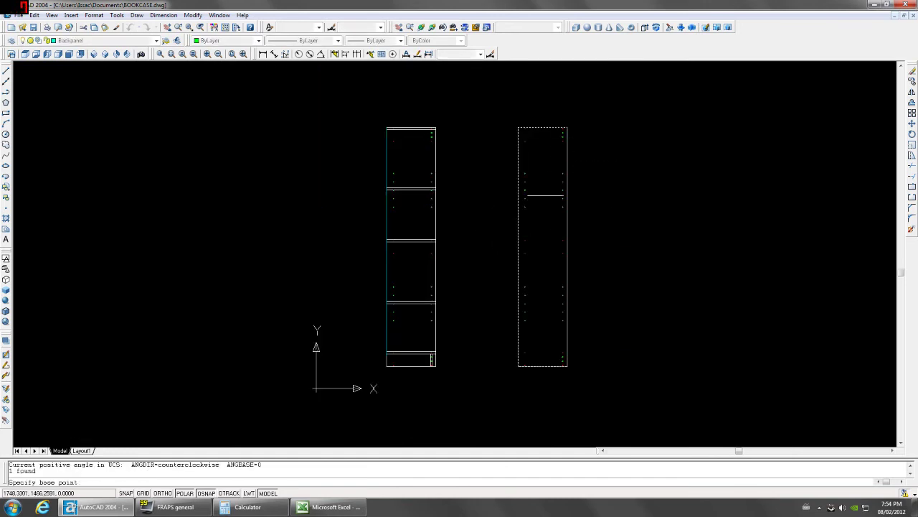
scroll(574, 129, up, 3)
click(574, 133)
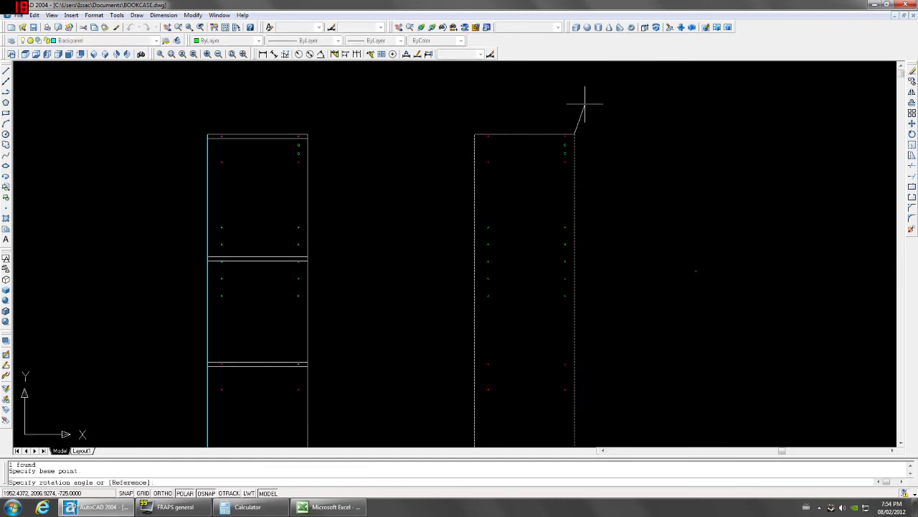
click(574, 98)
scroll(609, 252, down, 4)
middle_drag(742, 211, 615, 211)
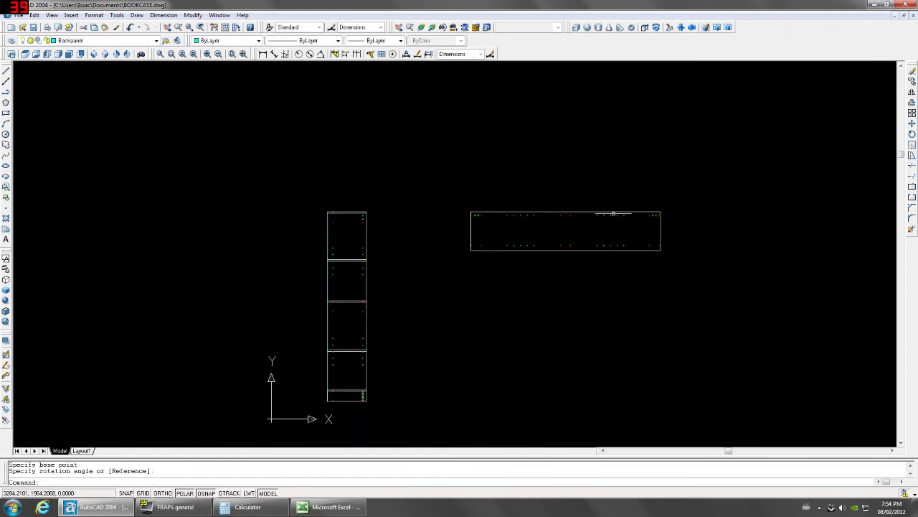
scroll(615, 211, up, 2)
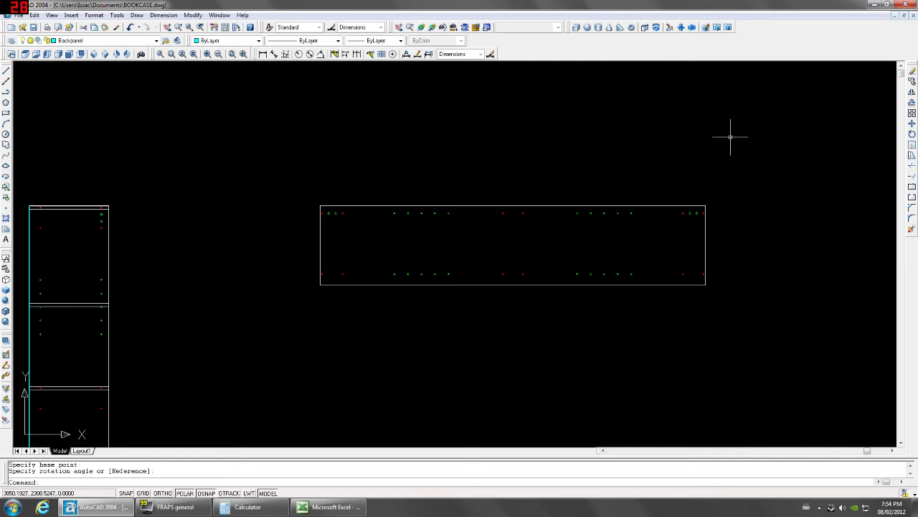
In STANDARD SPINDLE BLOCKS, select the 10-, 7-, 9-, 5-, 11- and 13-row blocks.
click(220, 15)
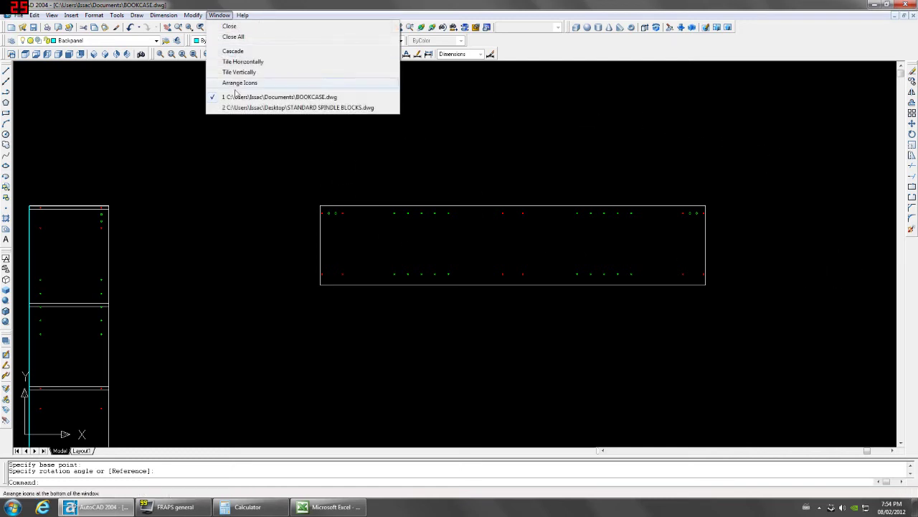
click(248, 107)
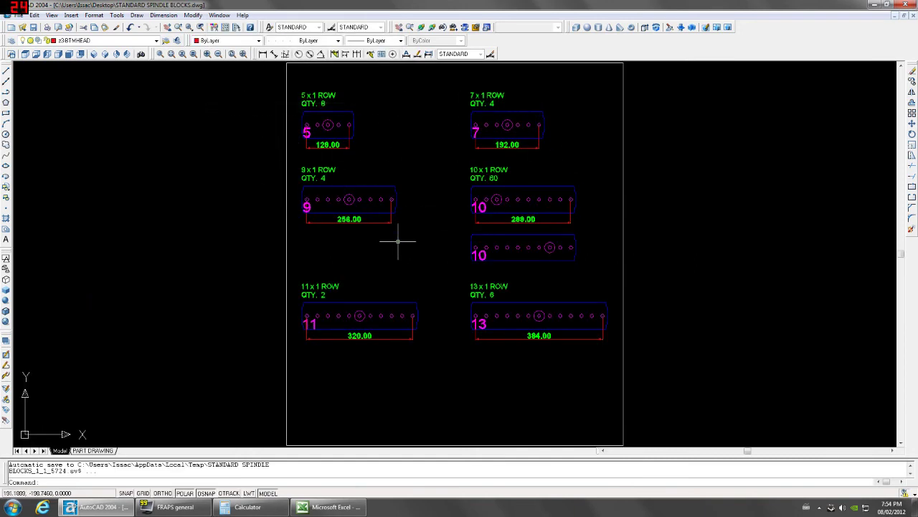
click(532, 186)
click(507, 143)
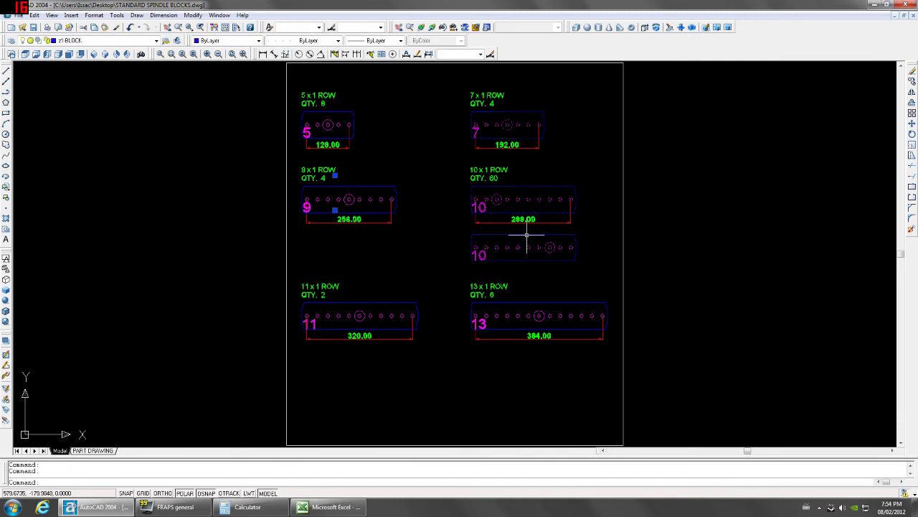
click(372, 186)
click(371, 187)
click(349, 124)
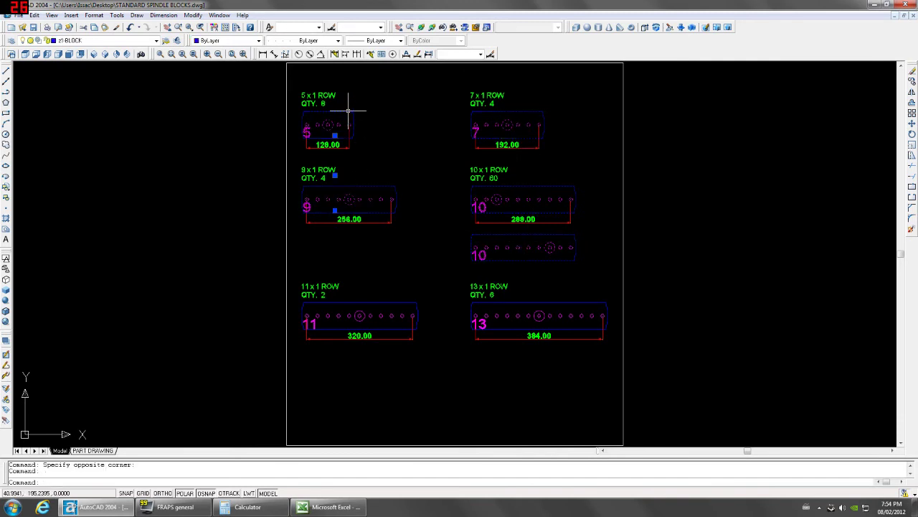
click(382, 287)
click(489, 314)
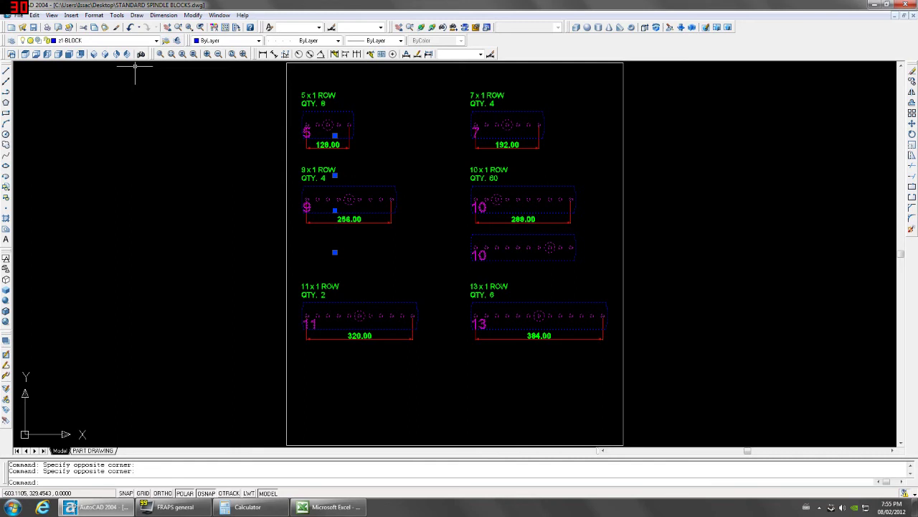
Copy them with a base point near the 5-row block and return to BOOKCASE.
click(34, 15)
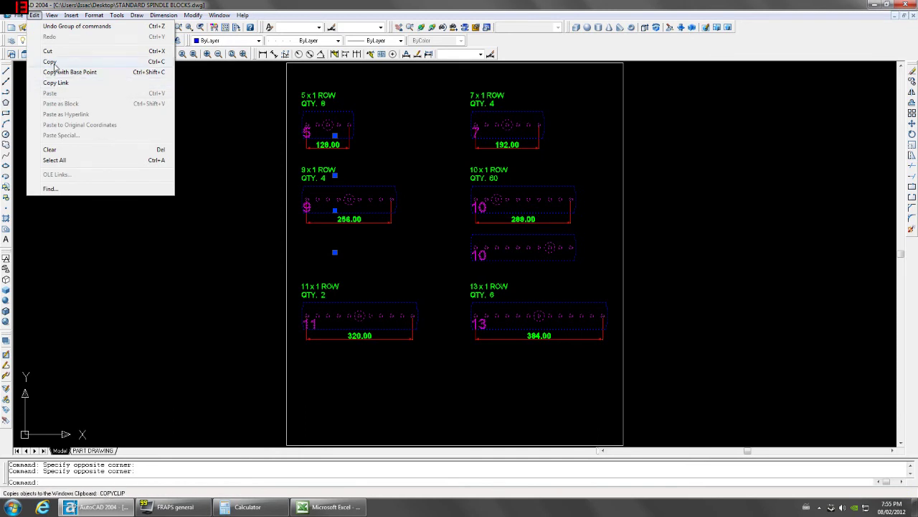
click(65, 72)
click(300, 129)
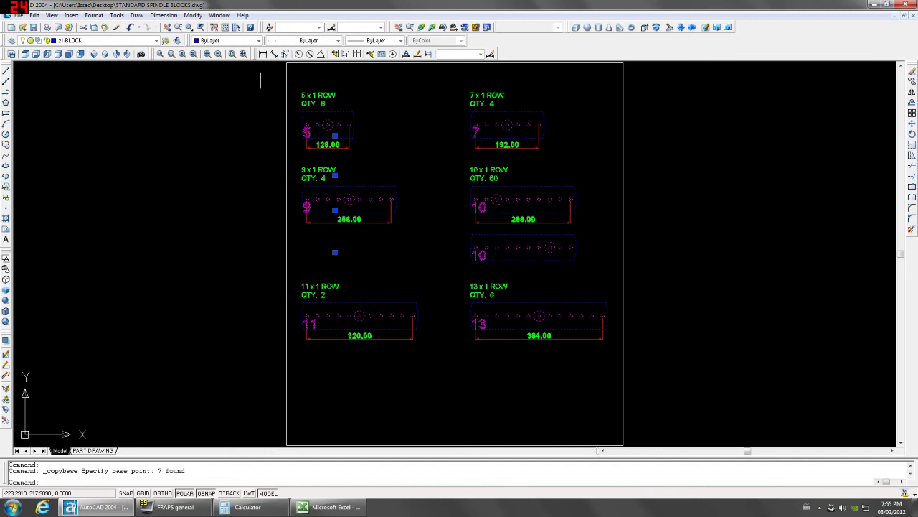
click(220, 15)
click(237, 98)
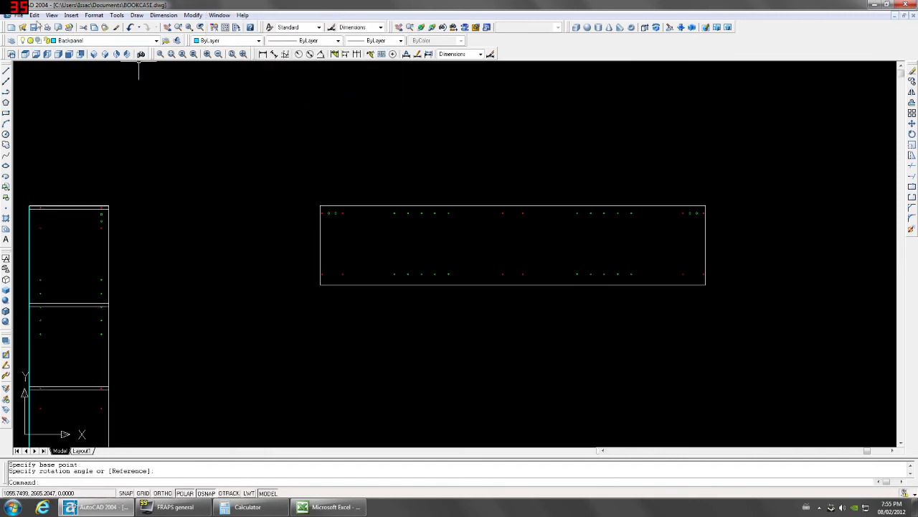
Paste the spindle blocks beside the flat side panel.
click(34, 15)
click(55, 92)
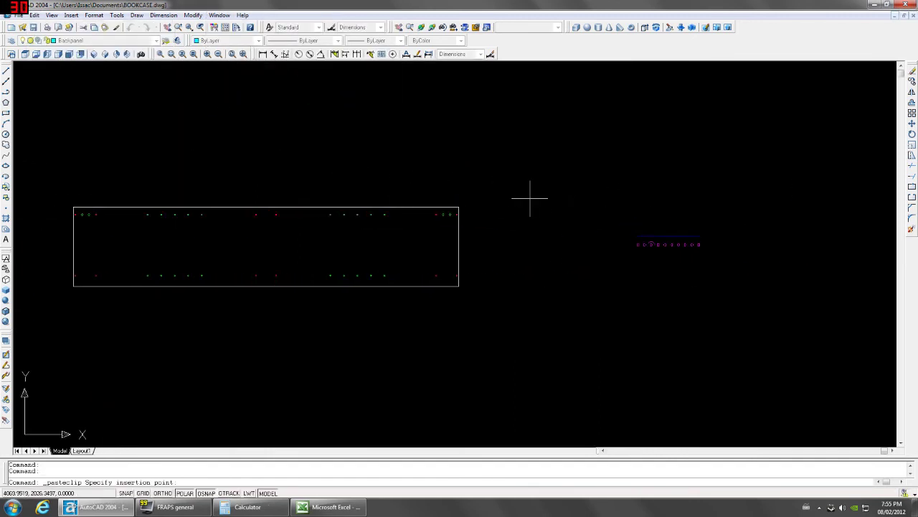
click(530, 198)
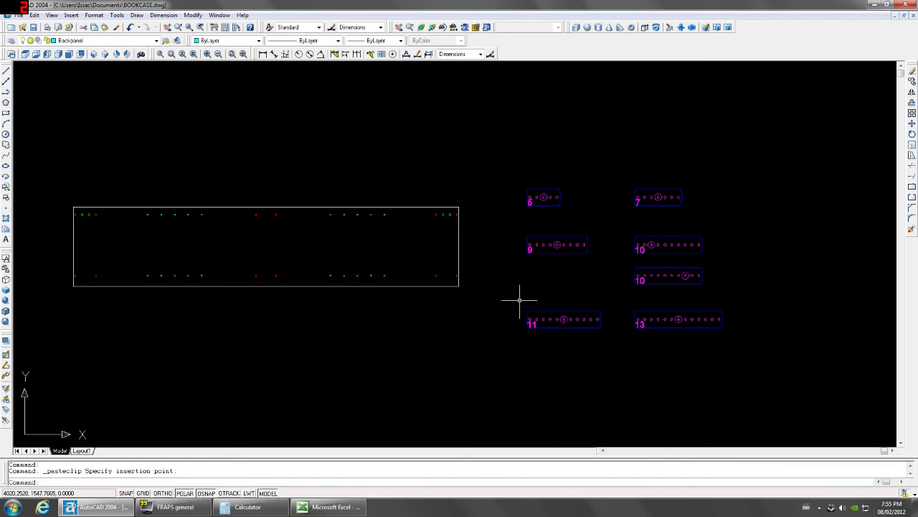
key(Escape)
Copy the 5-hole spindle block to the panel's top-right corner.
click(529, 191)
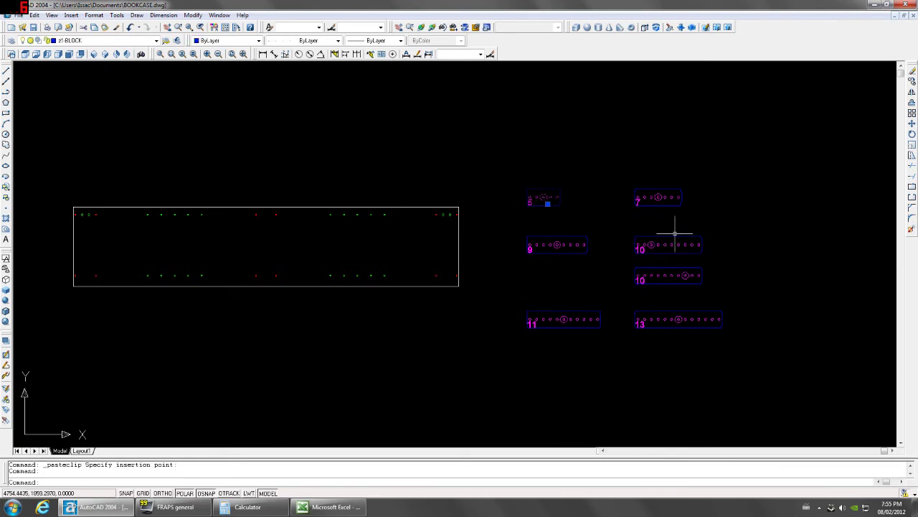
text(co)
key(Return)
click(558, 198)
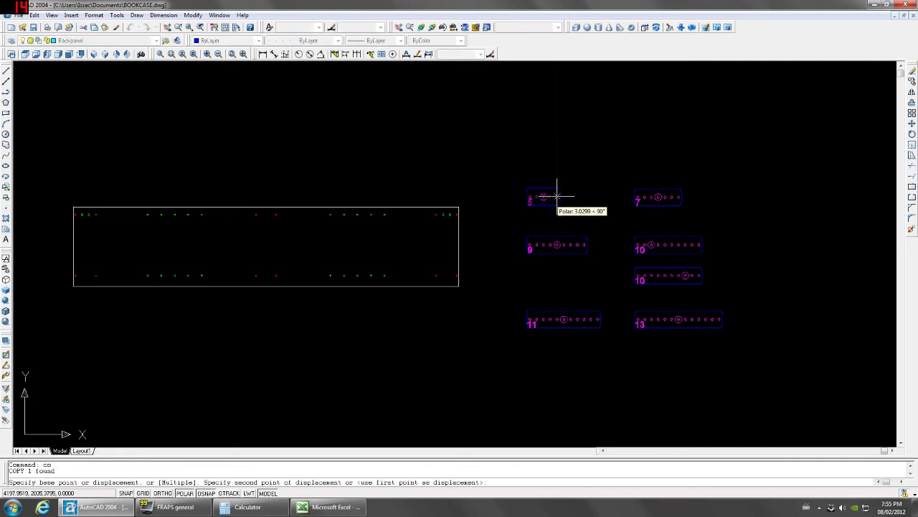
scroll(450, 227, up, 3)
click(466, 192)
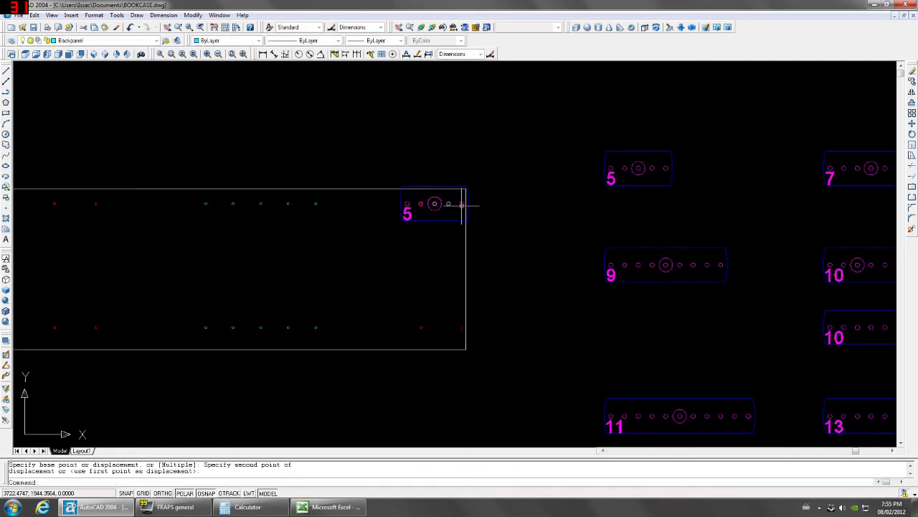
Copy the placed 5-hole block down to the panel's bottom-right corner.
click(426, 219)
key(Return)
click(462, 203)
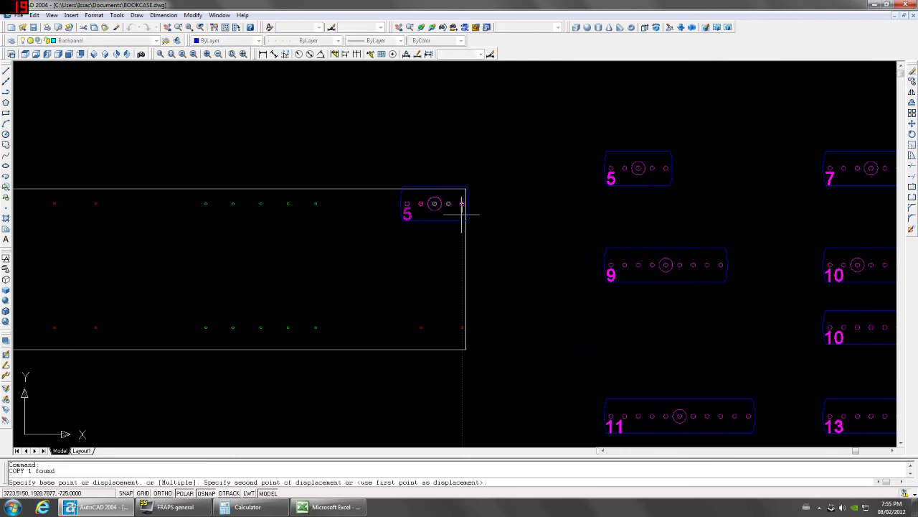
click(463, 328)
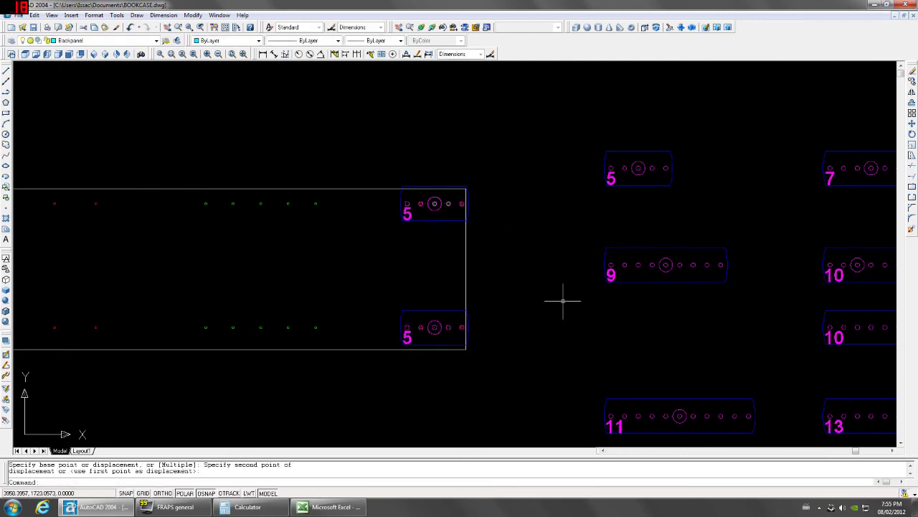
scroll(563, 300, down, 2)
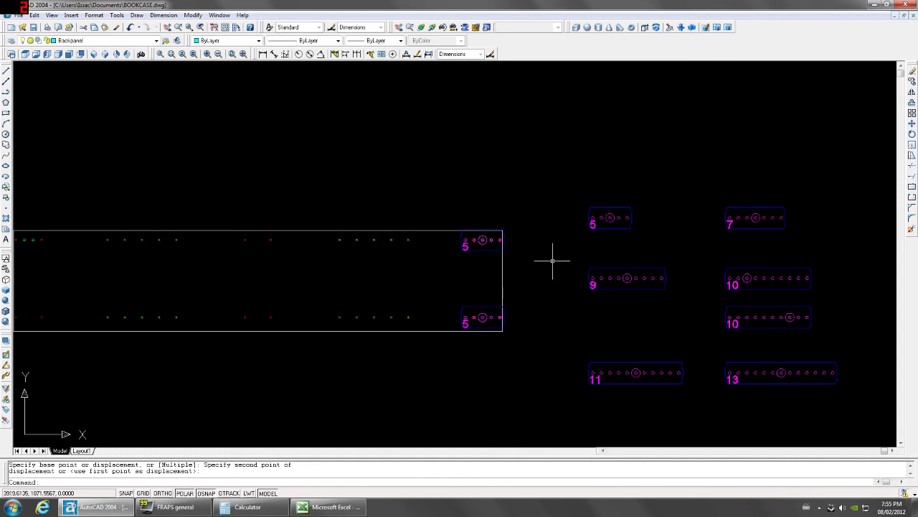
scroll(553, 261, down, 2)
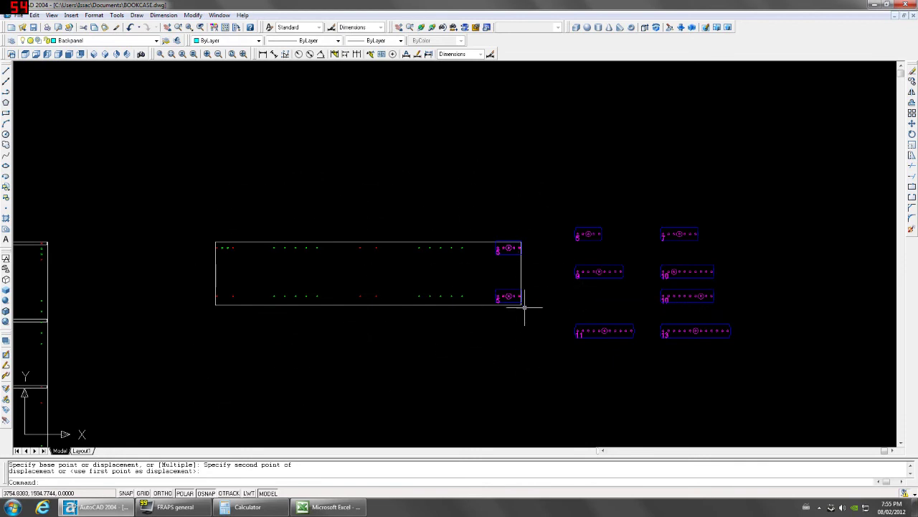
scroll(535, 269, up, 4)
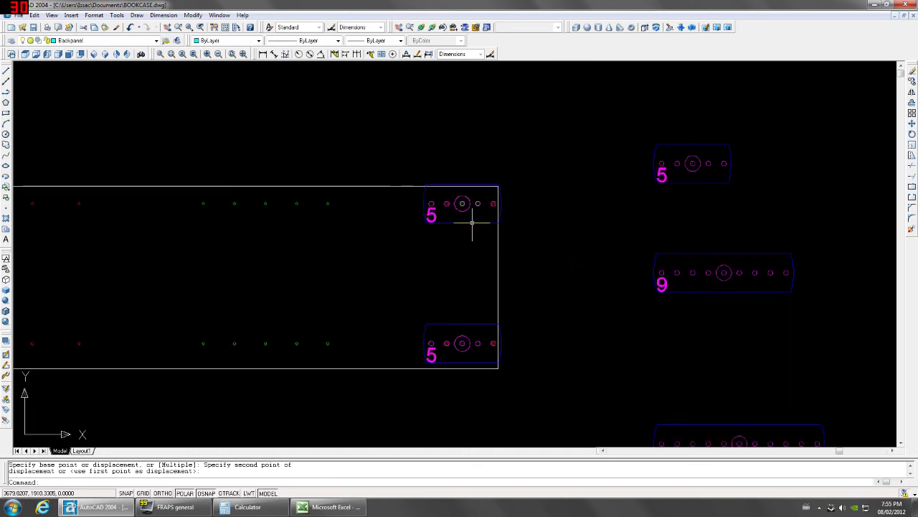
scroll(467, 207, up, 3)
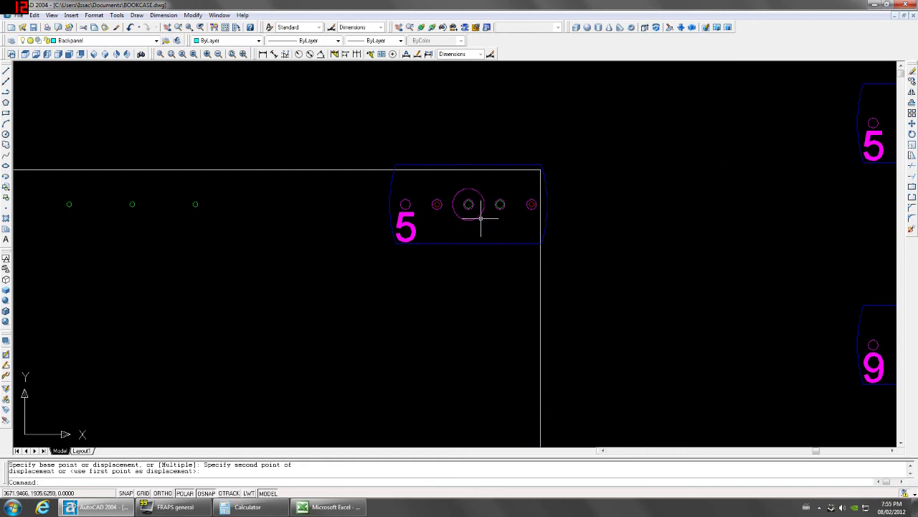
scroll(481, 218, down, 3)
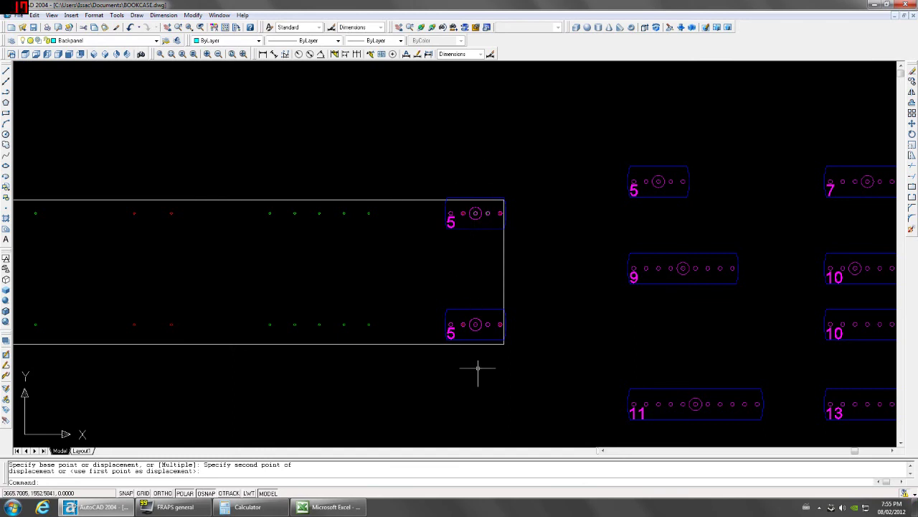
Try shifting the lower 5 block slightly left, then undo that move.
click(467, 318)
click(467, 309)
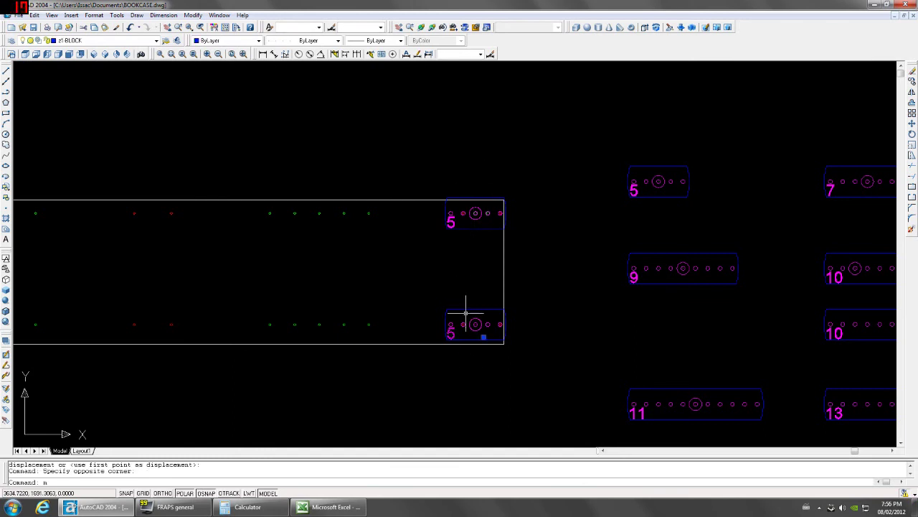
key(Return)
click(468, 292)
click(457, 291)
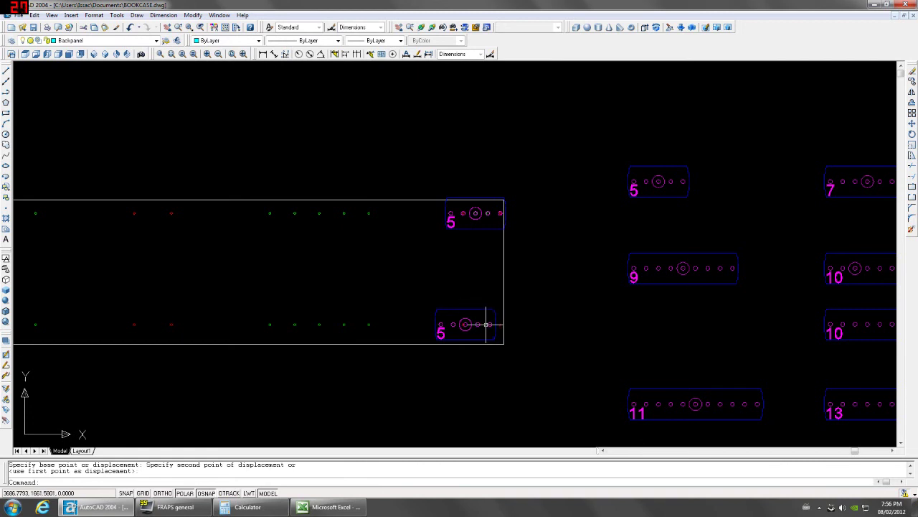
key(ctrl+z)
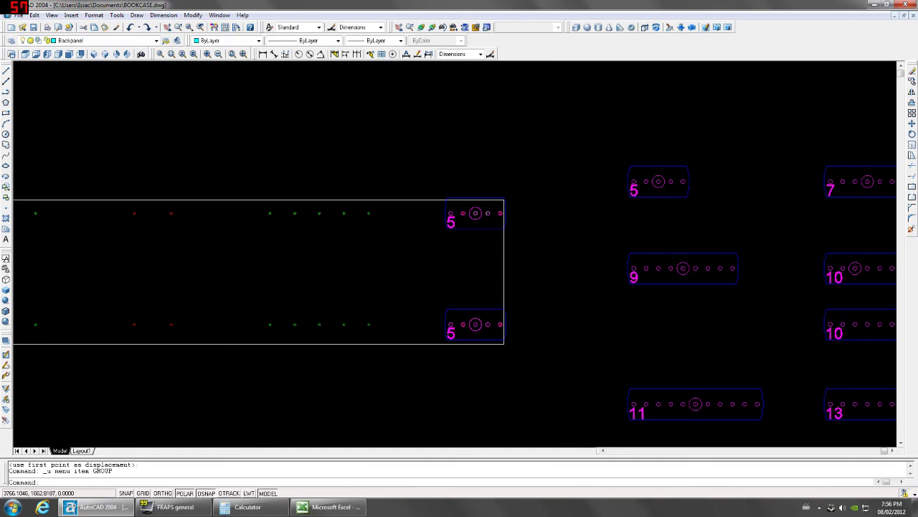
Copy the spare 10 block onto the side panel's top edge.
scroll(516, 324, down, 2)
click(742, 295)
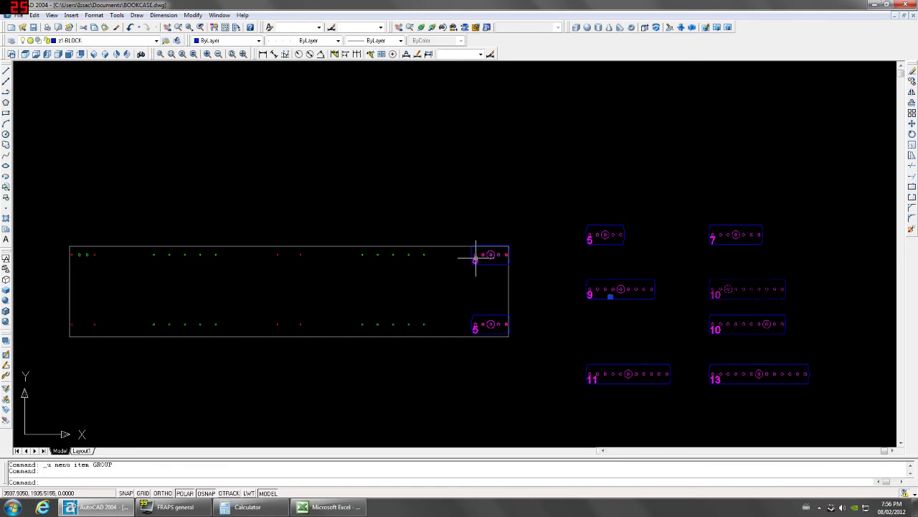
scroll(475, 258, up, 1)
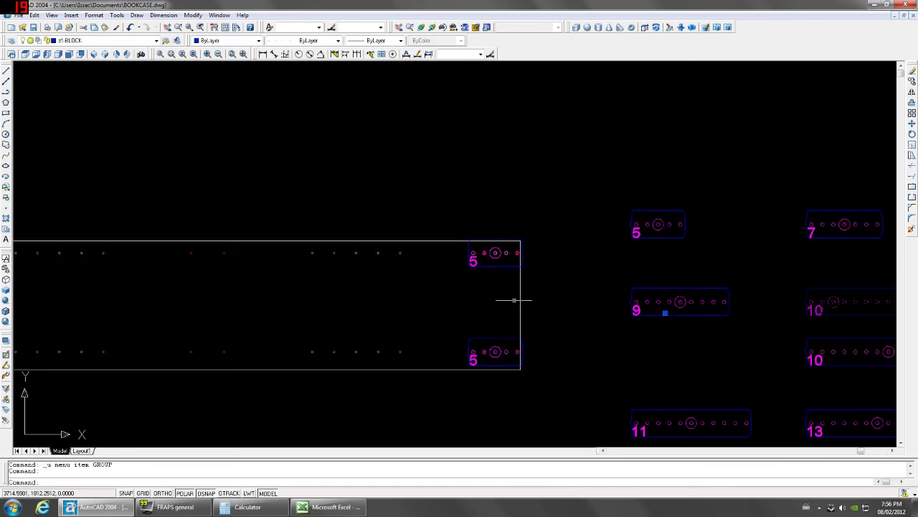
scroll(633, 259, down, 2)
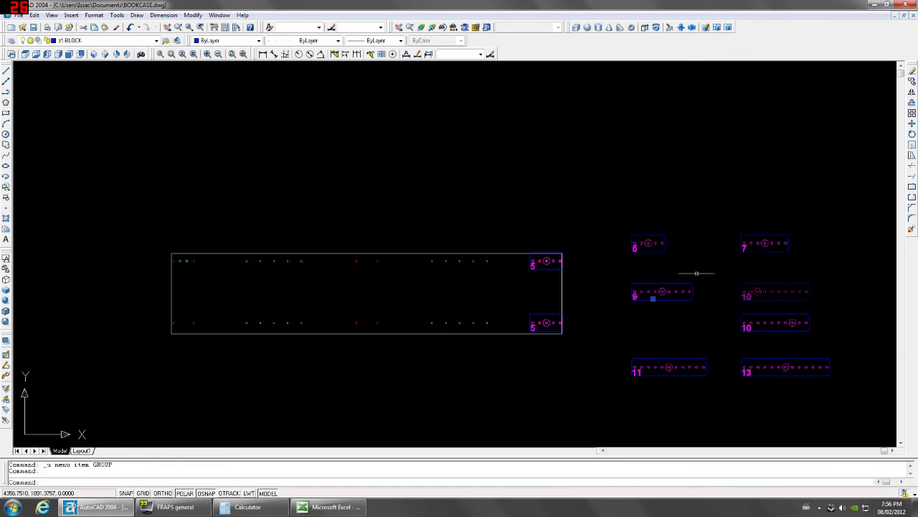
middle_drag(697, 269, 643, 269)
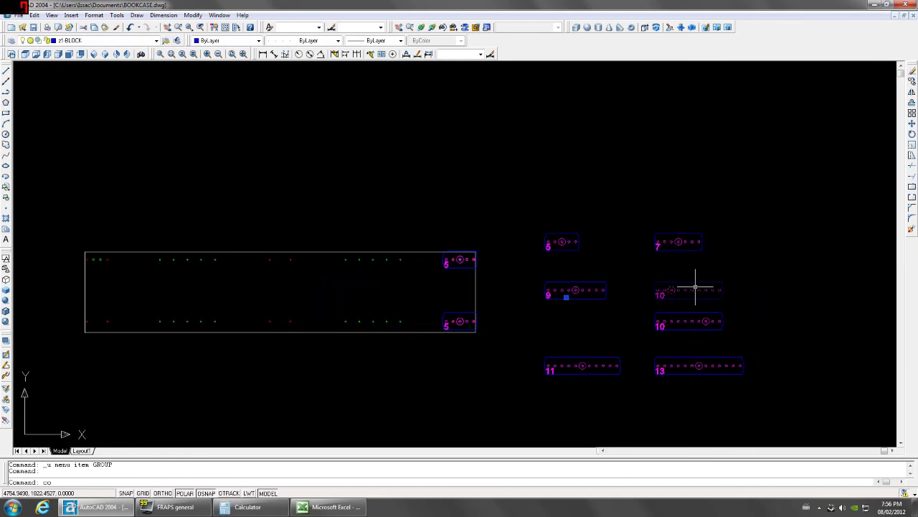
text(o)
key(Return)
scroll(697, 287, up, 1)
click(729, 289)
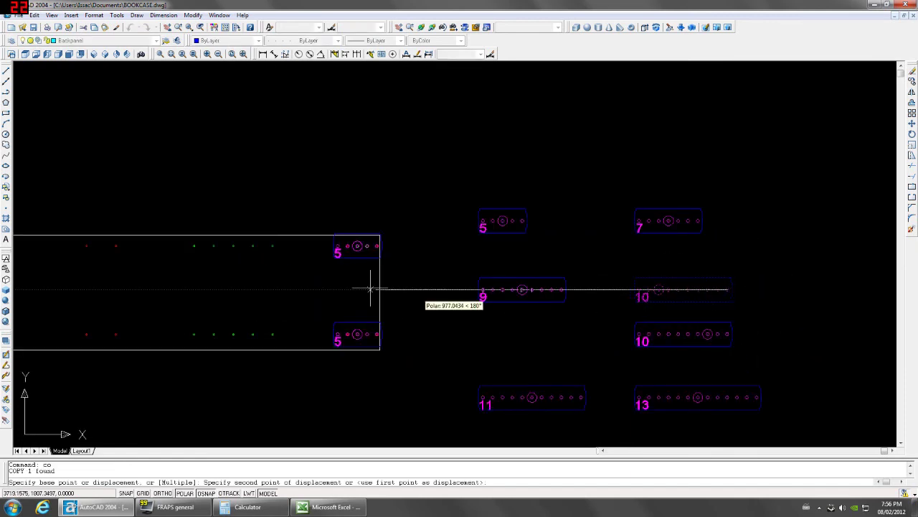
click(275, 246)
Copy the top 10 block down onto the panel's bottom edge.
click(251, 258)
click(247, 270)
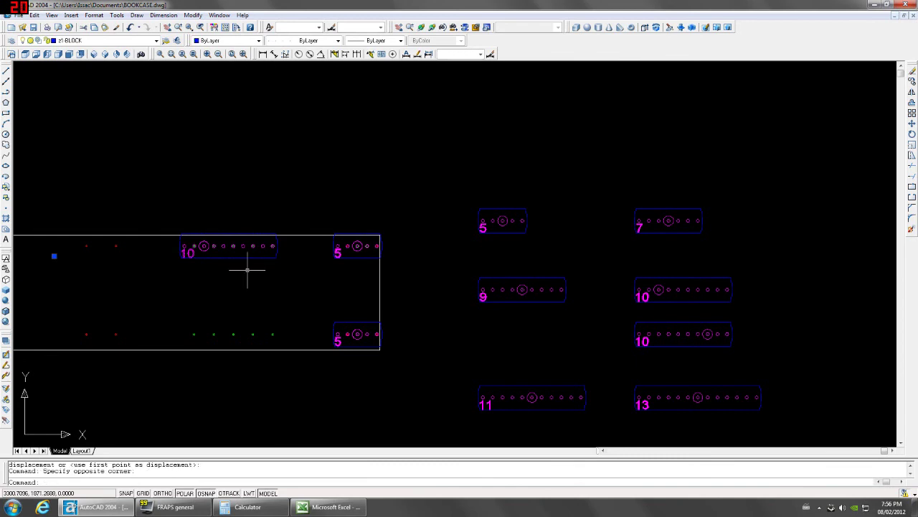
text(co)
key(Return)
click(272, 246)
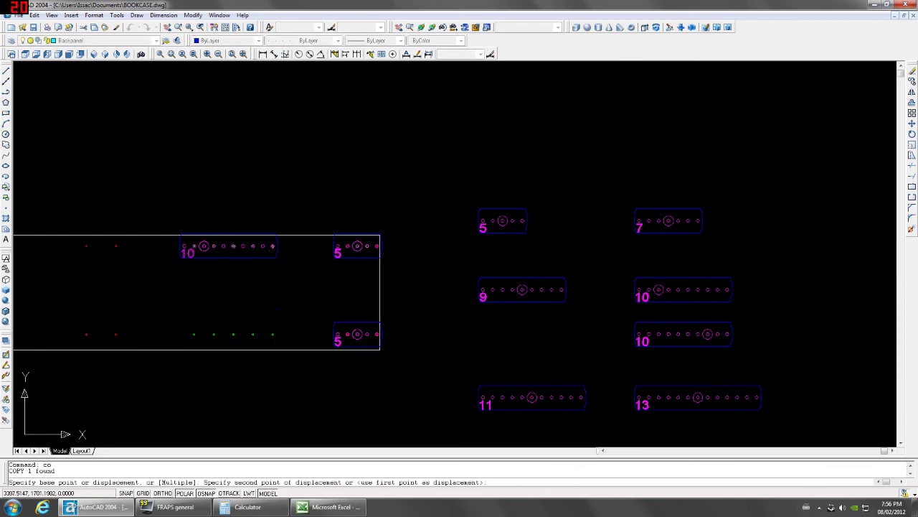
click(274, 335)
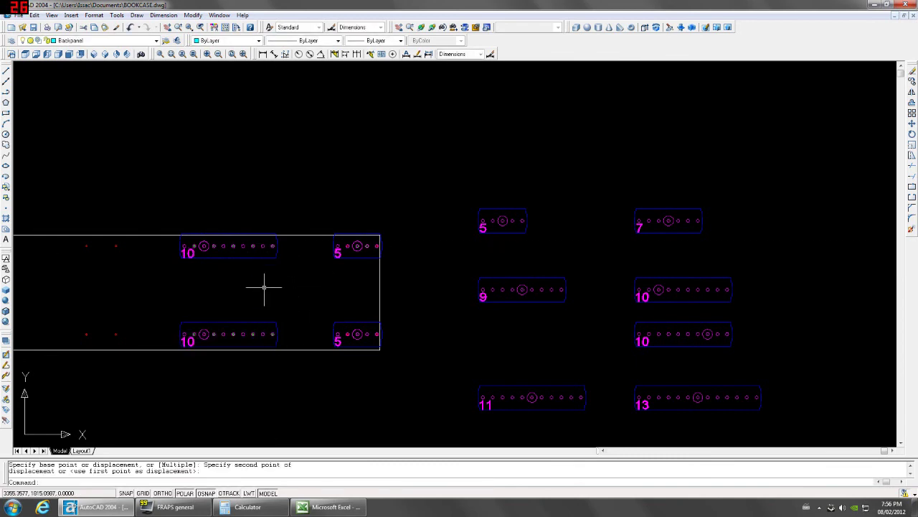
Copy the pair of 10 blocks further left along both edges.
middle_drag(263, 287, 449, 274)
click(442, 248)
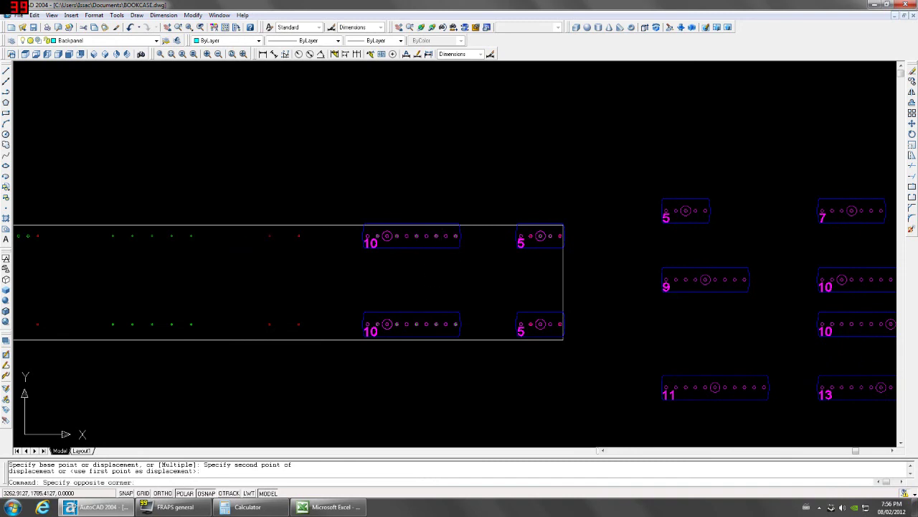
click(420, 312)
text(co)
key(Return)
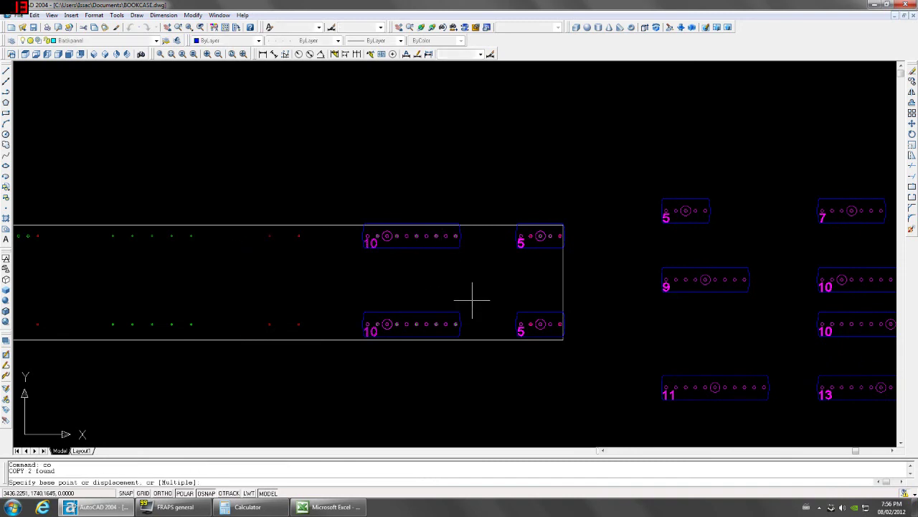
click(456, 324)
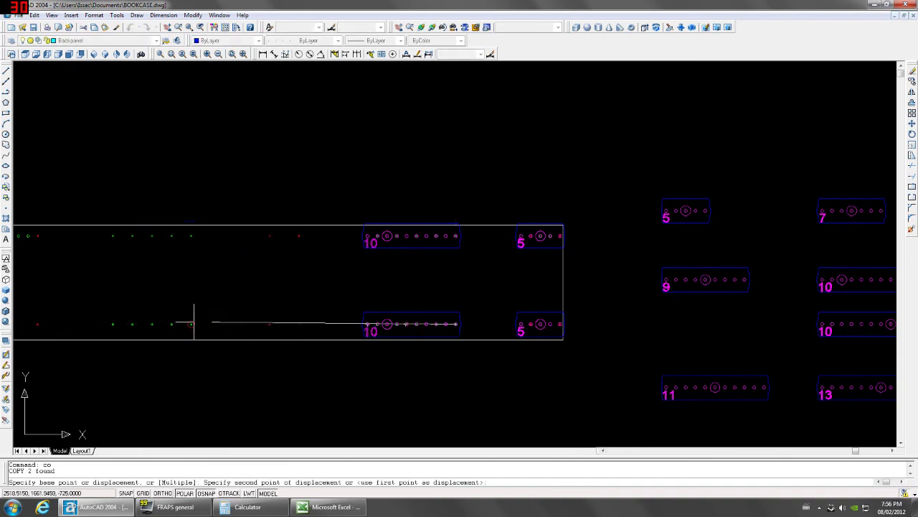
click(192, 324)
Copy the upper and lower right 5 blocks into the gap between the 10 blocks.
click(536, 245)
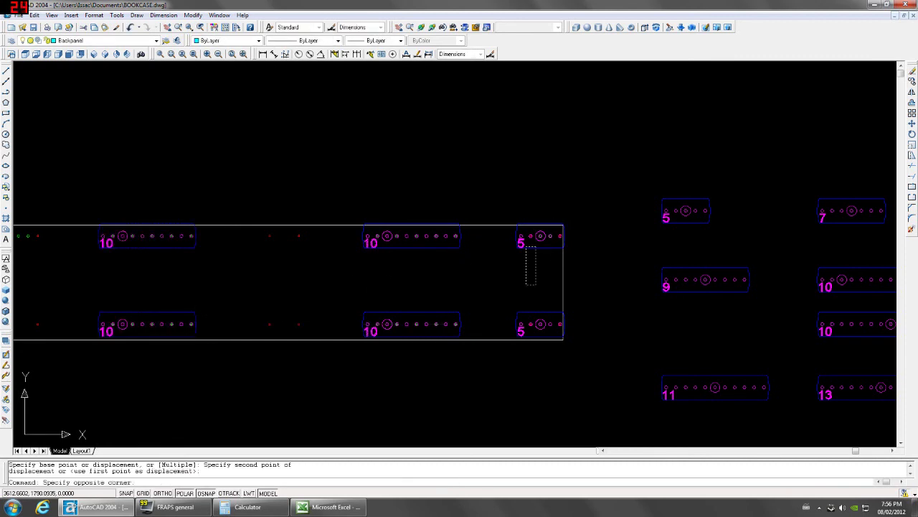
click(537, 285)
click(541, 335)
click(523, 308)
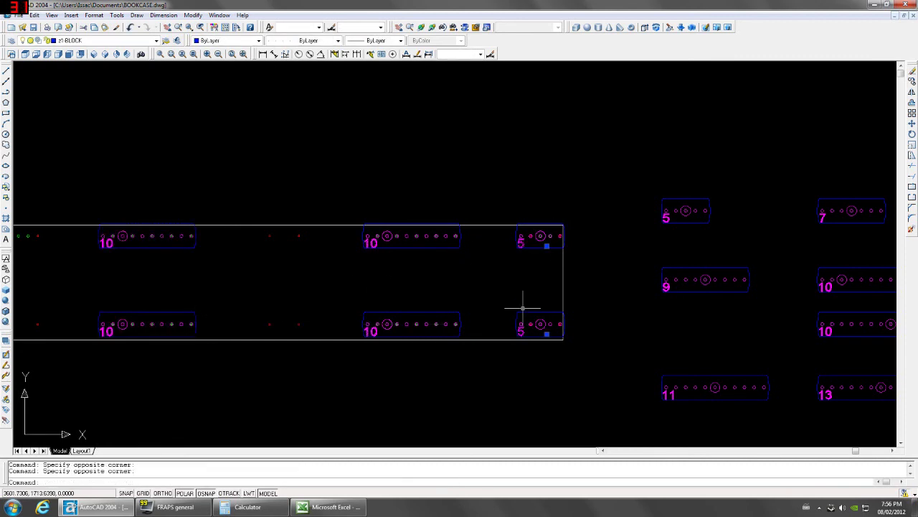
text(co)
key(Return)
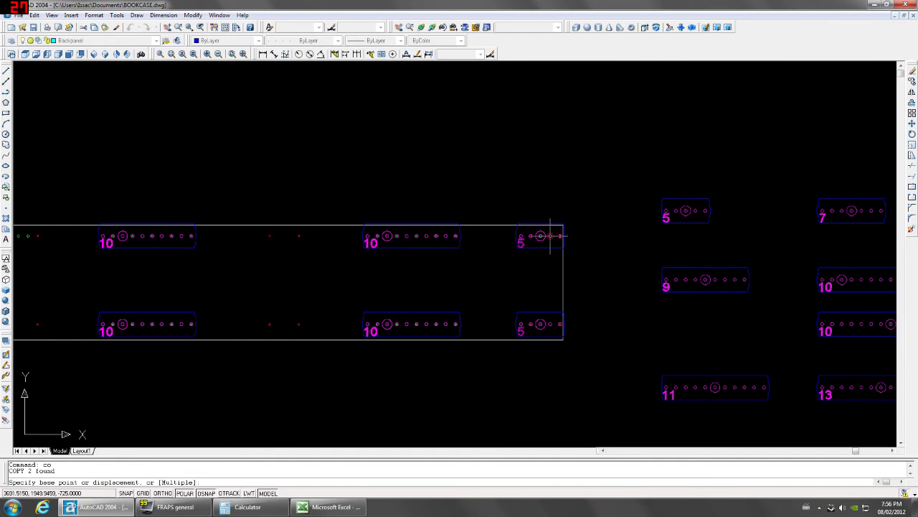
click(550, 235)
click(297, 233)
Copy the 5 blocks to the left end of both rows, completing 5-10-5-10-5.
middle_drag(287, 260, 406, 259)
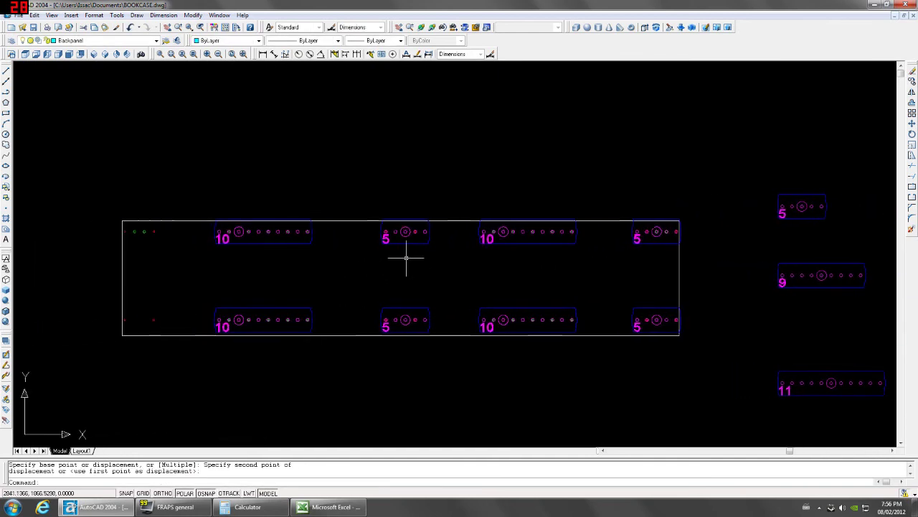
click(412, 244)
scroll(395, 220, up, 3)
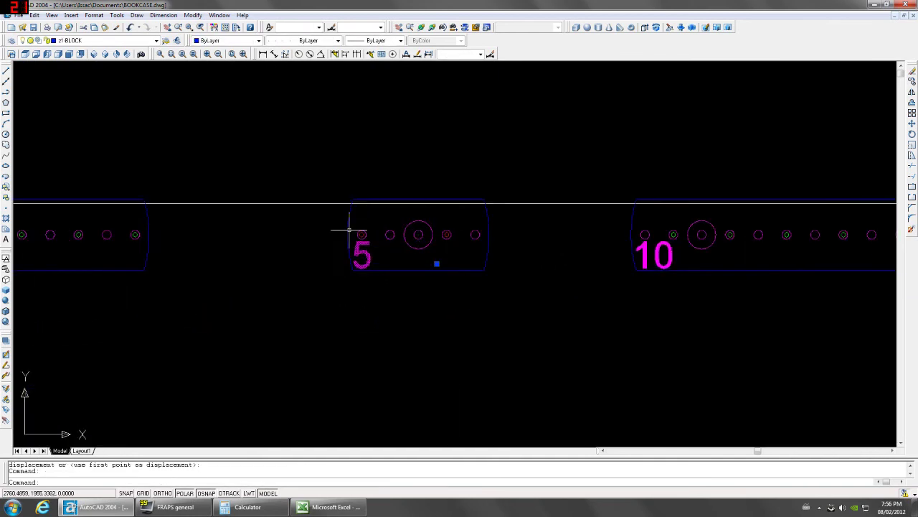
scroll(446, 274, down, 2)
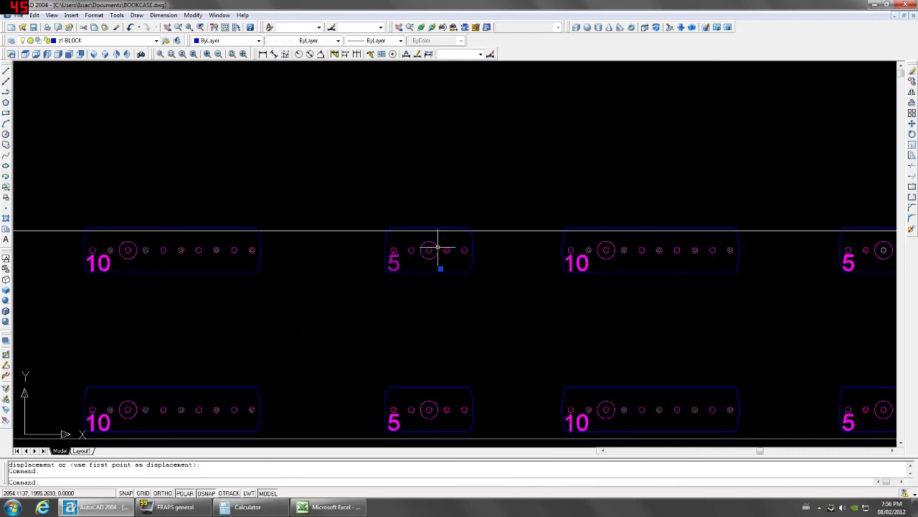
scroll(467, 323, down, 2)
text(c)
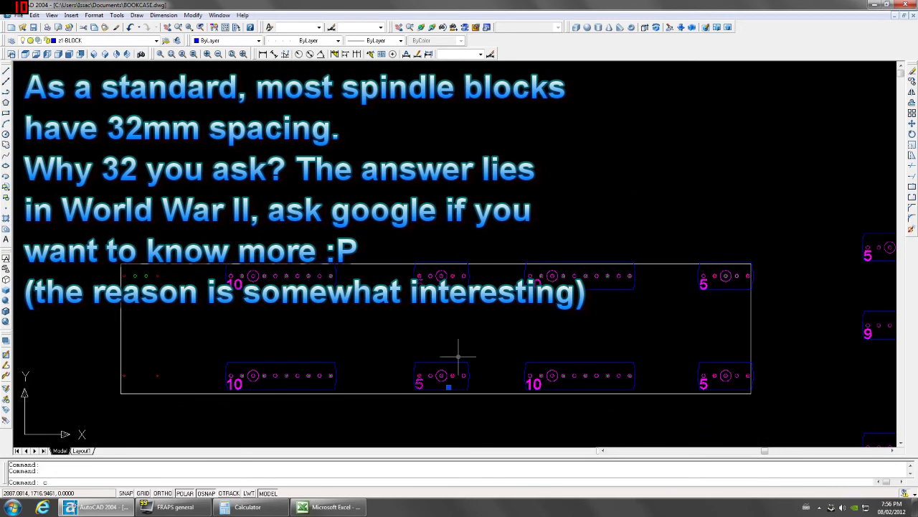
text(o)
key(Return)
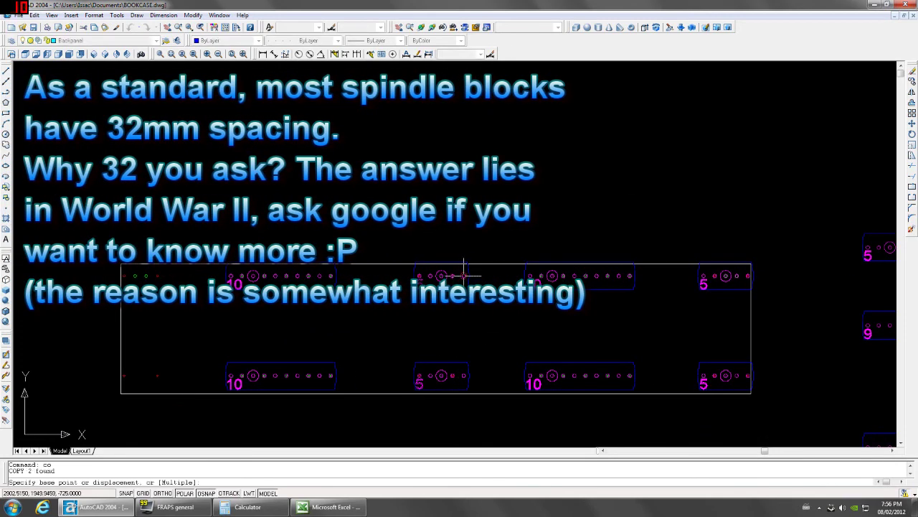
click(419, 276)
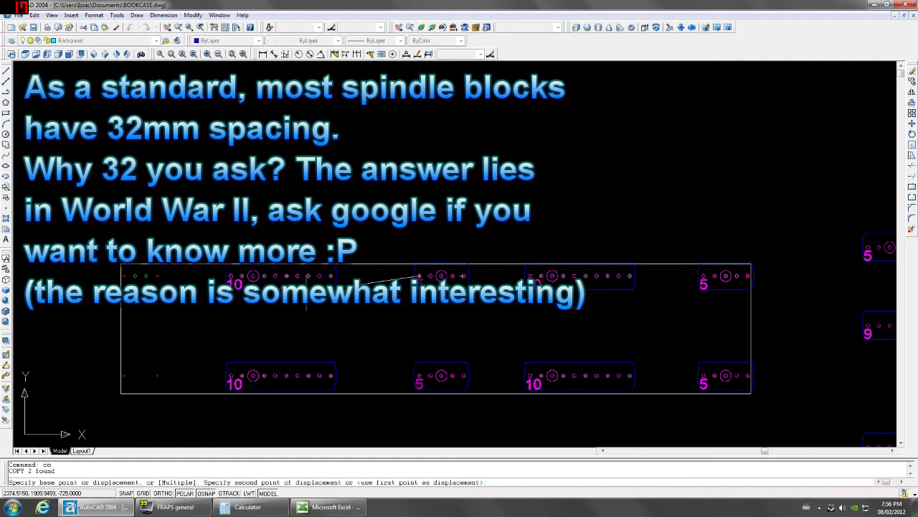
click(123, 276)
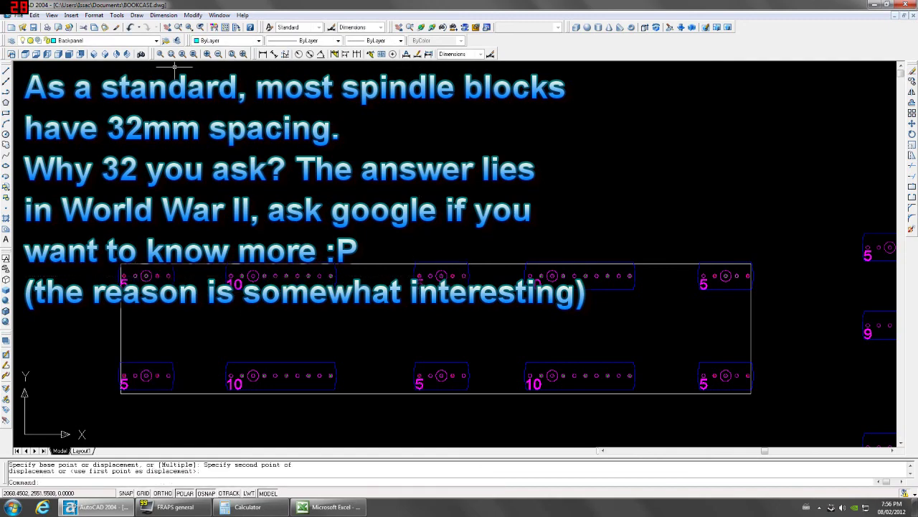
Make Dimensions the current layer.
click(156, 40)
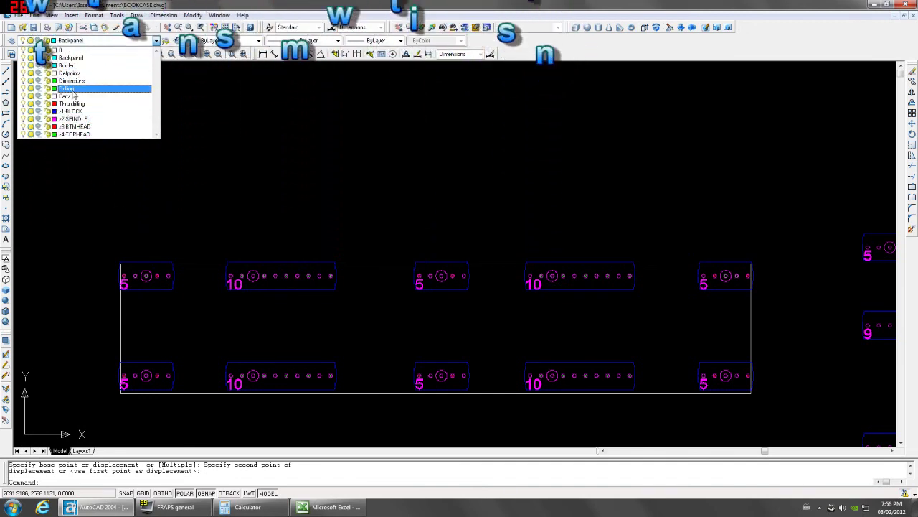
click(73, 89)
click(156, 41)
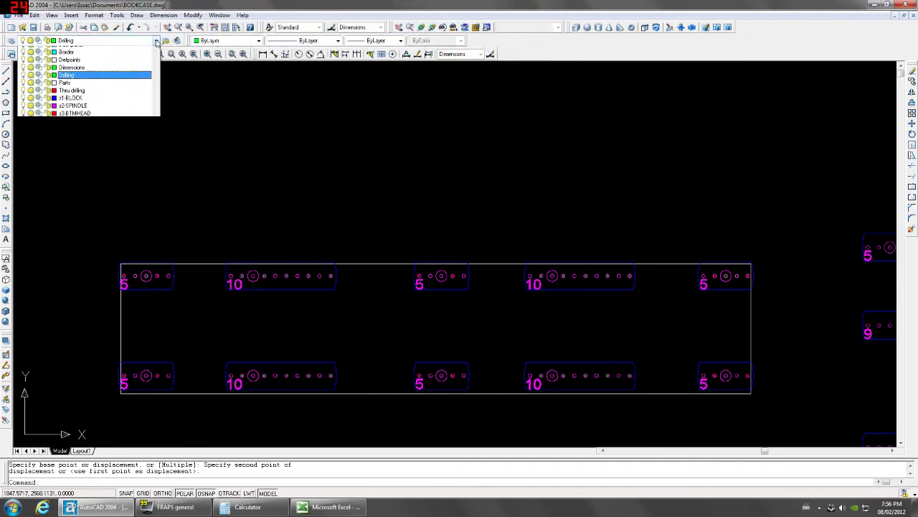
click(72, 67)
Draw a vertical line through the top-right block's hole, stretched past both panel edges.
text(l)
key(Return)
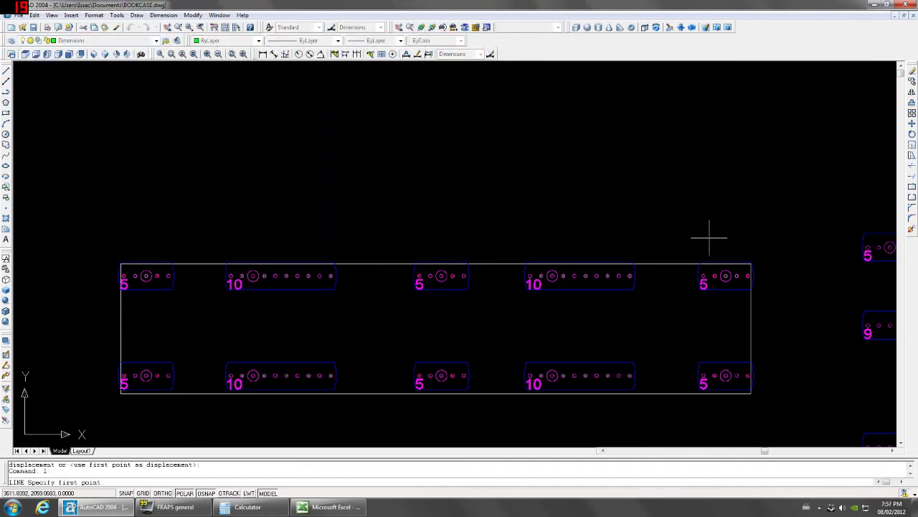
click(726, 275)
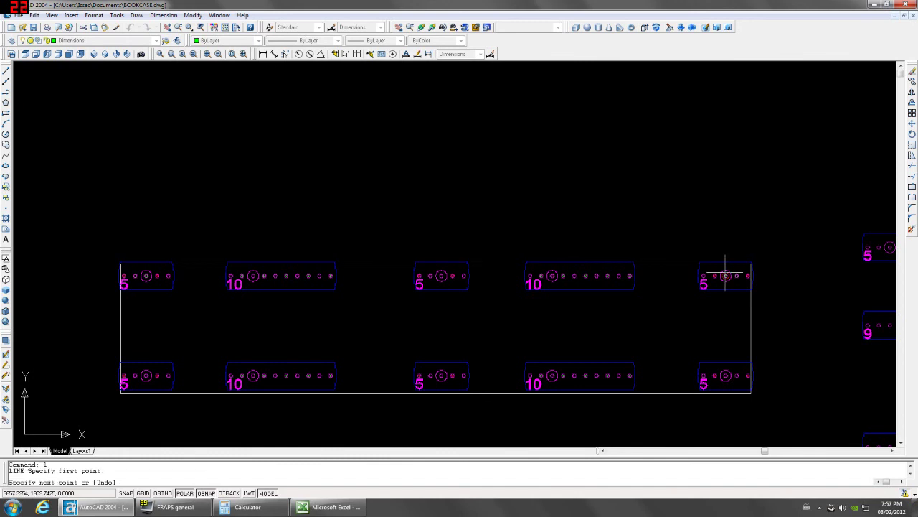
click(726, 403)
key(Escape)
click(748, 359)
click(719, 324)
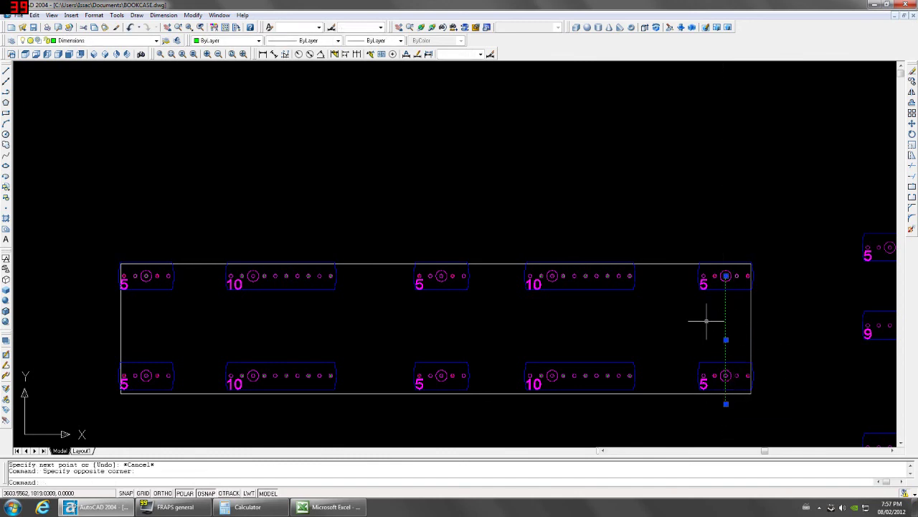
click(726, 275)
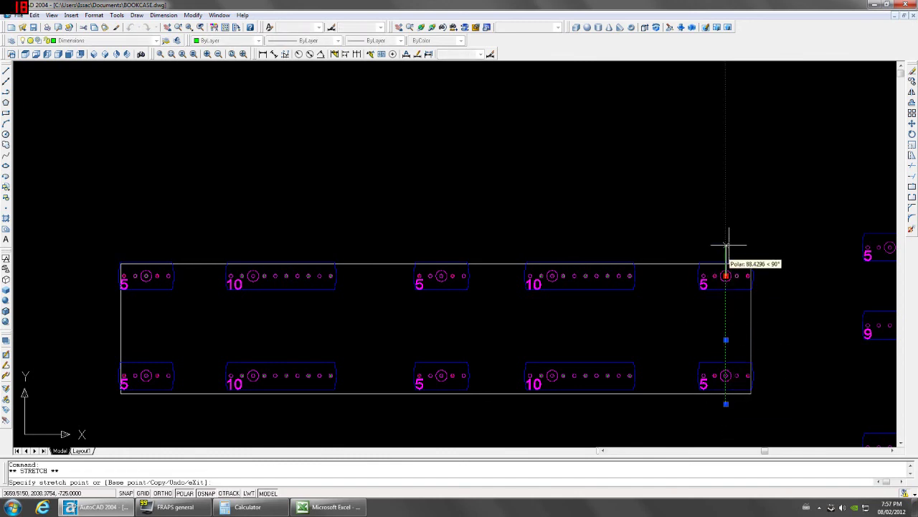
click(726, 235)
click(727, 404)
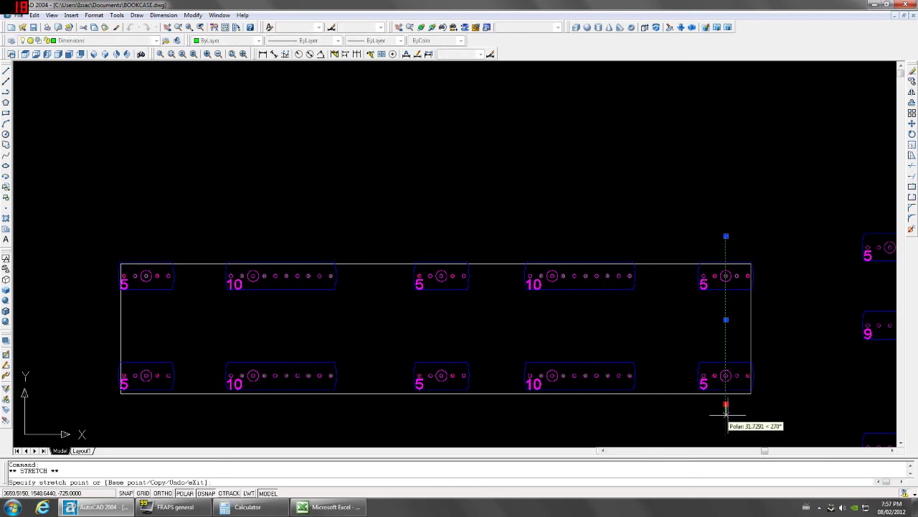
click(726, 417)
click(700, 241)
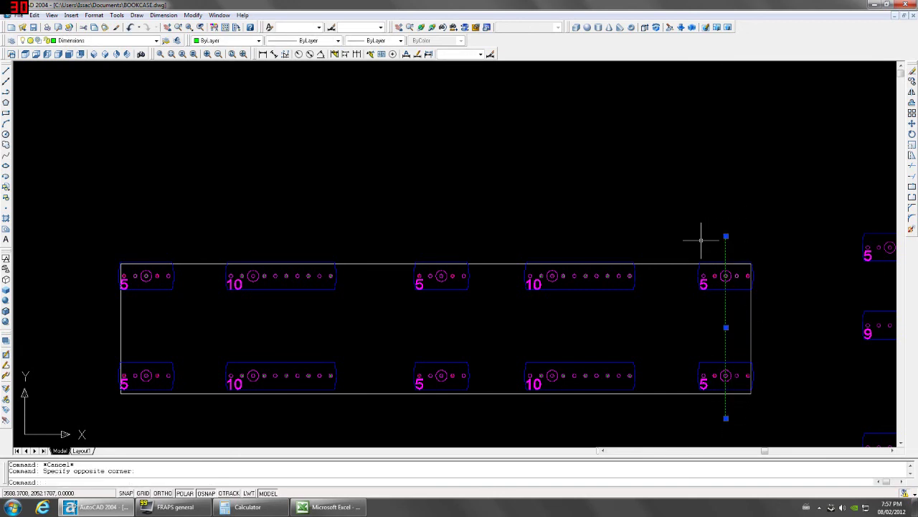
Copy the line (Multiple) through the centre holes of the four remaining block pairs.
text(co)
key(Return)
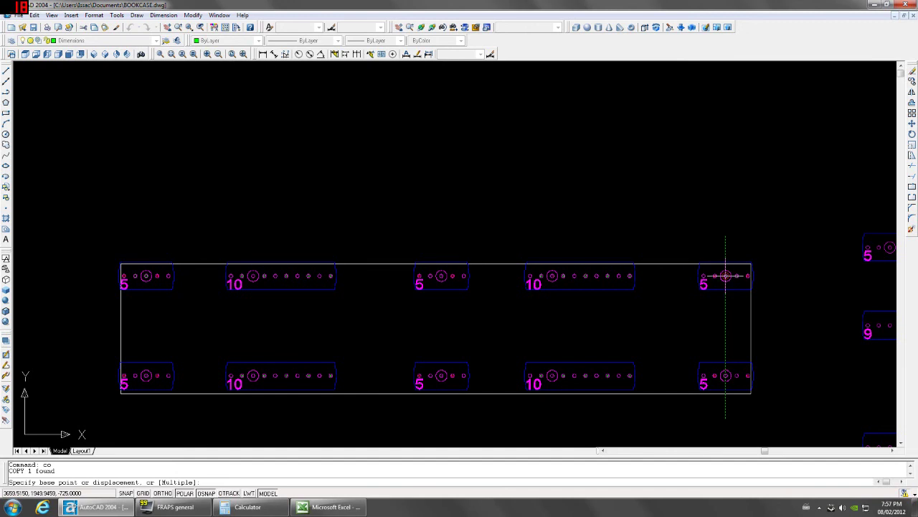
text(m)
key(Return)
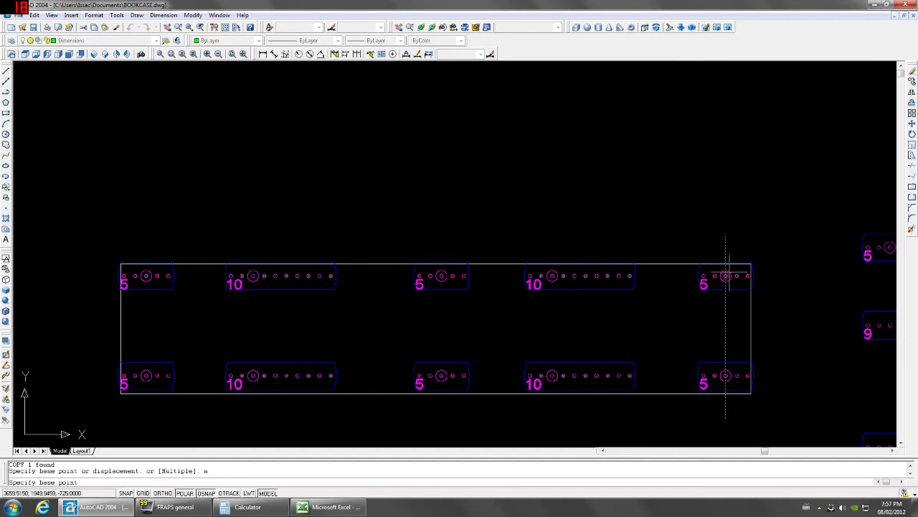
click(726, 275)
click(552, 276)
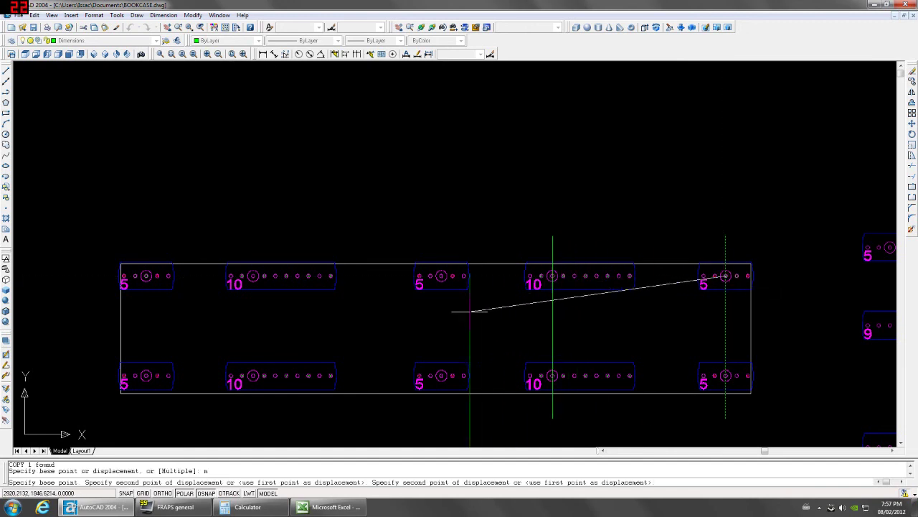
click(441, 276)
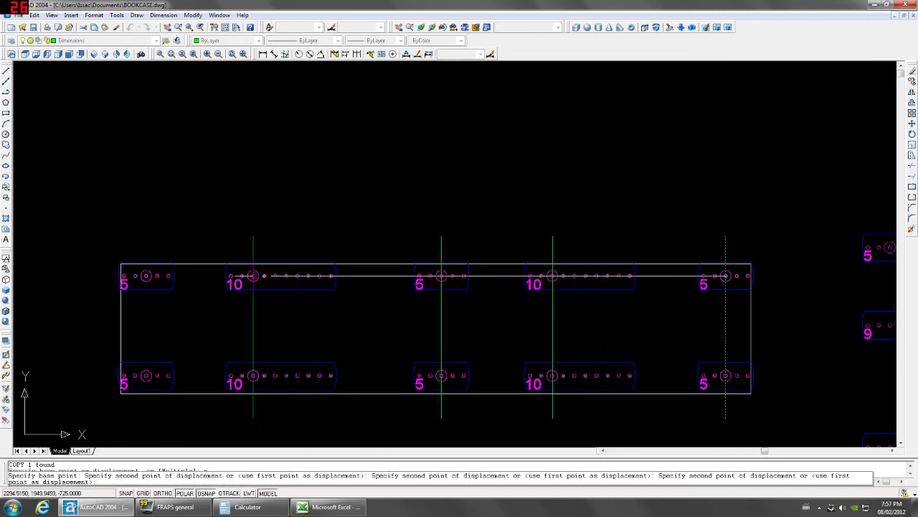
click(254, 275)
click(146, 276)
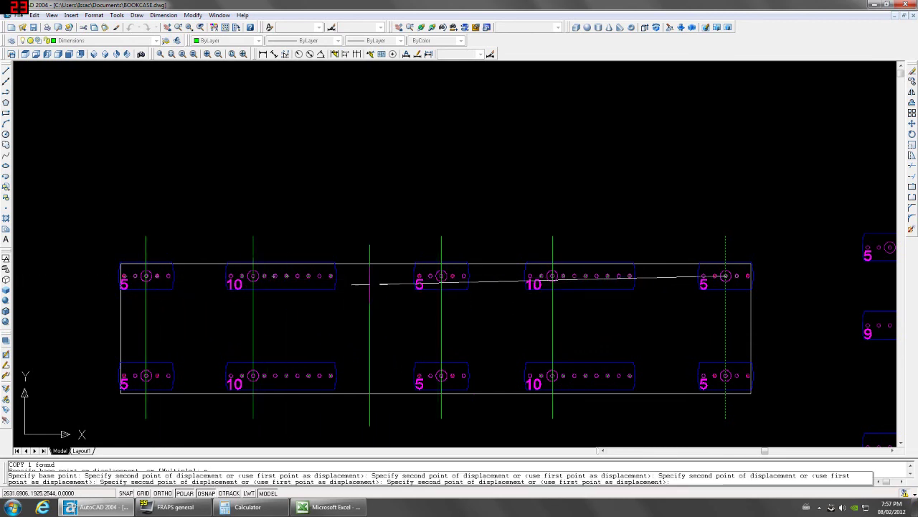
key(Escape)
scroll(369, 284, down, 2)
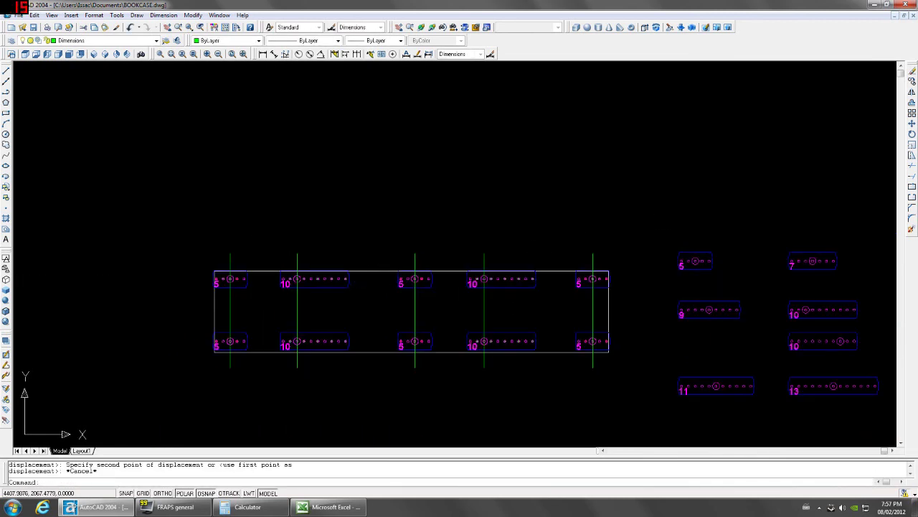
Window-select and delete the seven spare drilling blocks.
click(875, 213)
click(673, 407)
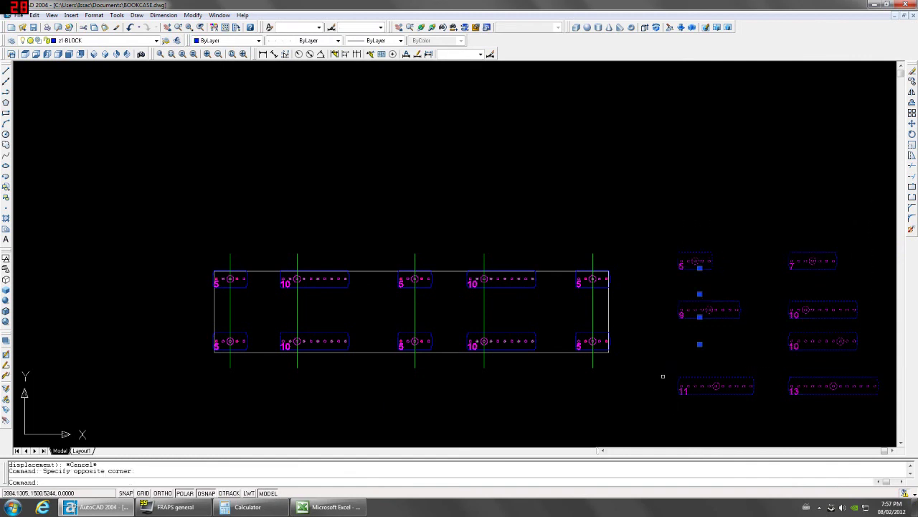
key(Delete)
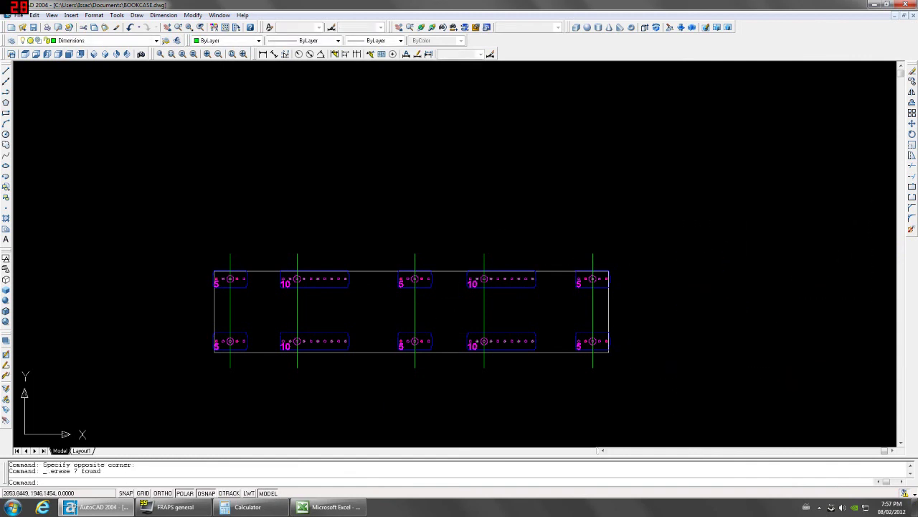
Switch to Front then SW Isometric view and zoom to fit the whole drawing.
scroll(331, 339, down, 2)
middle_drag(286, 348, 470, 294)
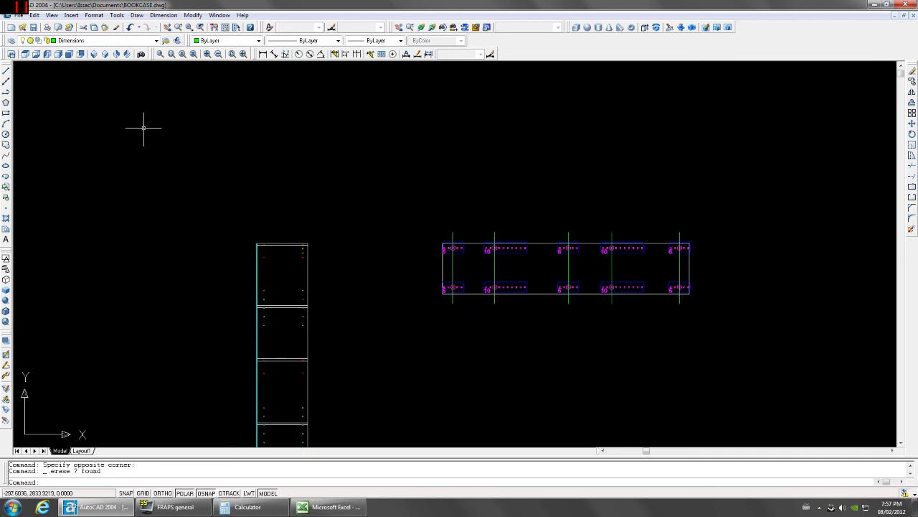
click(72, 57)
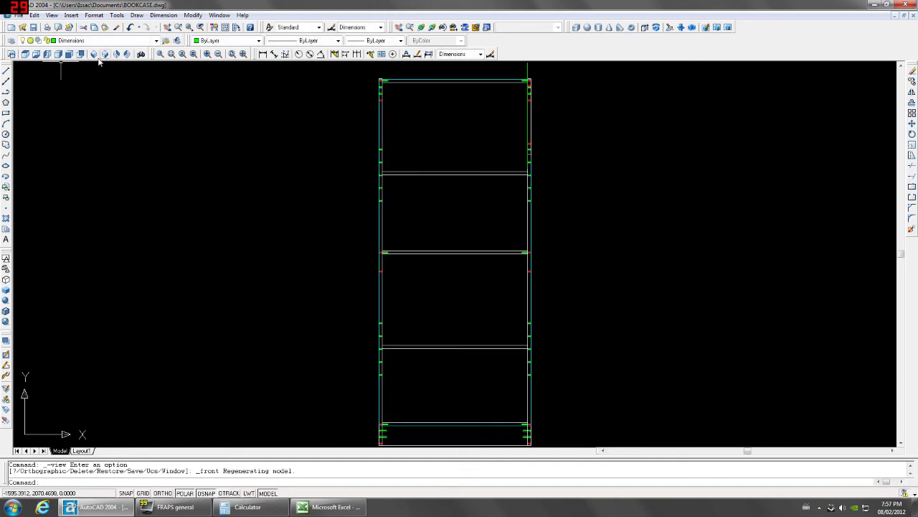
click(99, 59)
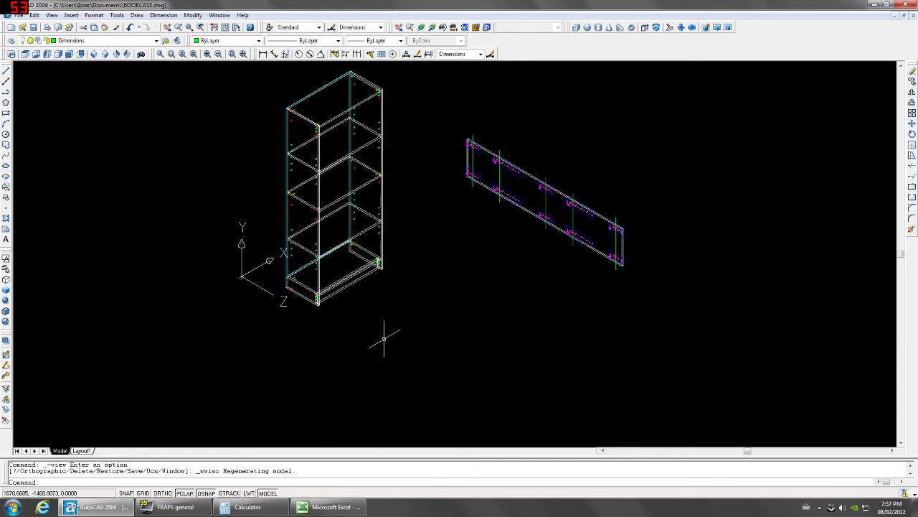
middle_drag(434, 151, 439, 204)
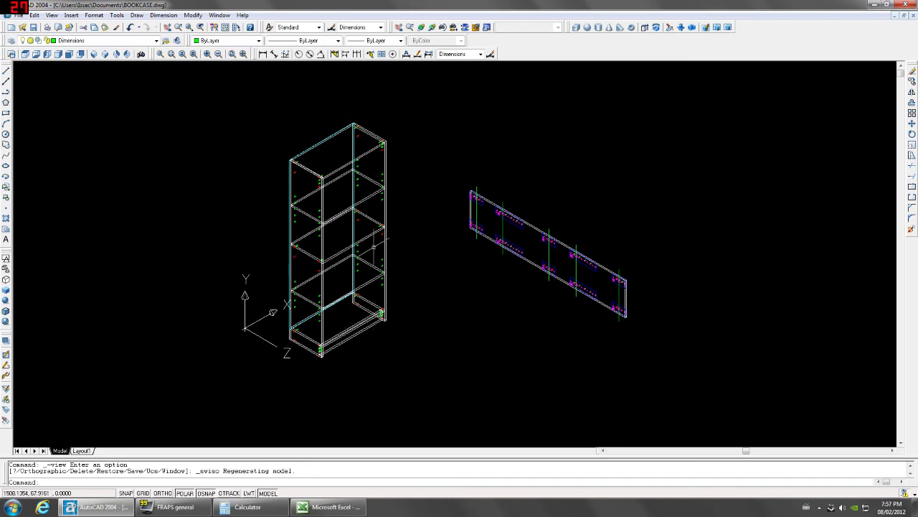
scroll(340, 341, up, 3)
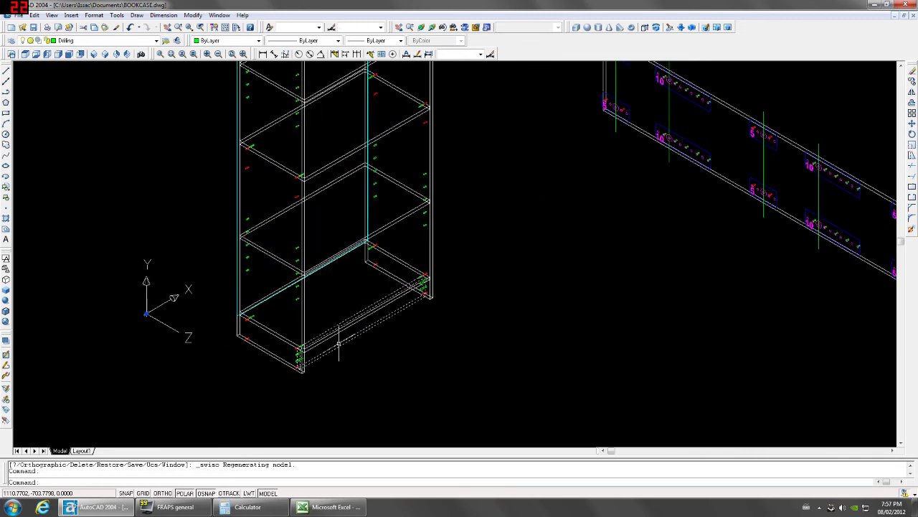
scroll(302, 391, up, 3)
scroll(304, 319, down, 4)
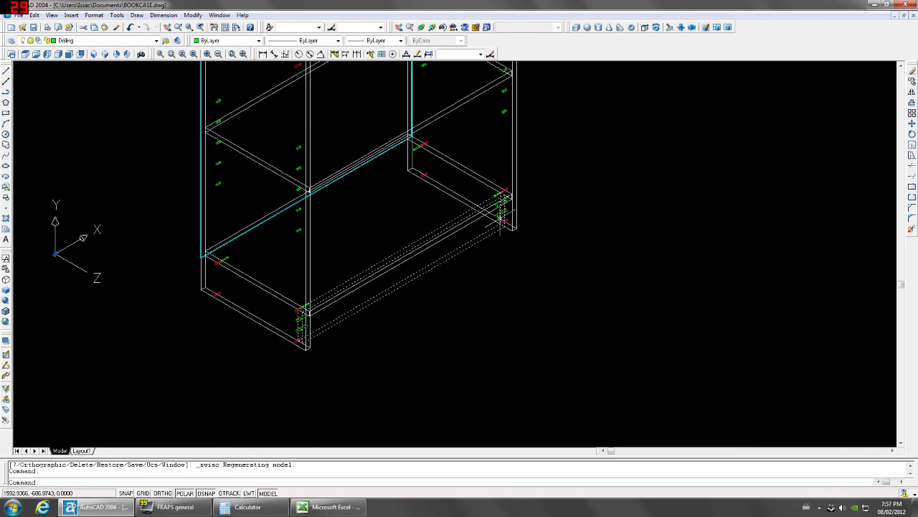
scroll(455, 267, down, 2)
middle_click(512, 172)
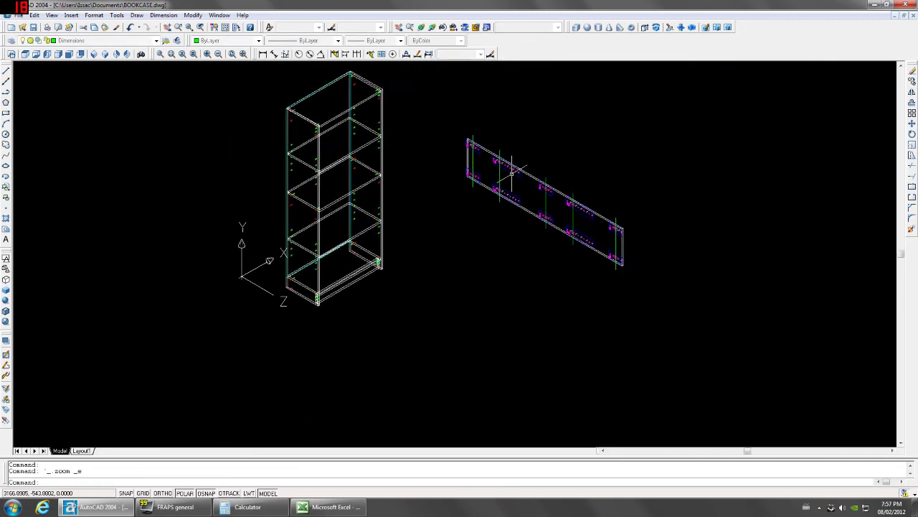
click(623, 107)
Delete the laid-out side panel and zoom to the bookcase's extents.
click(458, 268)
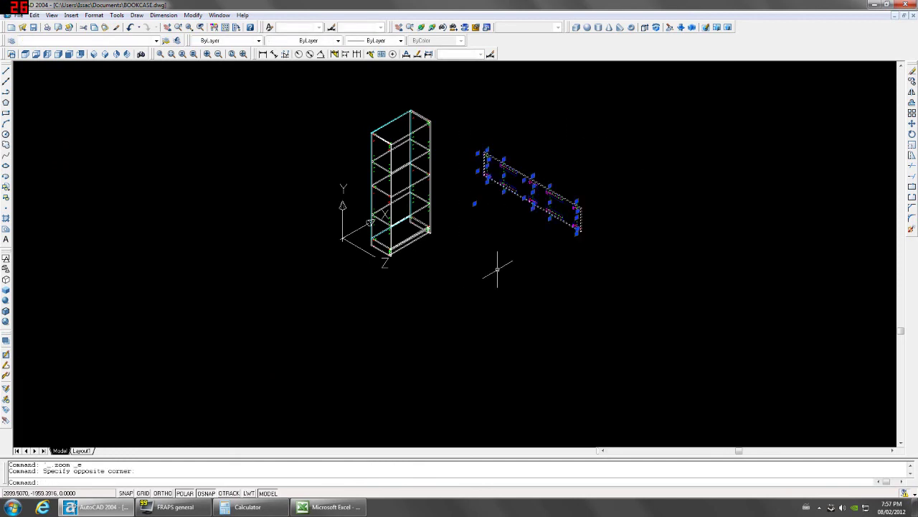
key(Delete)
middle_click(492, 266)
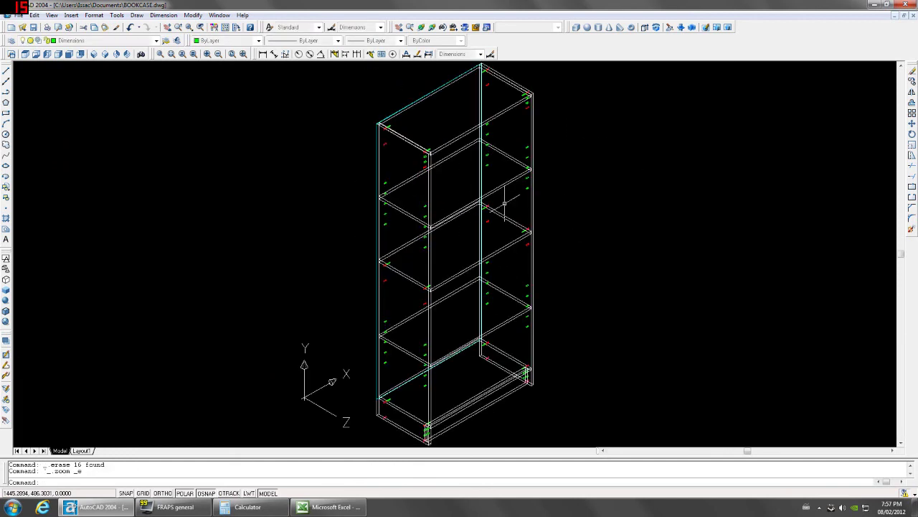
Shade the bookcase as Hidden and rotate it to a new angle with 3D Orbit.
click(7, 279)
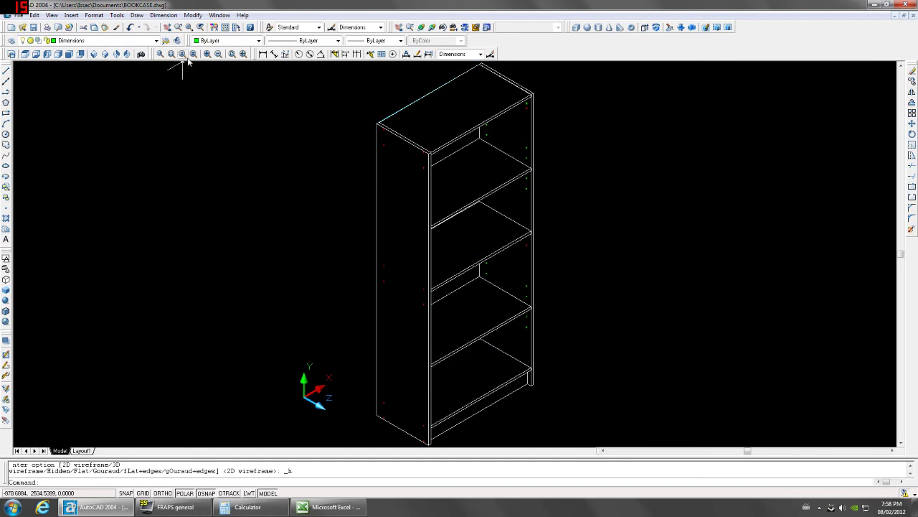
click(410, 27)
drag(420, 280, 378, 215)
drag(730, 265, 730, 264)
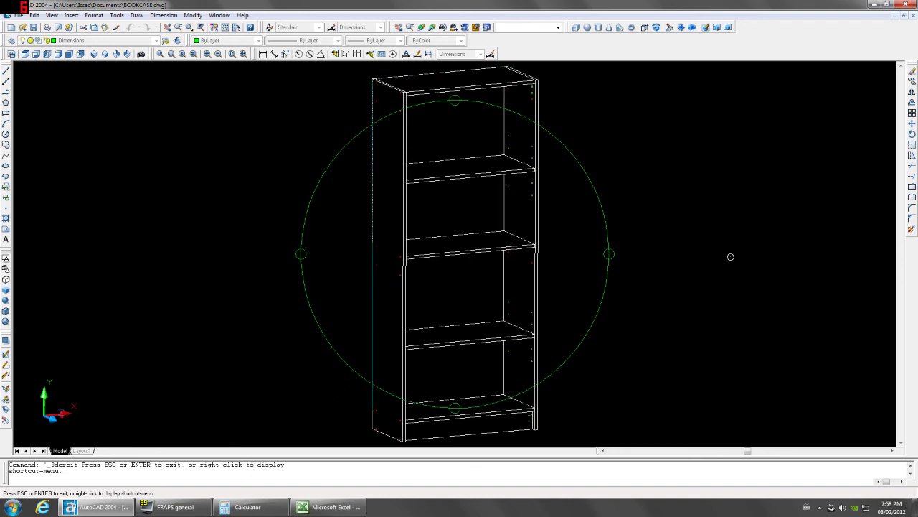
key(Escape)
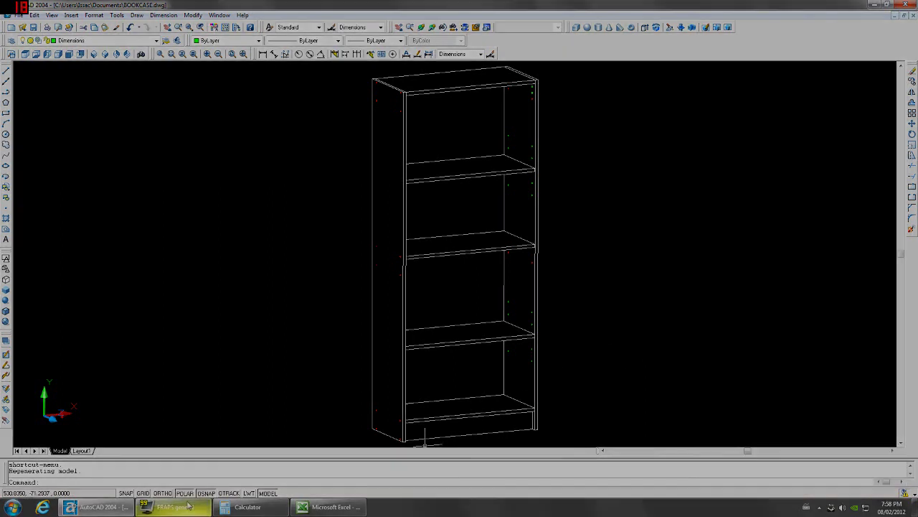
mouse_move(172, 506)
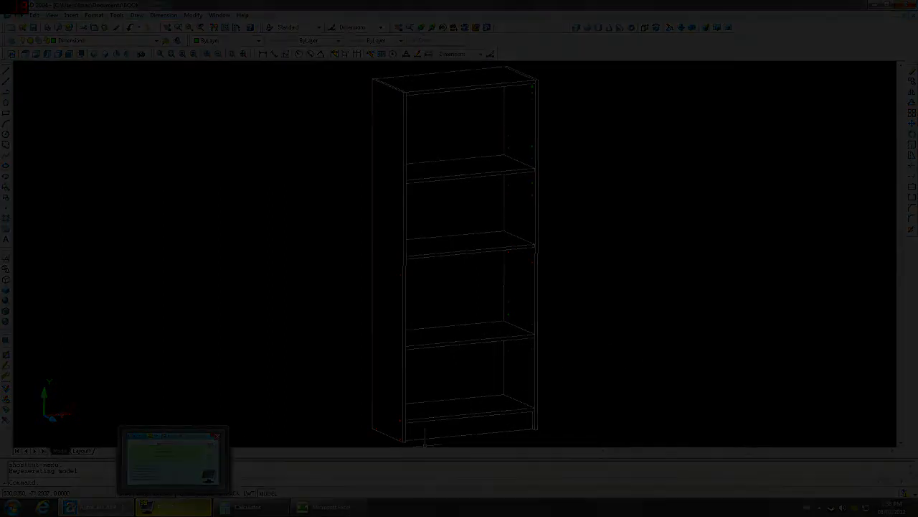